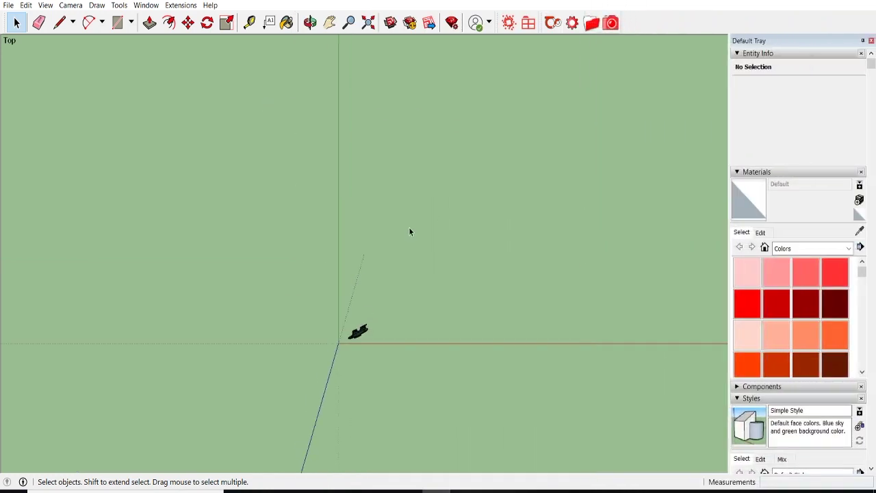
Draw a closed freehand cliff outline with inner curves dividing it into three regions.
middle_click_drag(412, 185, 297, 99)
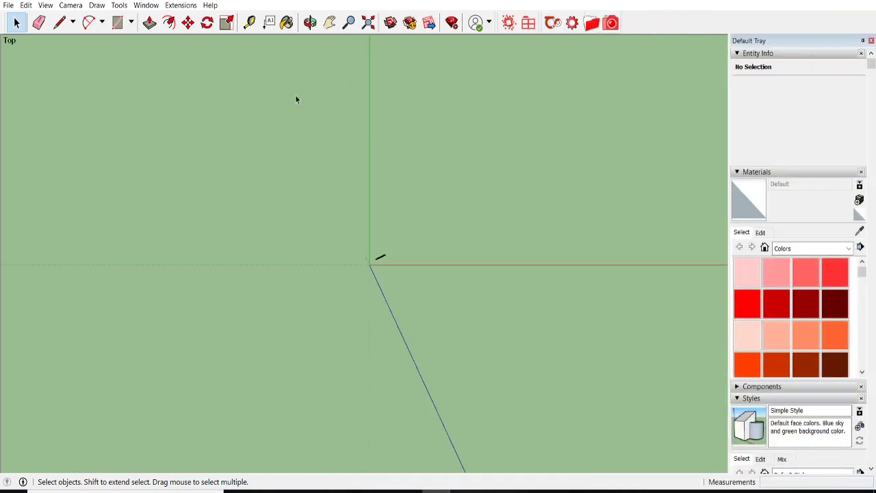
left_click(73, 23)
left_click(75, 55)
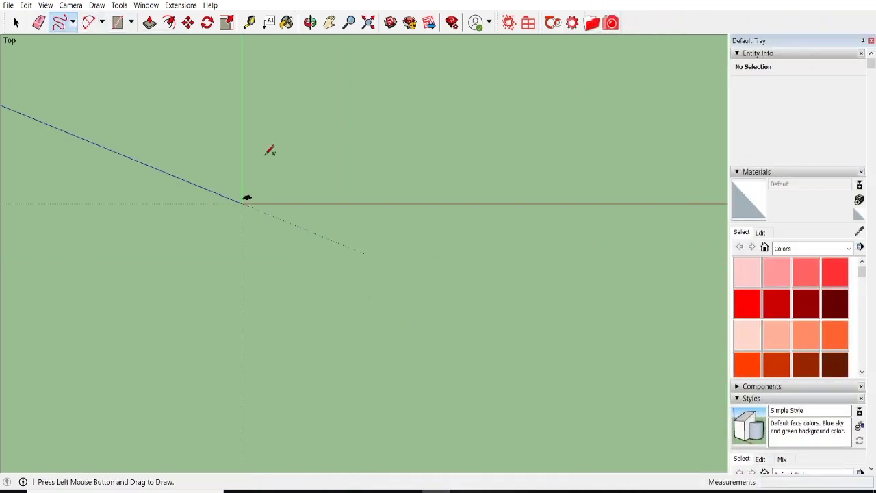
left_click_drag(639, 132, 647, 125)
mouse_move(646, 125)
middle_mouse_down()
mouse_move(449, 352)
mouse_move(572, 212)
middle_mouse_up()
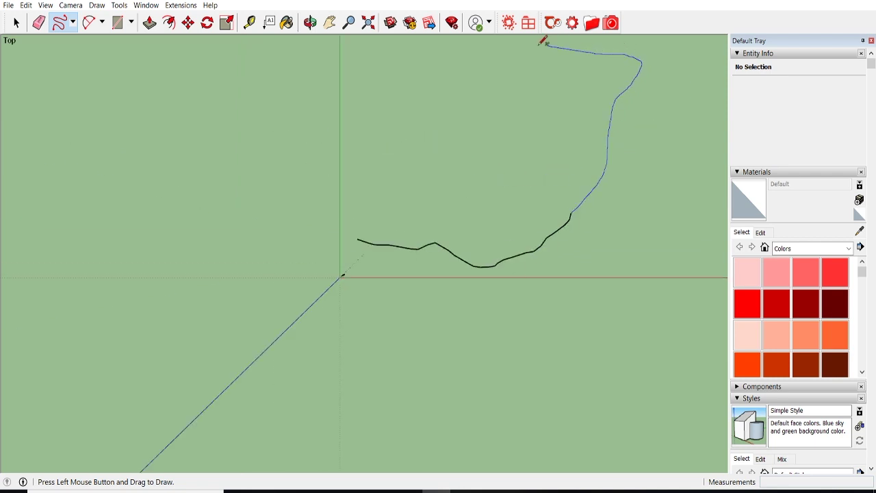
left_click_drag(357, 237, 356, 238)
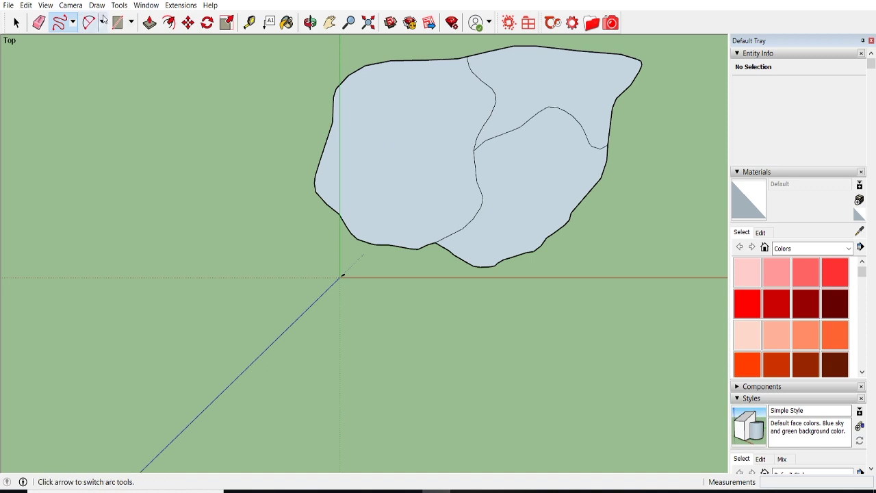
Push/Pull the three regions up to about 50', each at a slightly different height.
left_click(150, 22)
middle_click_drag(397, 239, 385, 189)
left_click(386, 190)
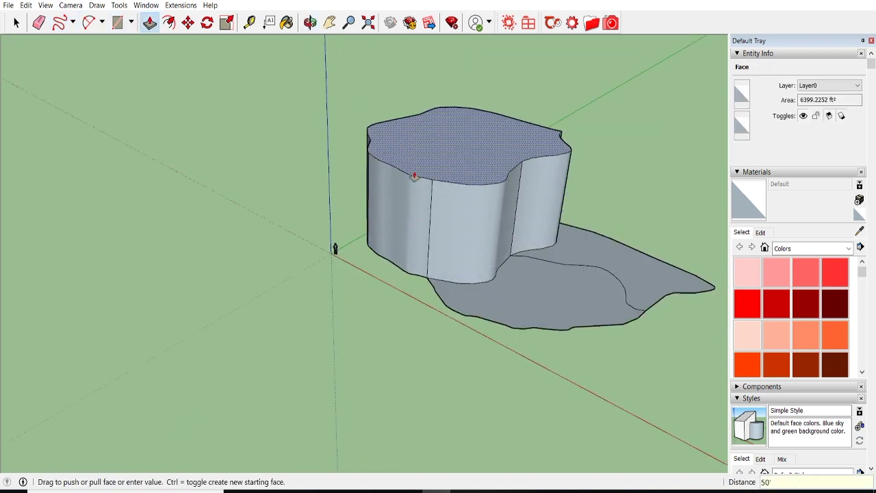
key("Return")
left_click(553, 317)
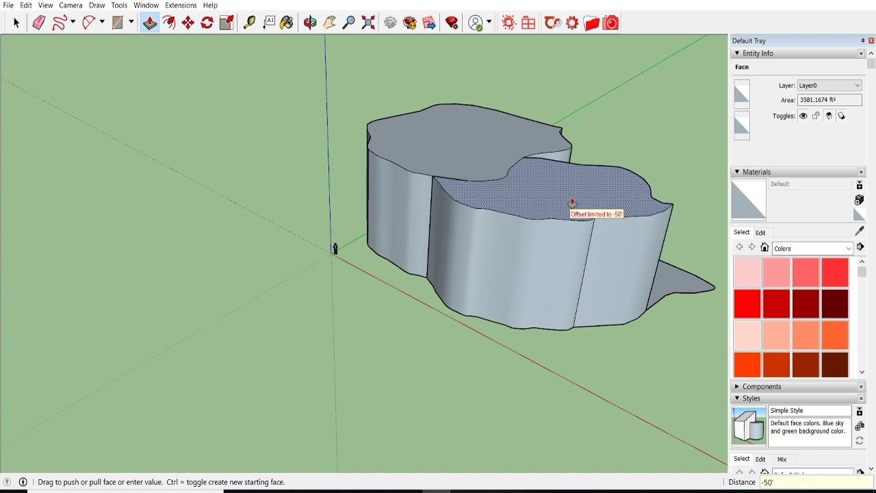
left_click(553, 221)
left_click(664, 280)
left_click(585, 163)
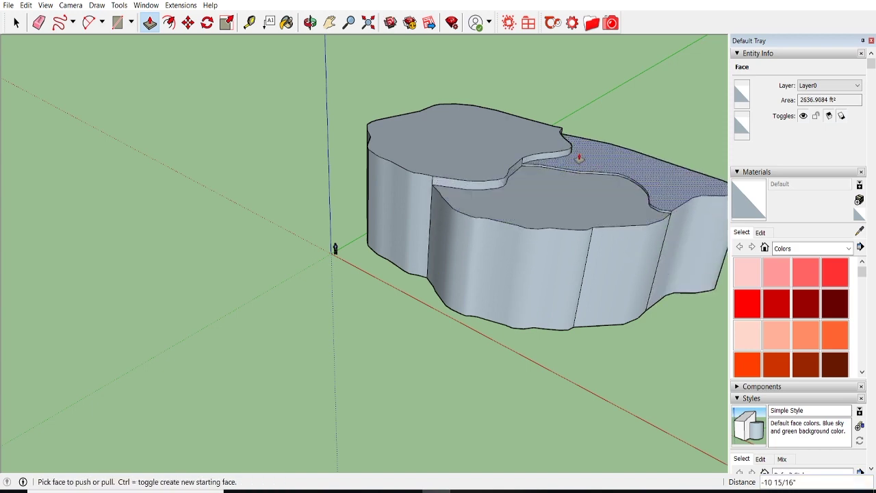
mouse_move(352, 196)
middle_mouse_down()
mouse_move(354, 129)
mouse_move(395, 249)
mouse_move(497, 112)
mouse_move(500, 196)
mouse_move(405, 201)
mouse_move(427, 233)
mouse_move(295, 107)
middle_mouse_up()
Switch to the Top view and window-select the entire cliff mass.
left_click(70, 5)
left_click(219, 42)
scroll(326, 208, "down", 5)
key("space")
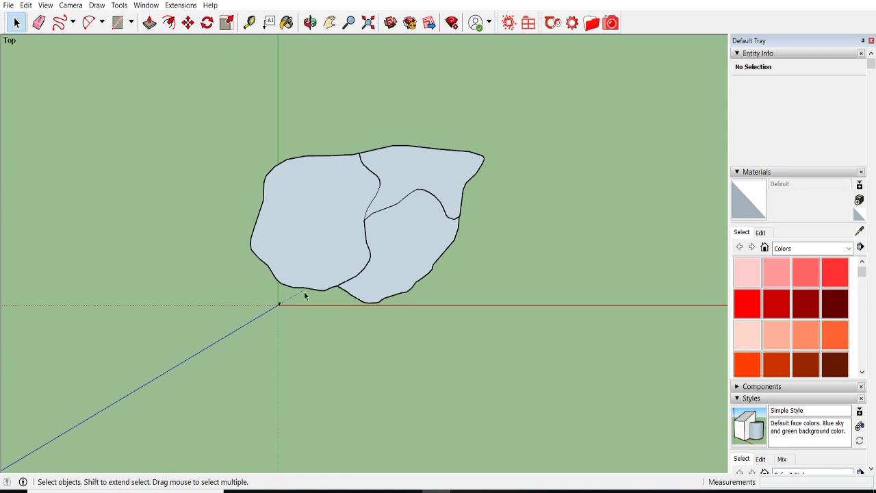
scroll(280, 295, "up", 3)
scroll(177, 156, "down", 3)
scroll(226, 172, "down", 2)
middle_click_drag(226, 172, 343, 150)
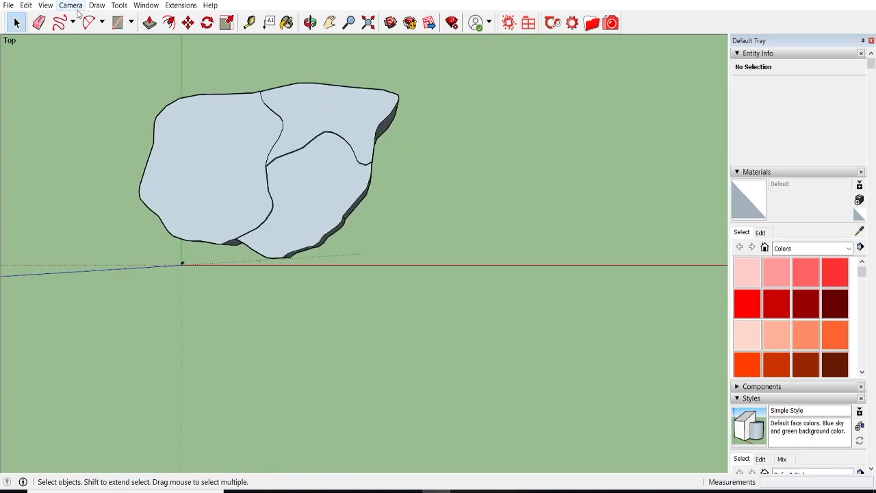
key("t")
scroll(475, 268, "down", 2)
key("space")
left_click_drag(206, 117, 346, 212)
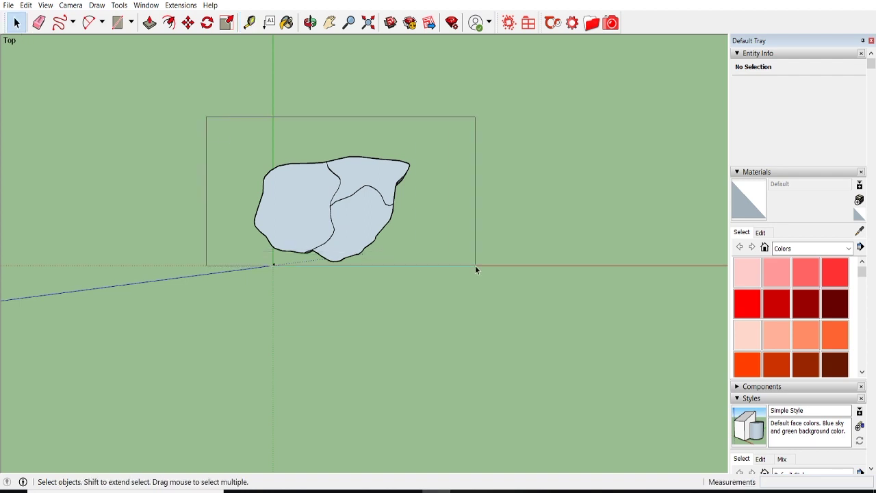
left_click_drag(474, 265, 475, 264)
Make the cliff geometry a group and hide it.
right_click(351, 183)
left_click(391, 287)
right_click(347, 210)
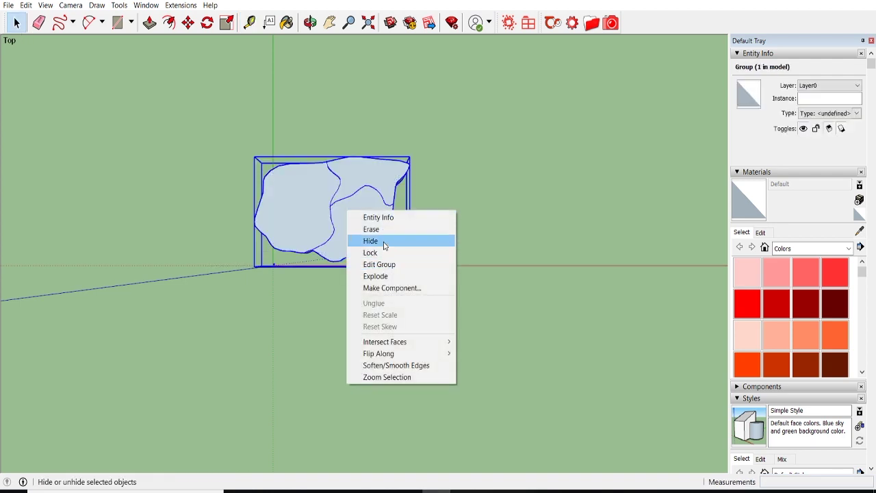
left_click(383, 241)
left_click(249, 209)
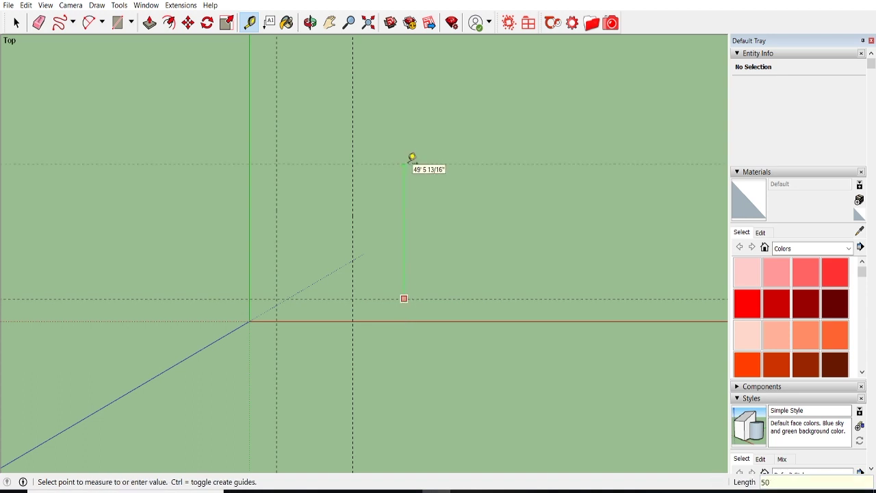
Draw a 25' by 50' rectangle between the guide-line intersections.
scroll(250, 262, "up", 2)
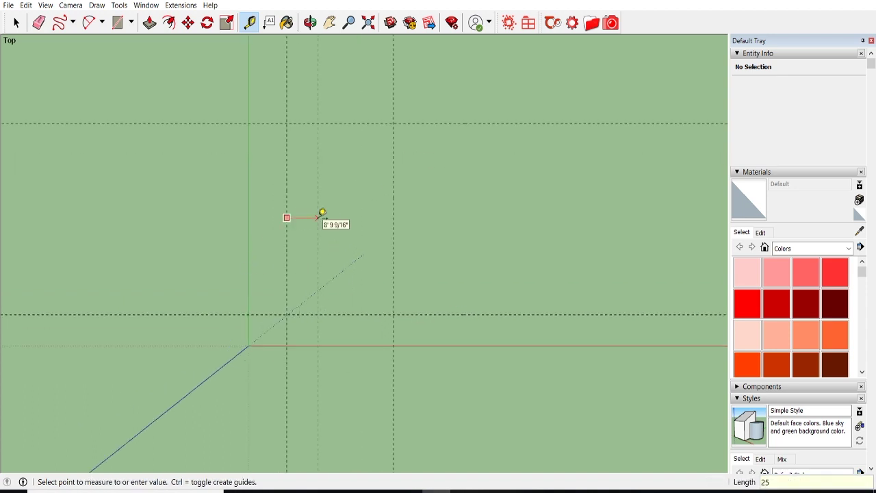
key("e")
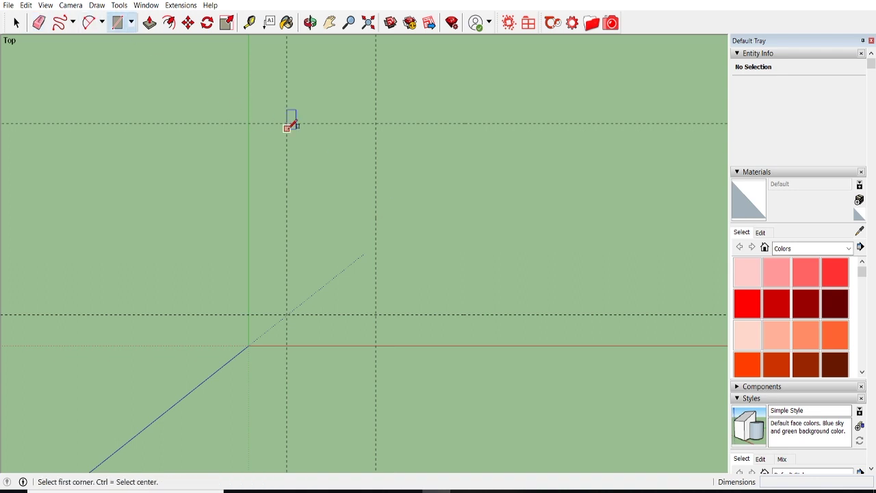
left_click(287, 123)
left_click(375, 315)
scroll(313, 280, "up", 3)
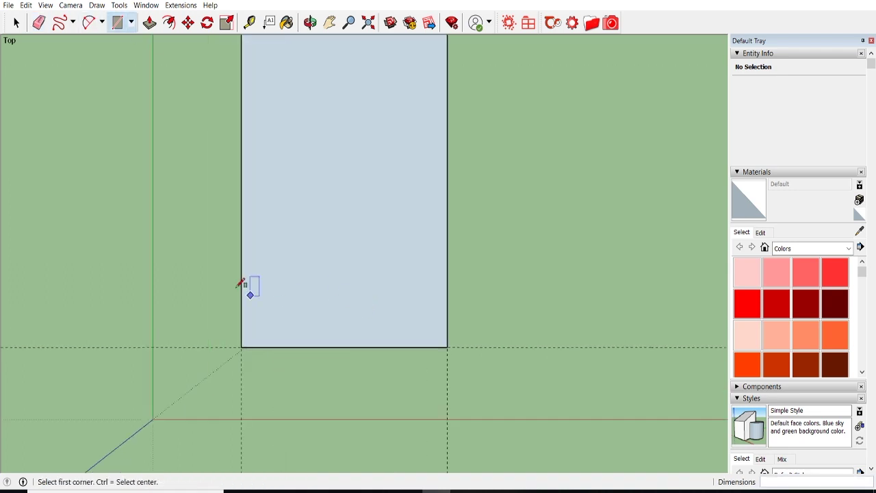
Push/Pull the rectangle up 4" into a thin slab.
left_click(149, 23)
scroll(271, 321, "up", 1)
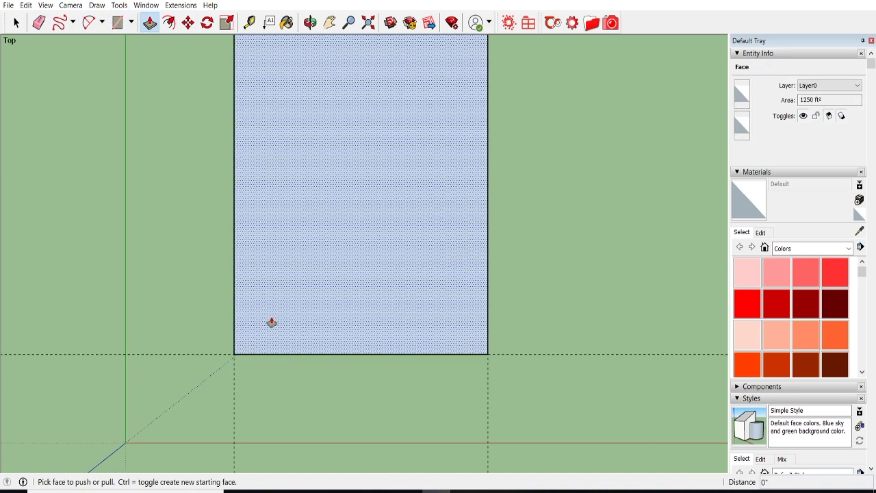
left_click(241, 332)
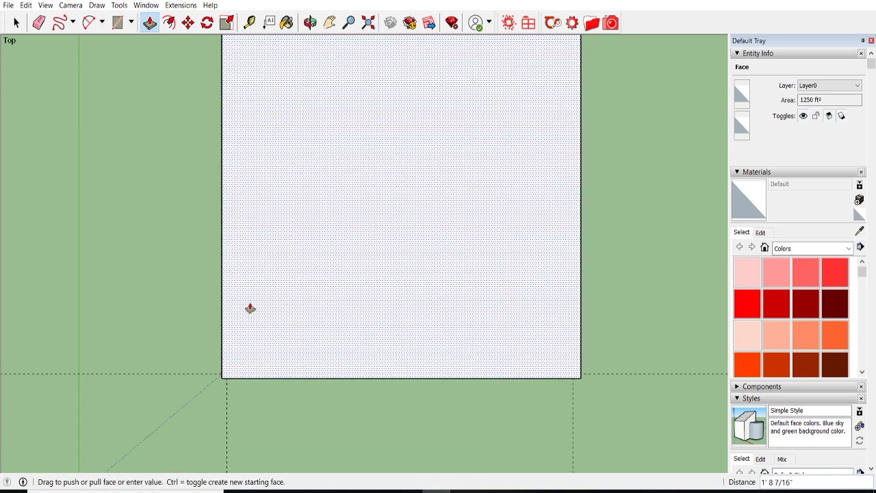
key("Return")
mouse_move(248, 307)
middle_mouse_down()
mouse_move(235, 74)
mouse_move(221, 203)
middle_mouse_up()
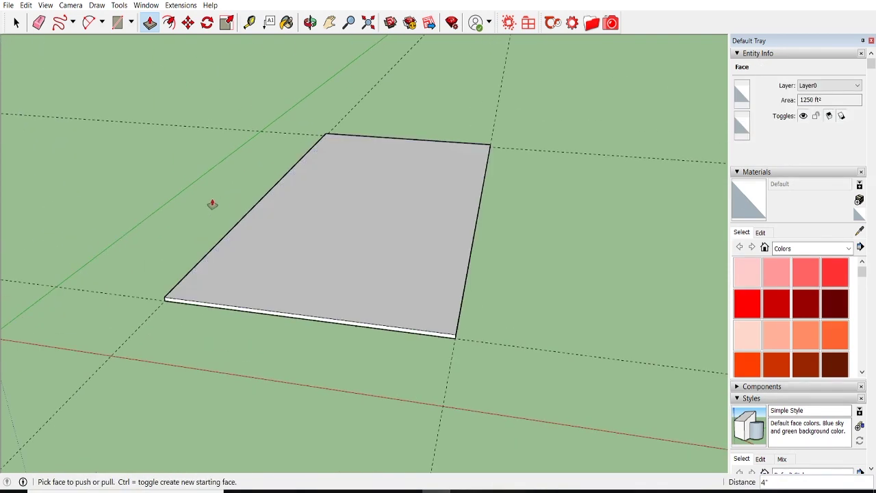
Return to the Top view and select the whole slab.
left_click(63, 8)
left_click(220, 40)
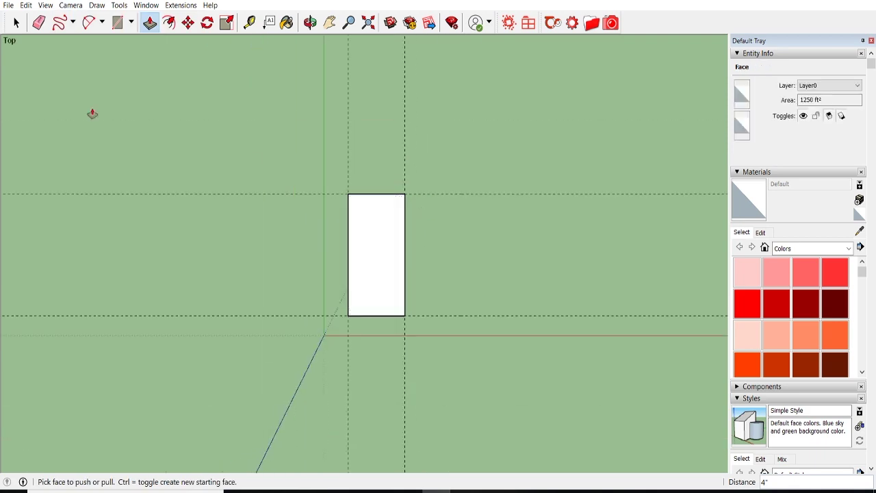
left_click(15, 22)
left_click_drag(329, 171, 471, 354)
Make the slab a group and reselect the group.
right_click(371, 239)
left_click(401, 330)
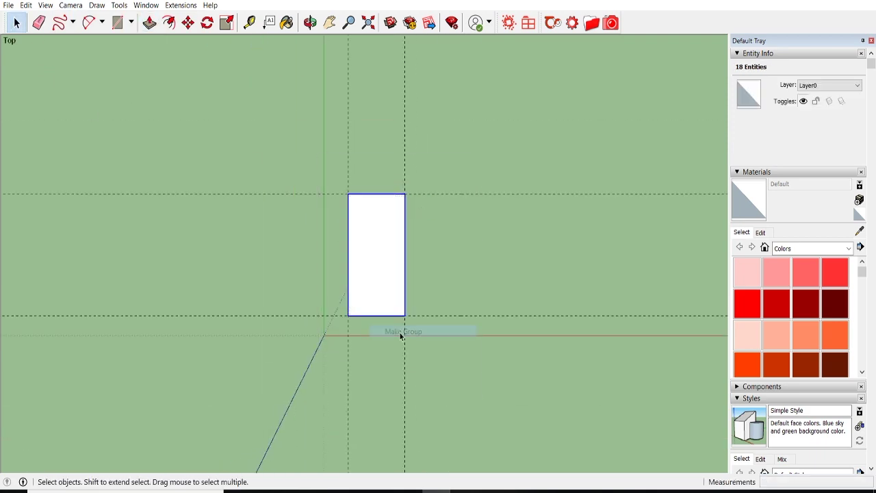
left_click(422, 350)
scroll(423, 350, "up", 2)
scroll(276, 285, "up", 2)
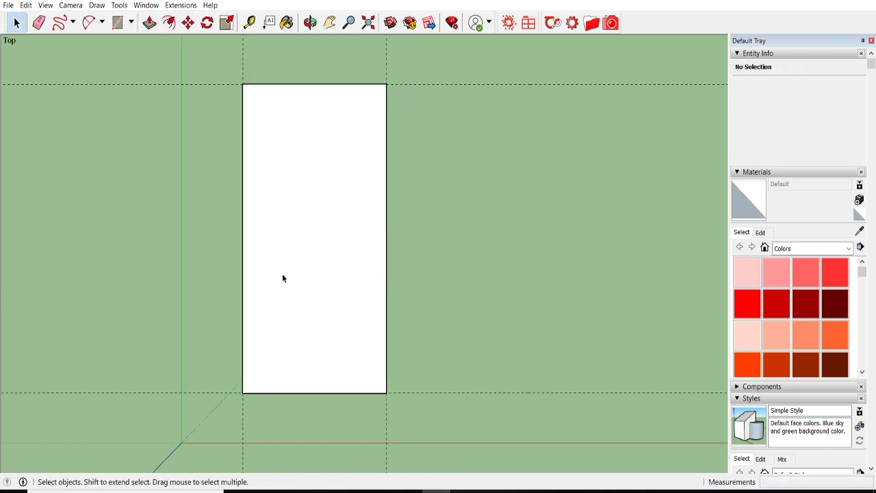
scroll(282, 278, "down", 1)
left_click(313, 340)
Scale the slab group to 1.5 times its length along the green axis.
mouse_move(313, 341)
middle_mouse_down()
mouse_move(305, 346)
mouse_move(474, 258)
mouse_move(408, 418)
mouse_move(497, 225)
middle_mouse_up()
scroll(497, 225, "up", 2)
left_click(119, 5)
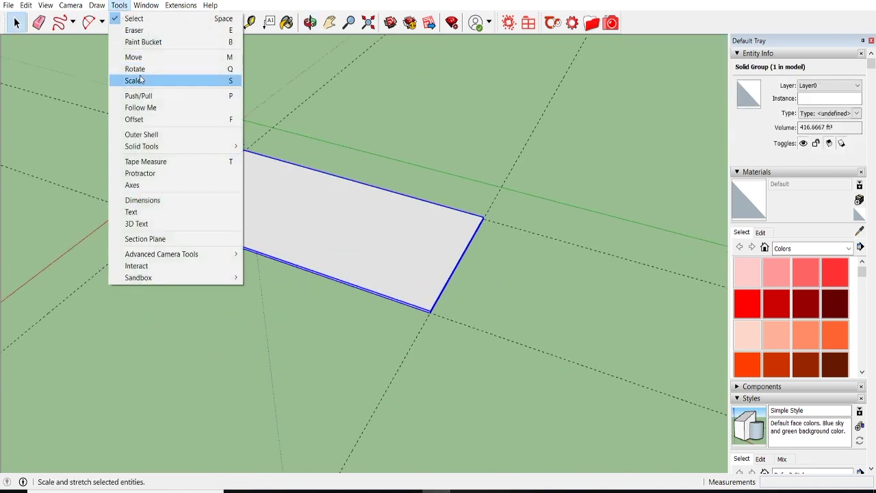
left_click(140, 81)
scroll(423, 170, "up", 5)
scroll(420, 160, "down", 5)
mouse_move(420, 160)
left_mouse_down()
mouse_move(528, 190)
mouse_move(511, 186)
mouse_move(533, 201)
left_mouse_up()
middle_click_drag(534, 201, 587, 312)
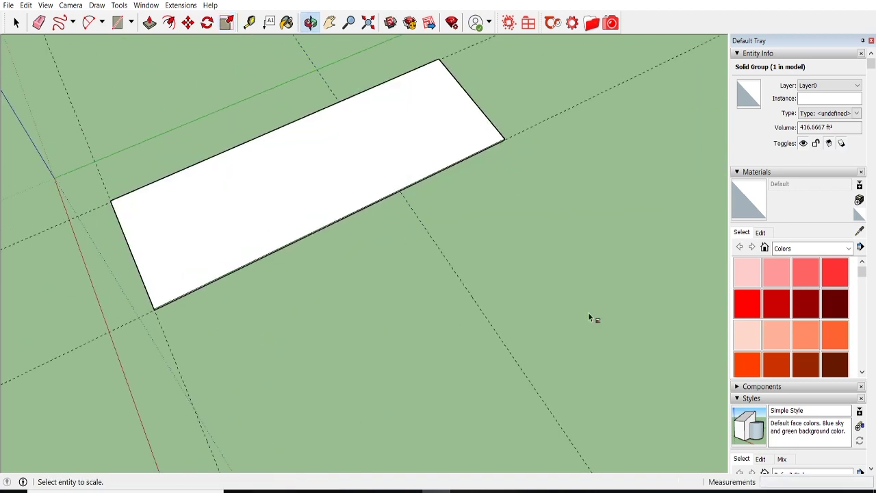
In a side elevation view, copy the slab group and paste a duplicate.
left_click(71, 5)
mouse_move(96, 32)
left_click(227, 100)
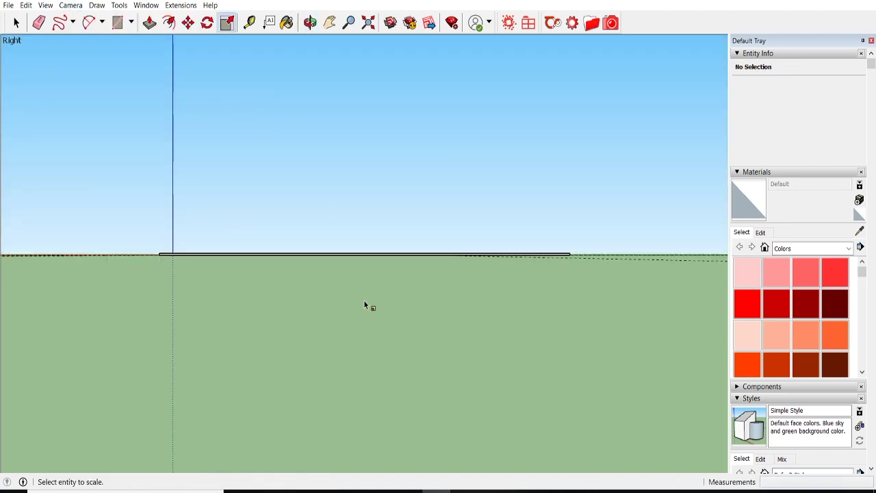
left_click(220, 262)
left_click(26, 5)
left_click(39, 57)
left_click(26, 5)
left_click(78, 80)
Move the pasted slab copy straight up to sit 12' above the original.
left_click(329, 23)
mouse_move(332, 175)
left_mouse_down()
mouse_move(401, 227)
mouse_move(472, 253)
left_mouse_up()
left_click(188, 23)
left_click(274, 333)
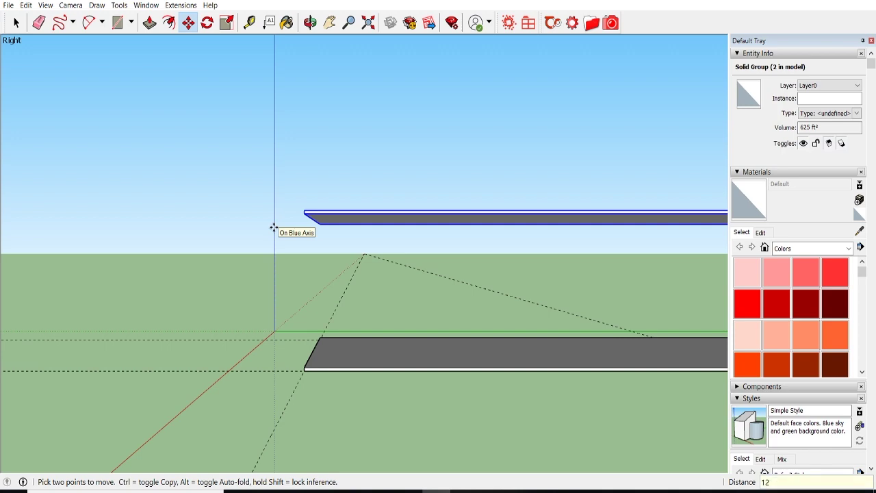
type("0")
key("Return")
Delete the upper plate copy and return to the Top view.
mouse_move(274, 229)
middle_mouse_down()
mouse_move(355, 294)
mouse_move(540, 324)
middle_mouse_up()
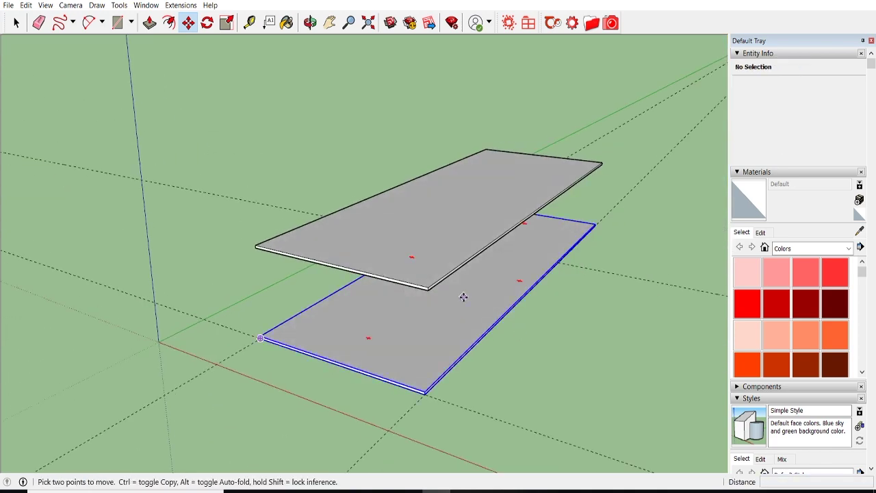
middle_click_drag(464, 297, 571, 289)
key("space")
right_click(357, 172)
left_click(380, 198)
left_click(71, 5)
left_click(232, 42)
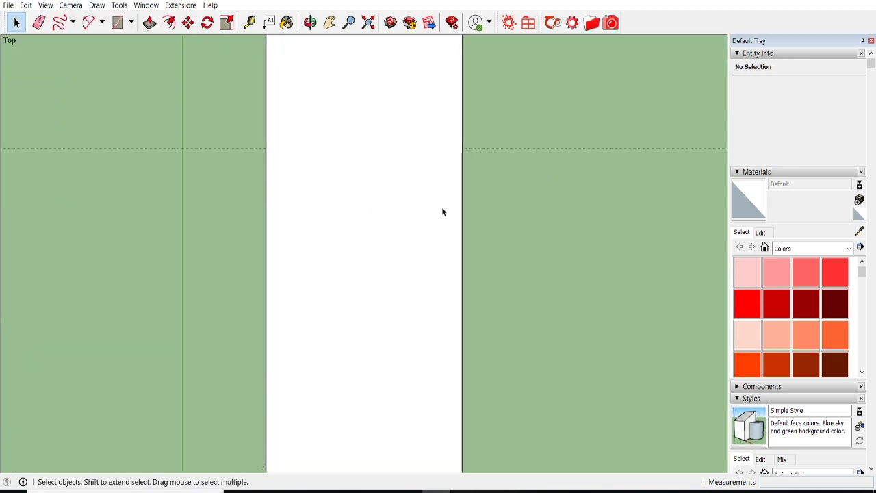
Place Tape Measure guides measured in from the slab's bottom edge.
scroll(388, 368, "up", 2)
scroll(388, 367, "up", 1)
left_click(249, 22)
scroll(313, 354, "up", 3)
left_click(319, 354)
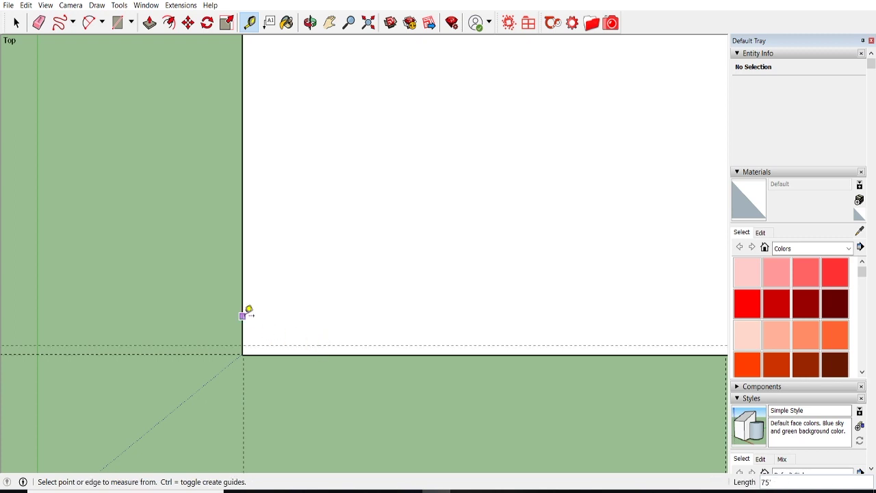
scroll(303, 307, "down", 2)
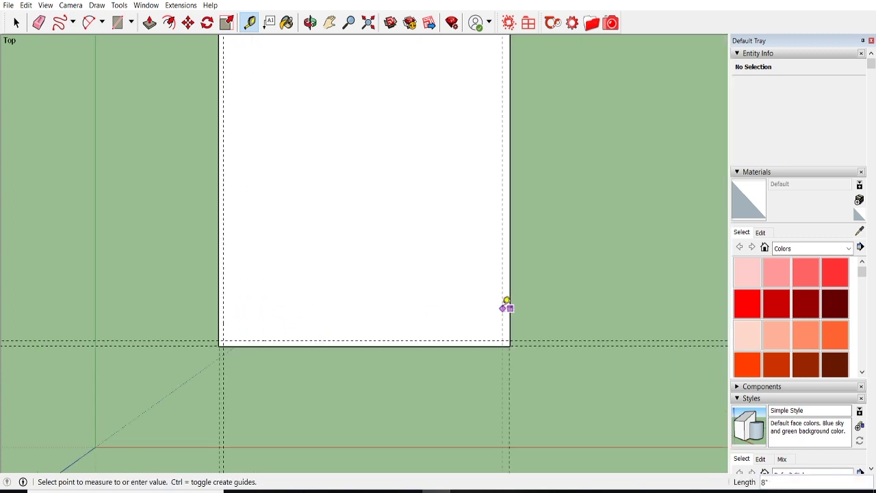
Draw a roughly 24'2" by 18'2" rectangle 8" inside the floor plate.
key("f")
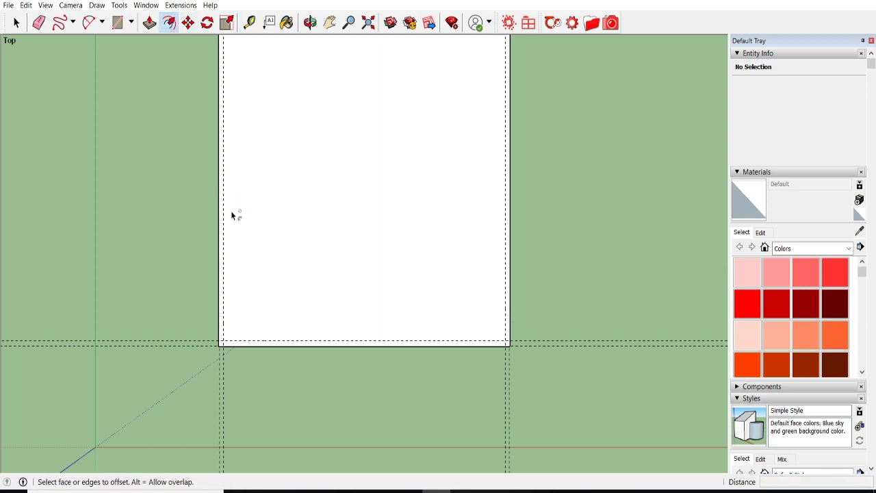
left_click(223, 340)
left_click(506, 113)
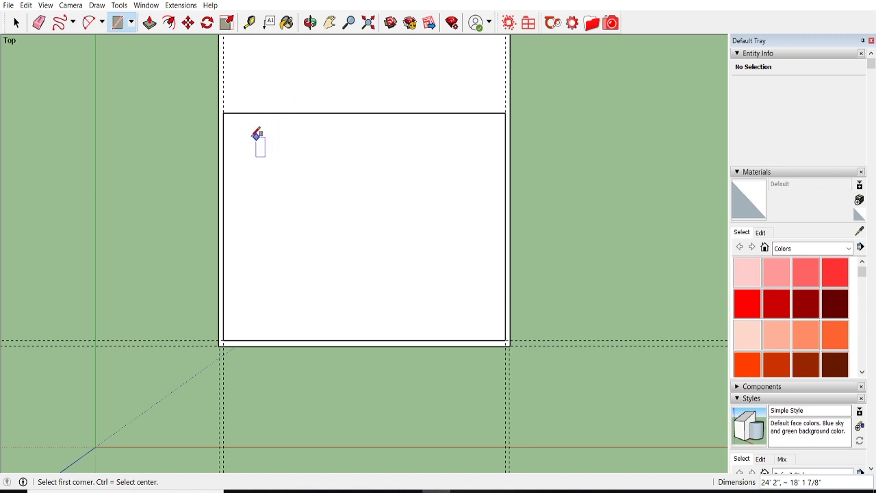
Start an inward Offset of the rectangle face's edges, then cancel it.
left_click(171, 28)
left_click(257, 131)
key("Escape")
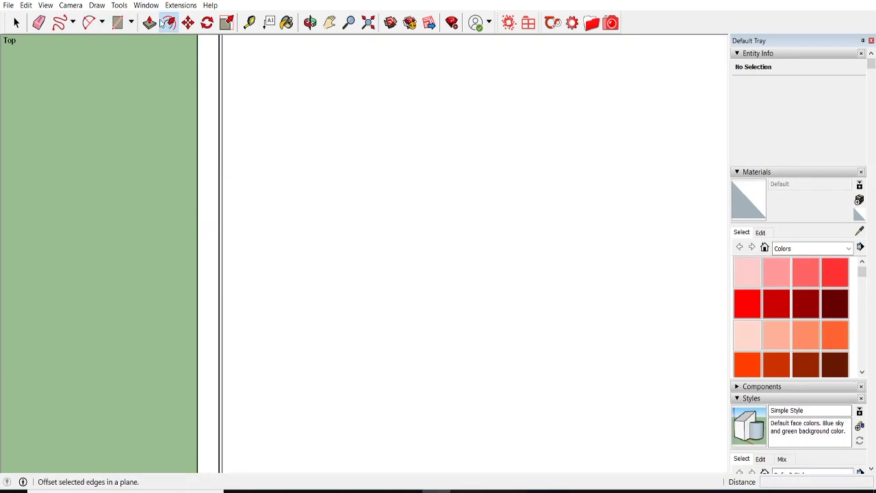
left_click(149, 23)
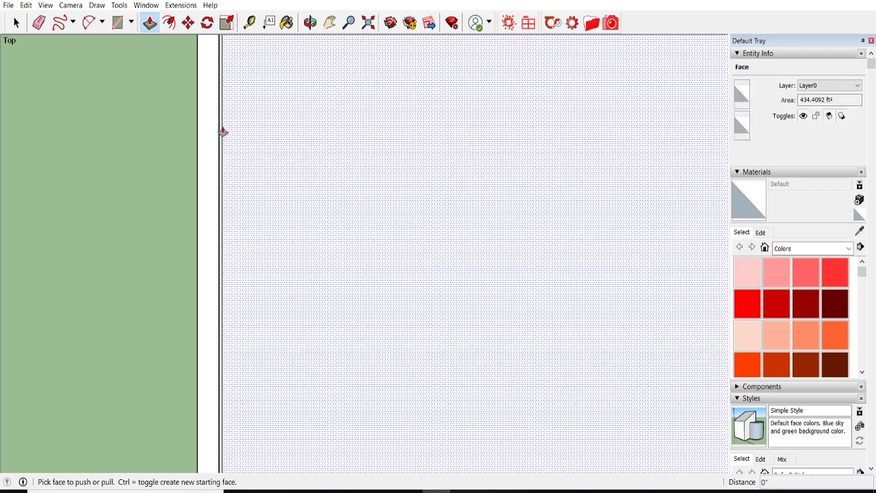
scroll(223, 66, "up", 3)
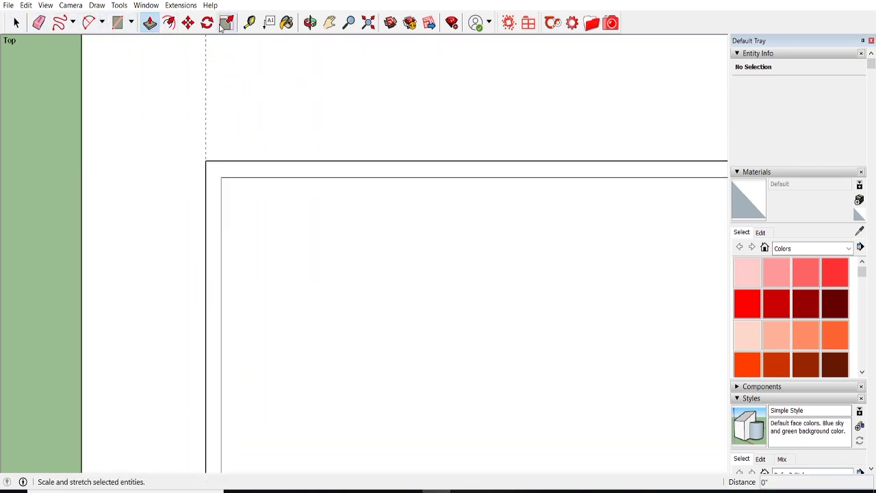
Close the offset strip's corner with a line and erase the unwanted top edge segment.
left_click(73, 23)
left_click(75, 39)
left_click(221, 177)
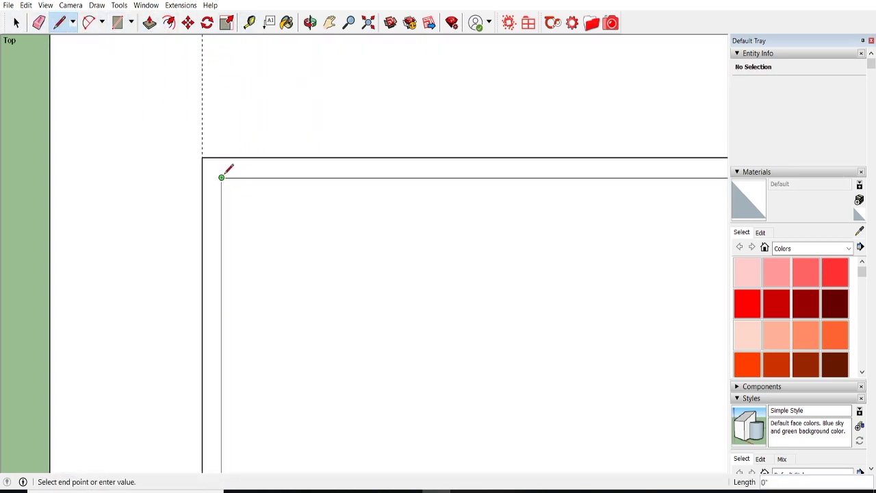
key("e")
scroll(139, 114, "down", 3)
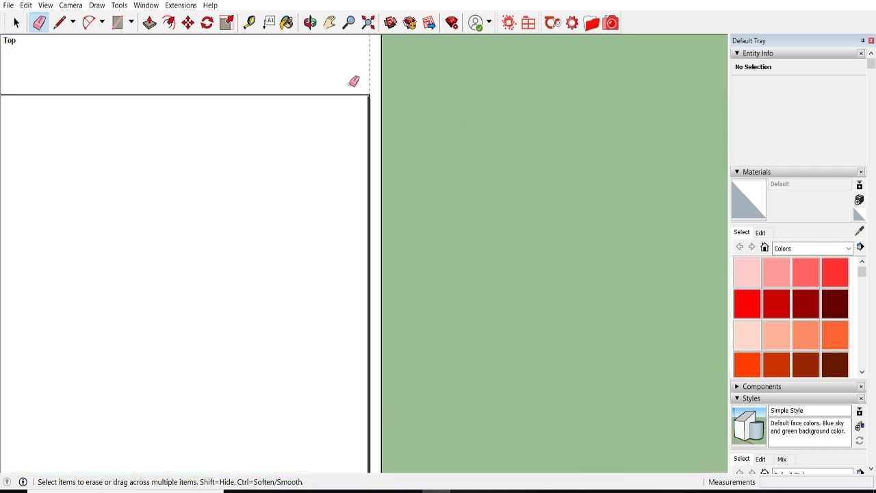
scroll(415, 164, "up", 3)
left_click(399, 145)
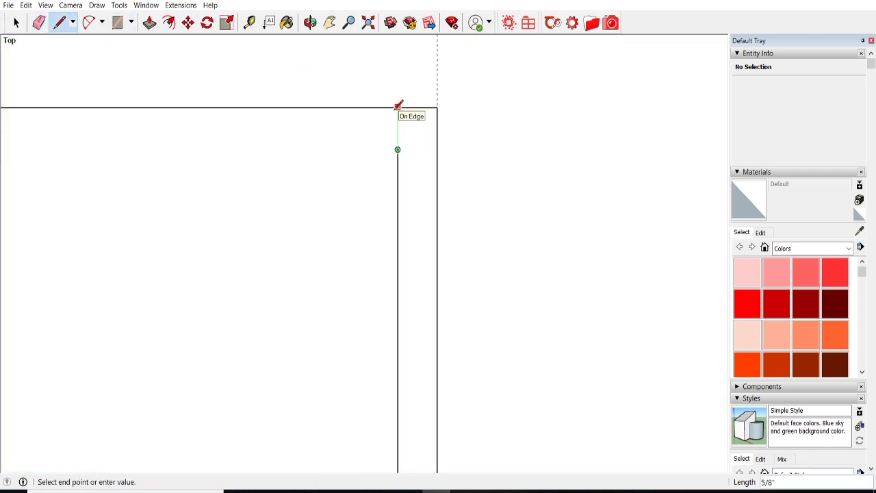
left_click(400, 105)
scroll(403, 117, "down", 2)
key("e")
left_click(288, 134)
scroll(319, 129, "down", 2)
scroll(318, 128, "down", 2)
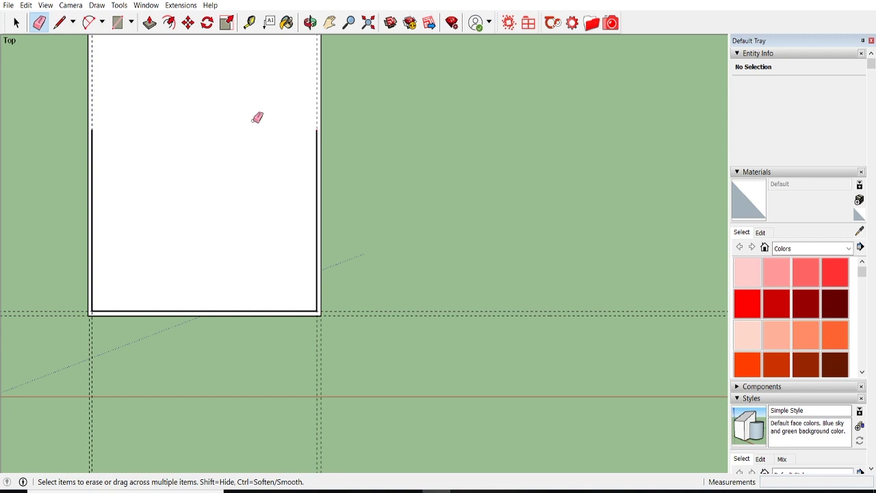
scroll(157, 147, "up", 1)
scroll(157, 145, "up", 2)
scroll(363, 160, "down", 1)
scroll(364, 161, "up", 2)
Draw a closing line from the inner corner out to the outer edge.
left_click(61, 22)
scroll(379, 137, "up", 1)
scroll(404, 164, "up", 2)
left_click(394, 181)
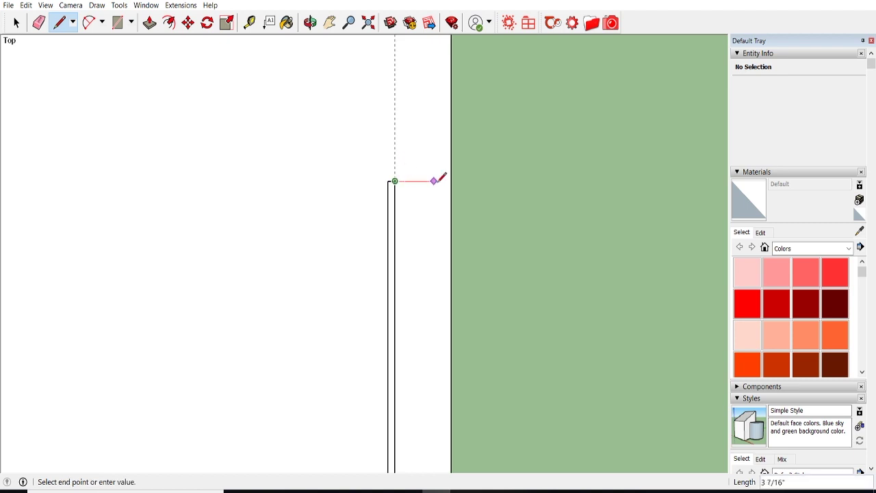
left_click(451, 182)
scroll(438, 235, "down", 2)
scroll(426, 209, "up", 1)
scroll(418, 283, "down", 2)
scroll(423, 294, "up", 2)
Place a Tape Measure guide parallel to the rectangle's right edge.
left_click(250, 22)
key("e")
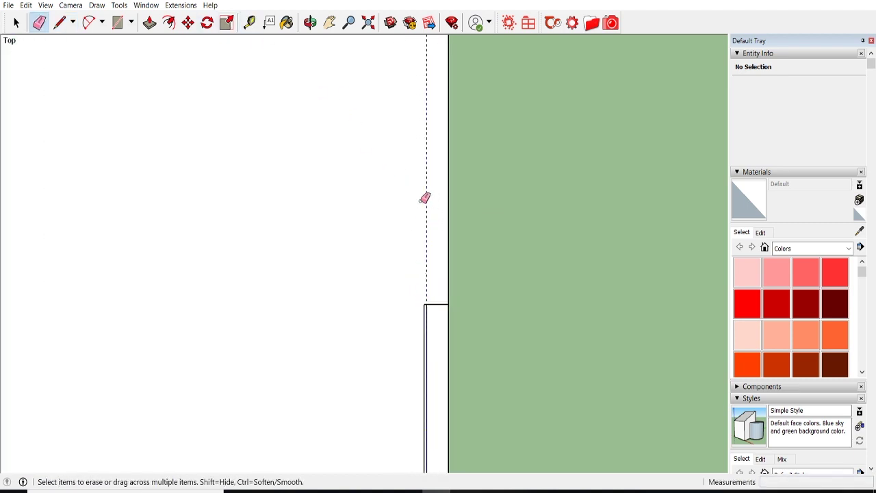
scroll(404, 213, "down", 3)
scroll(407, 288, "up", 3)
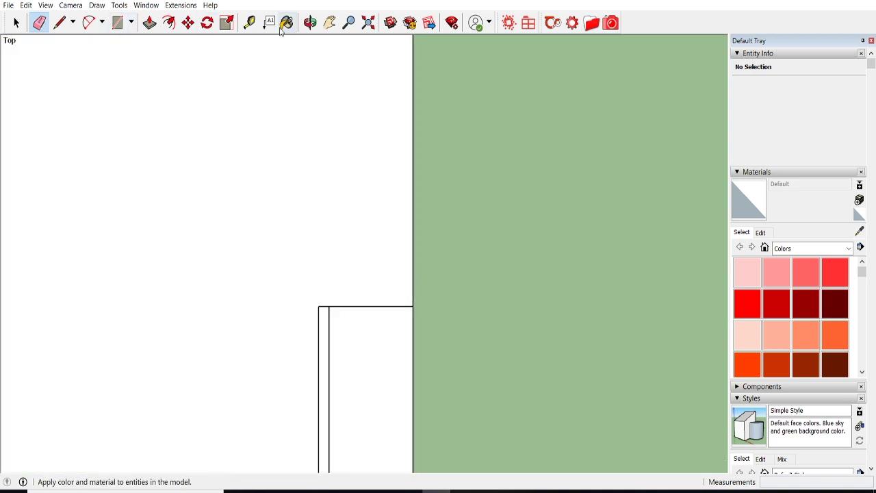
left_click(250, 23)
left_click(413, 261)
left_click(319, 303)
scroll(328, 333, "down", 3)
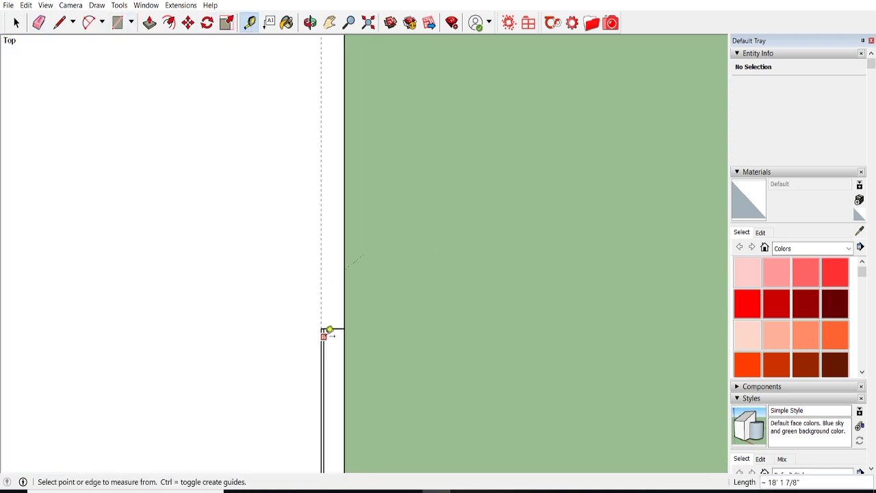
scroll(386, 284, "down", 2)
scroll(315, 192, "up", 1)
scroll(399, 83, "up", 3)
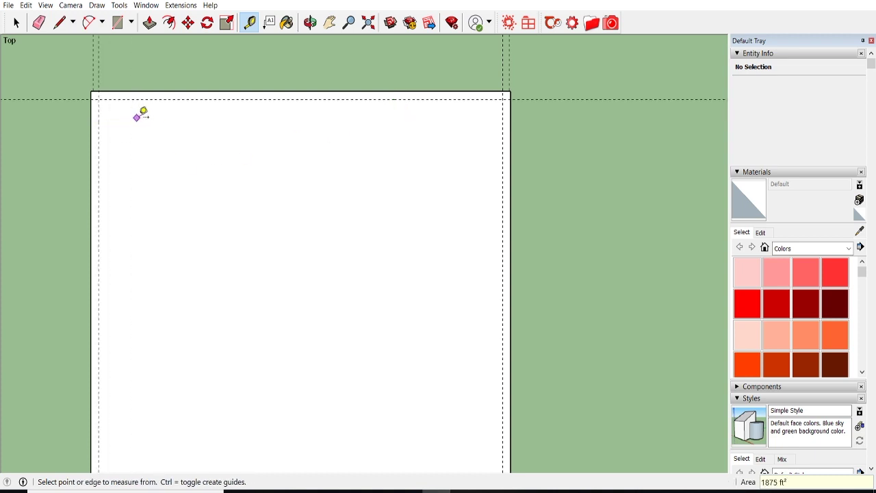
scroll(424, 102, "down", 3)
scroll(406, 239, "up", 4)
Draw a line from the top-right corner across the top edge.
left_click(60, 22)
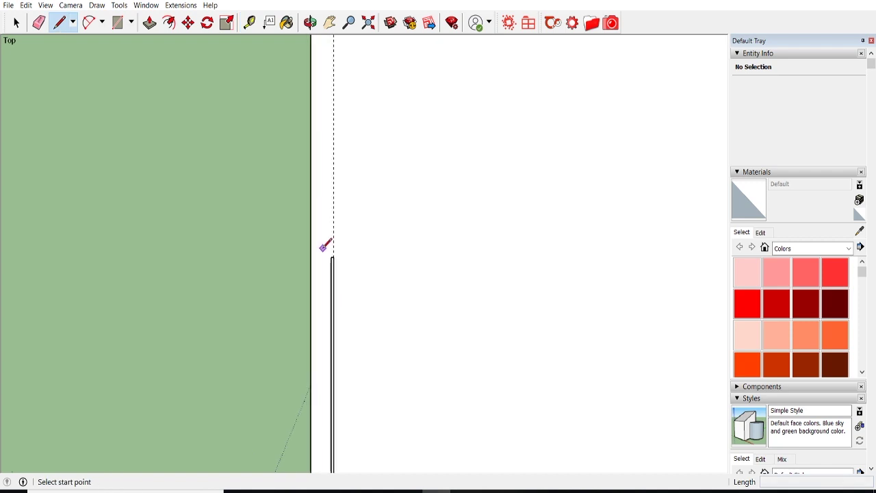
scroll(323, 247, "up", 2)
scroll(346, 288, "down", 2)
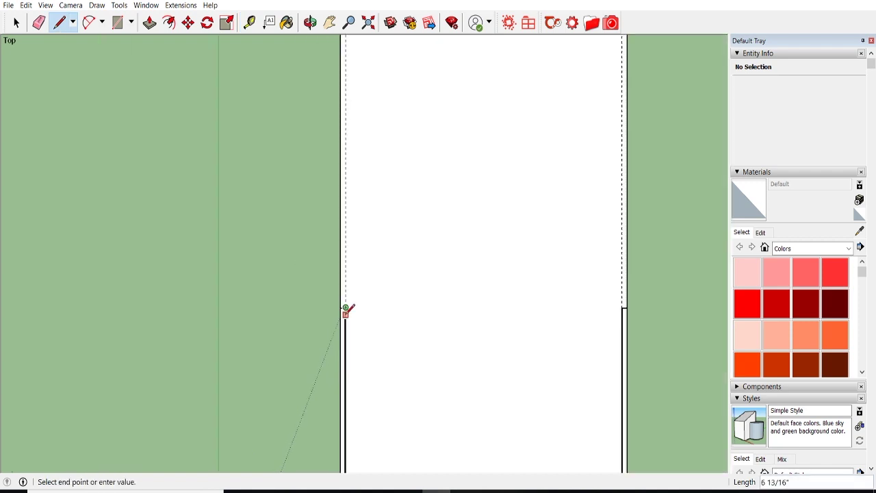
scroll(352, 273, "down", 1)
scroll(350, 226, "up", 1)
scroll(348, 178, "up", 2)
scroll(683, 180, "up", 2)
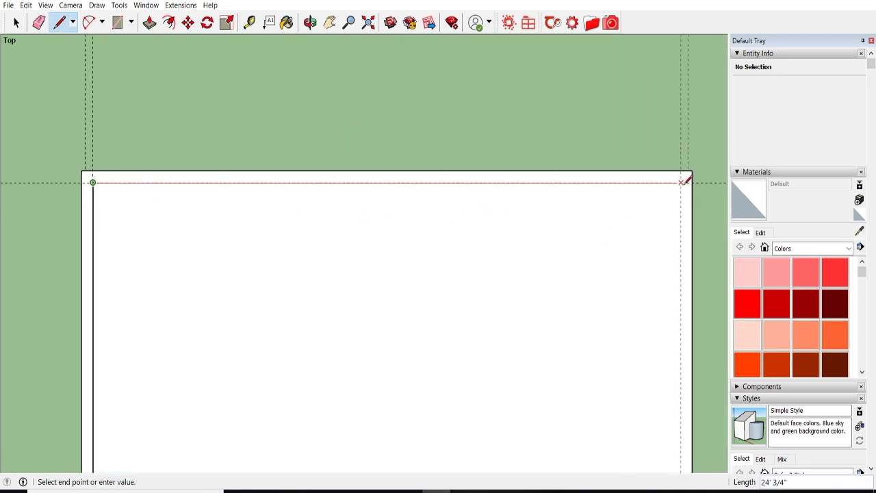
left_click(682, 180)
scroll(465, 98, "down", 2)
scroll(483, 171, "down", 4)
scroll(492, 308, "up", 5)
left_click(494, 373)
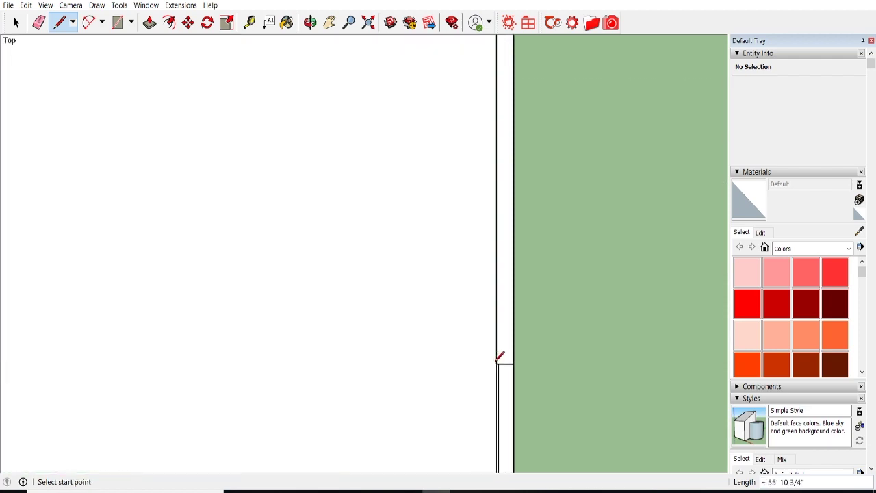
scroll(367, 176, "down", 5)
Select the solid group and add a line at the wall corner.
key("p")
scroll(404, 307, "up", 3)
scroll(469, 292, "up", 3)
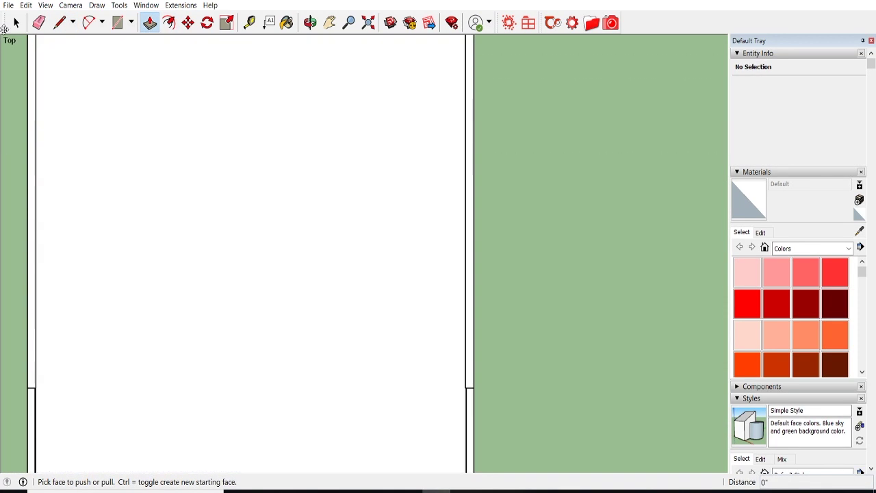
key("space")
left_click(29, 127)
scroll(66, 183, "down", 2)
scroll(45, 222, "up", 3)
scroll(45, 222, "up", 3)
scroll(131, 288, "down", 2)
scroll(131, 288, "down", 2)
left_click(101, 264)
scroll(188, 190, "down", 2)
scroll(216, 326, "down", 2)
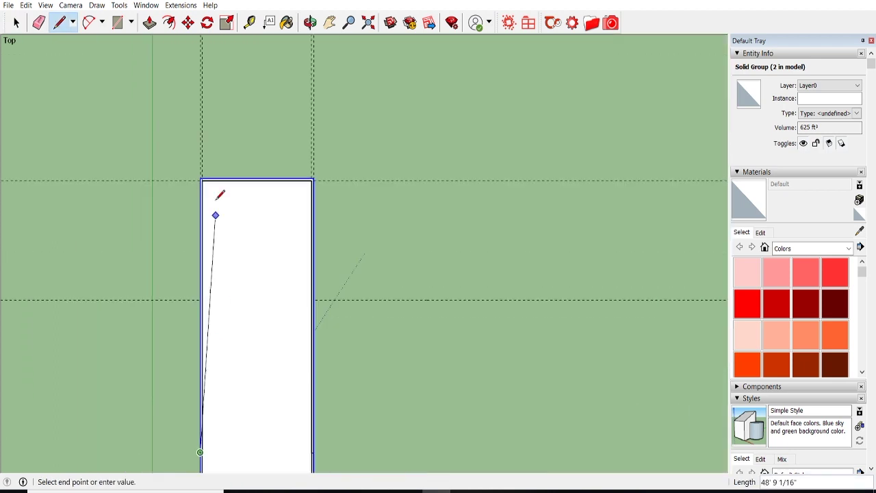
scroll(182, 172, "up", 5)
scroll(286, 231, "down", 3)
scroll(453, 173, "up", 3)
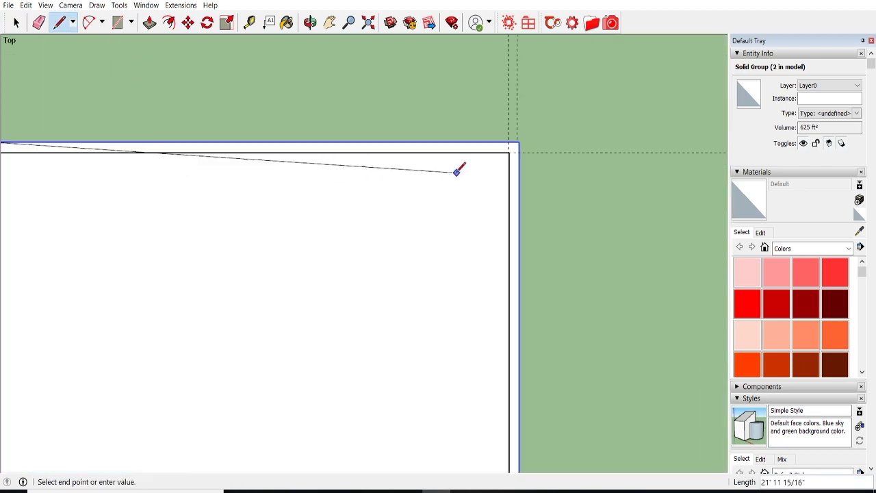
scroll(509, 136, "down", 2)
scroll(488, 123, "down", 2)
scroll(457, 381, "up", 3)
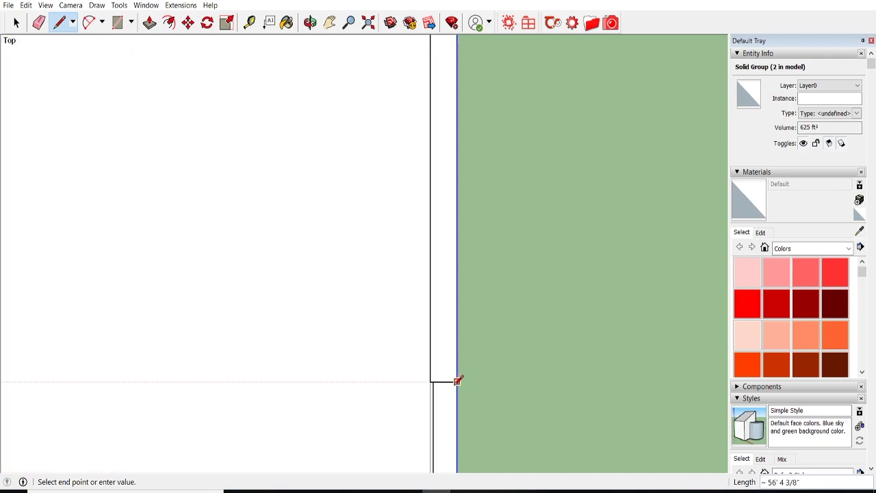
Push/Pull the wall strip up 12' into an open-topped box.
key("p")
left_click(264, 133)
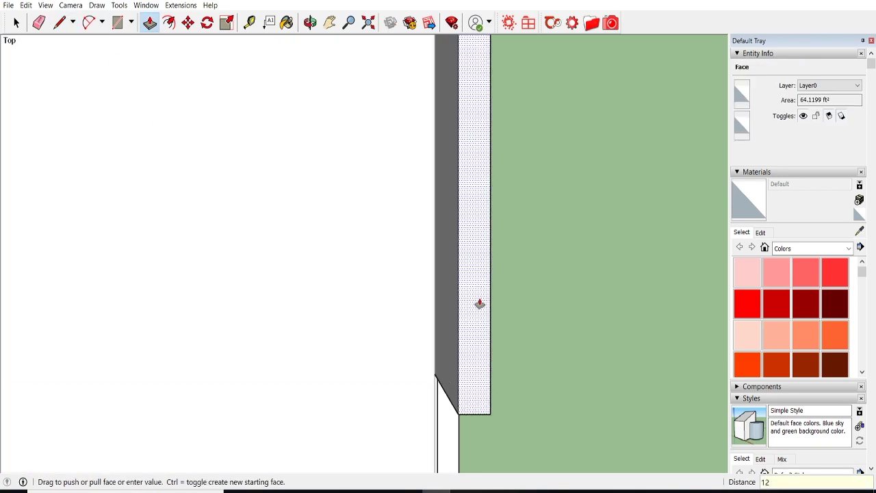
scroll(303, 128, "down", 3)
scroll(344, 176, "up", 3)
scroll(349, 171, "up", 1)
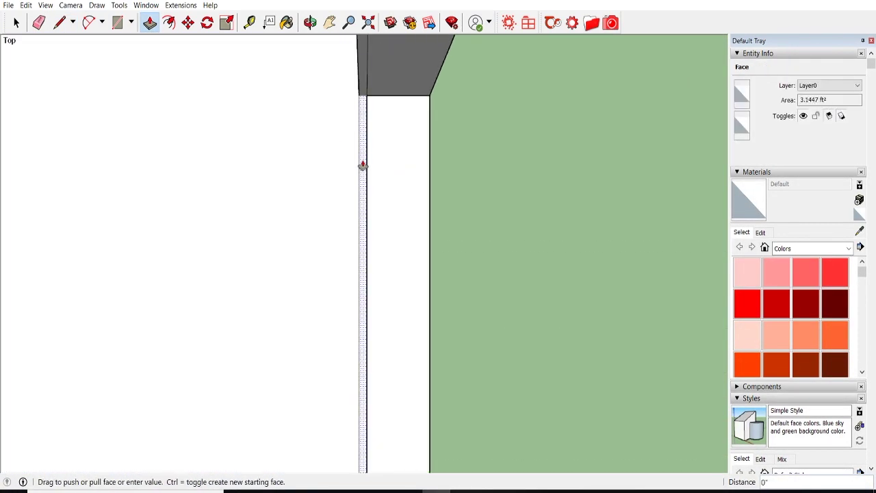
scroll(347, 160, "down", 2)
left_click(348, 141)
scroll(335, 172, "down", 2)
mouse_move(335, 172)
middle_mouse_down()
mouse_move(377, 217)
mouse_move(364, 215)
middle_mouse_up()
Switch the camera to the Front standard view.
scroll(124, 238, "up", 3)
middle_click_drag(124, 239, 230, 283)
scroll(203, 383, "up", 3)
scroll(203, 383, "down", 3)
left_click(71, 5)
mouse_move(95, 42)
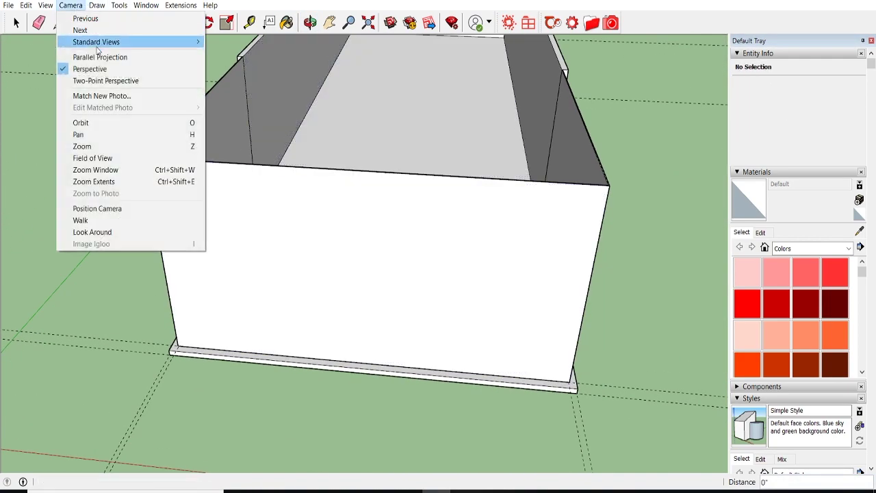
left_click(228, 65)
Add a centre guide on the front wall and a second guide offset 2.5.
key("t")
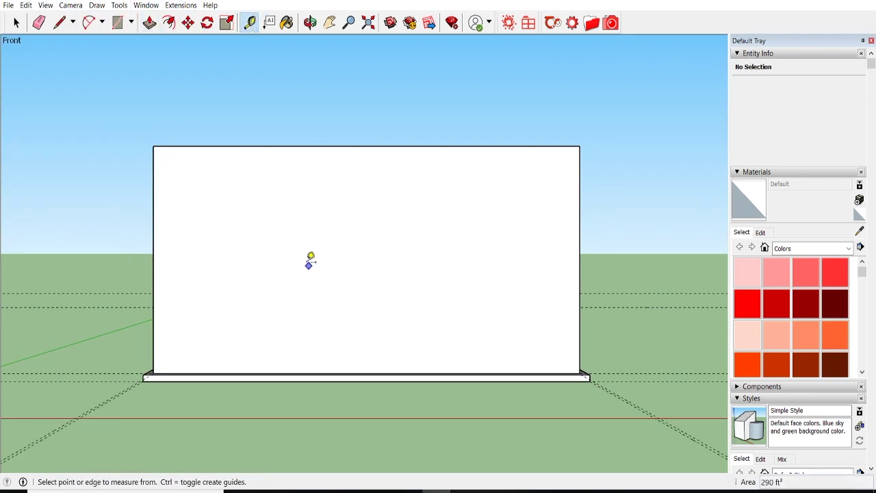
left_click(153, 214)
left_click(367, 145)
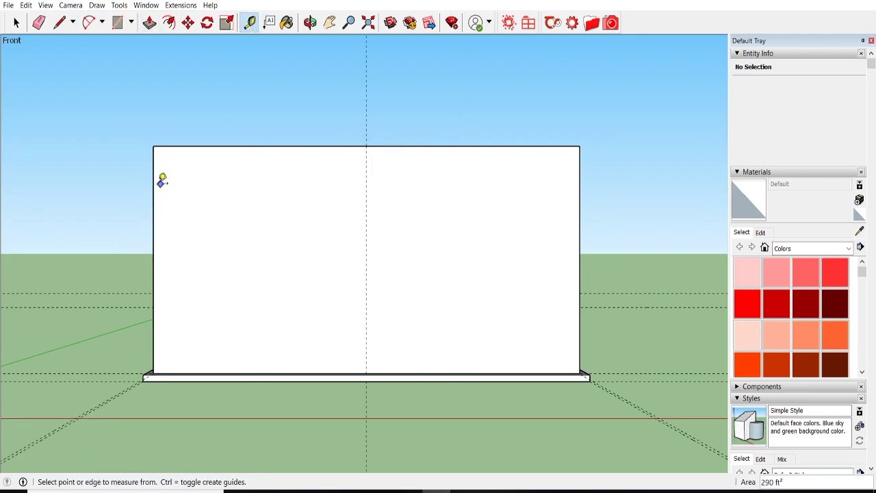
left_click(580, 182)
left_click(367, 170)
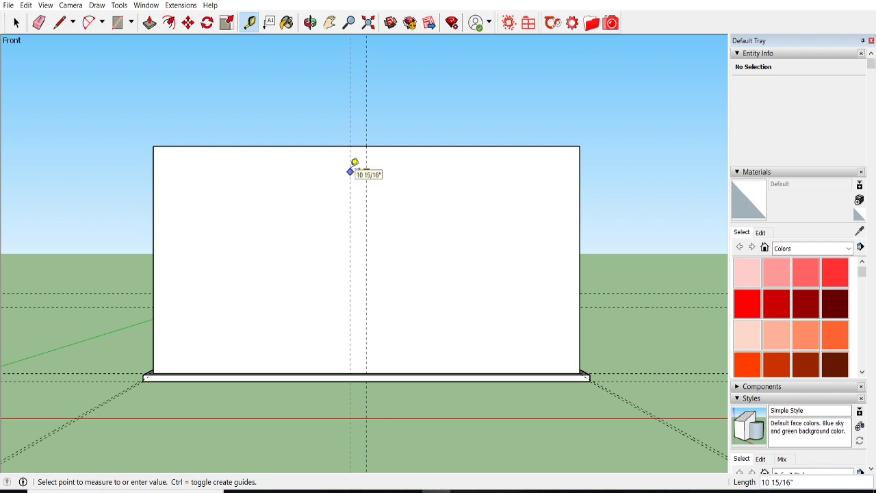
key("Return")
scroll(369, 157, "up", 2)
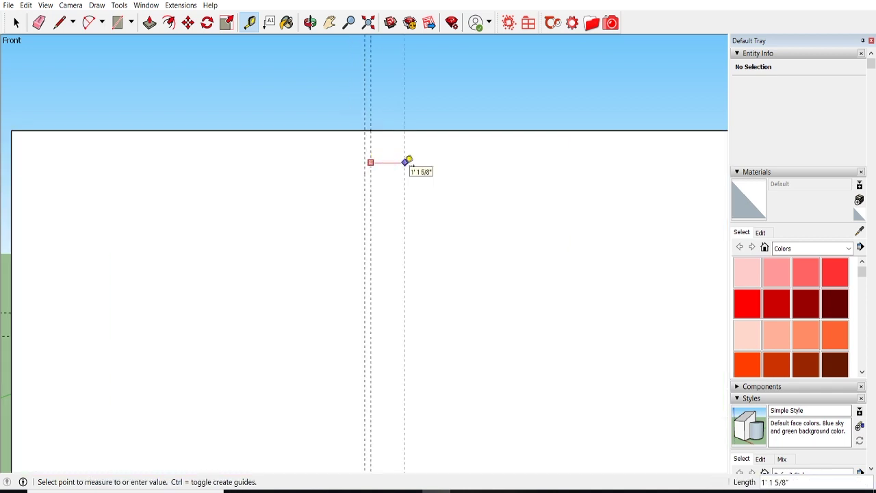
scroll(409, 160, "down", 3)
Select the vertical guides with a crossing box and activate Move.
left_click(15, 24)
left_click_drag(420, 46, 269, 105)
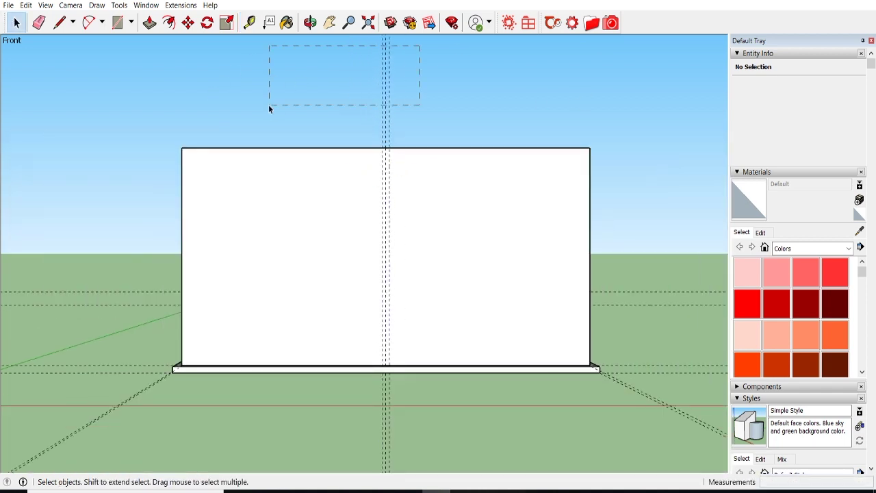
left_click(26, 5)
left_click(168, 22)
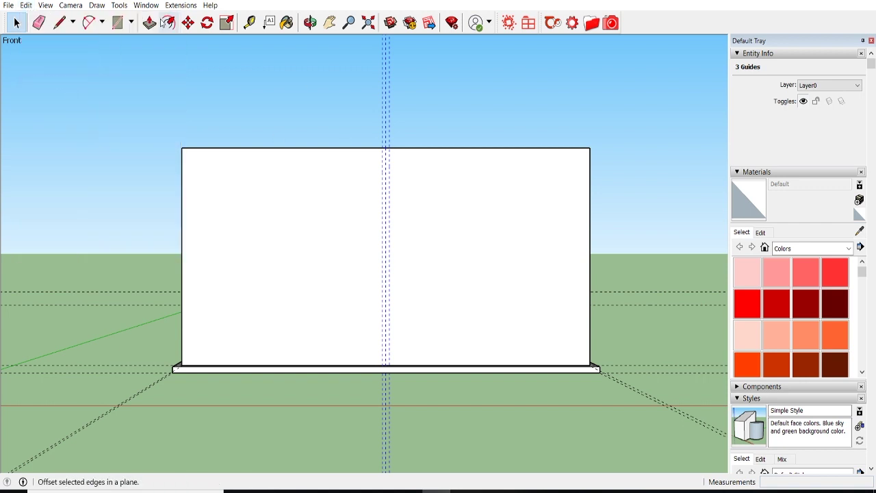
left_click(187, 22)
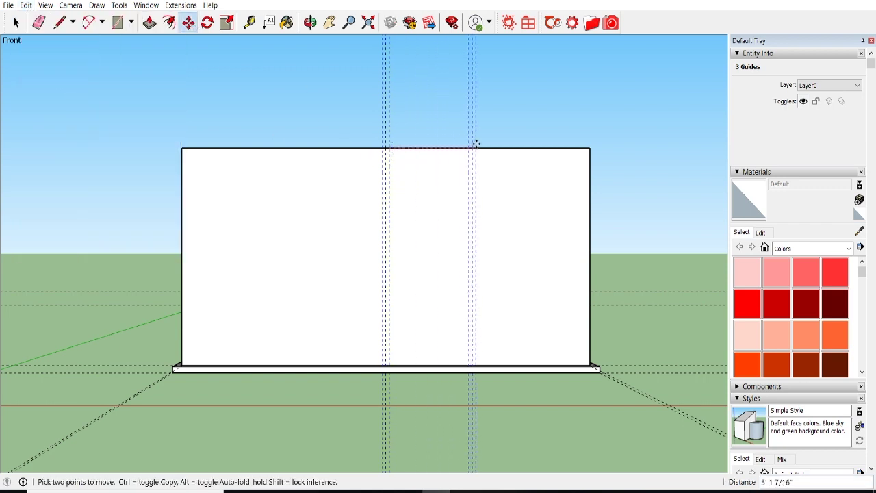
Tilt the view slightly off front and cancel the pending guide move.
scroll(407, 146, "up", 2)
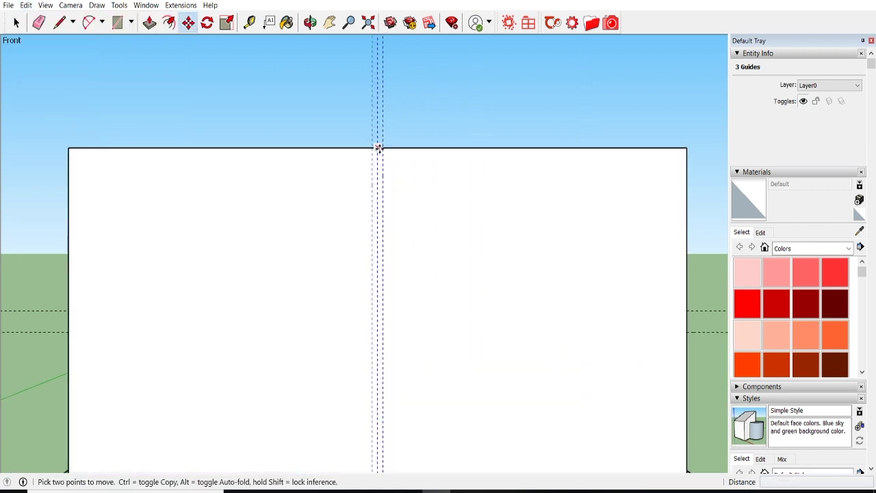
middle_click_drag(684, 145, 669, 172)
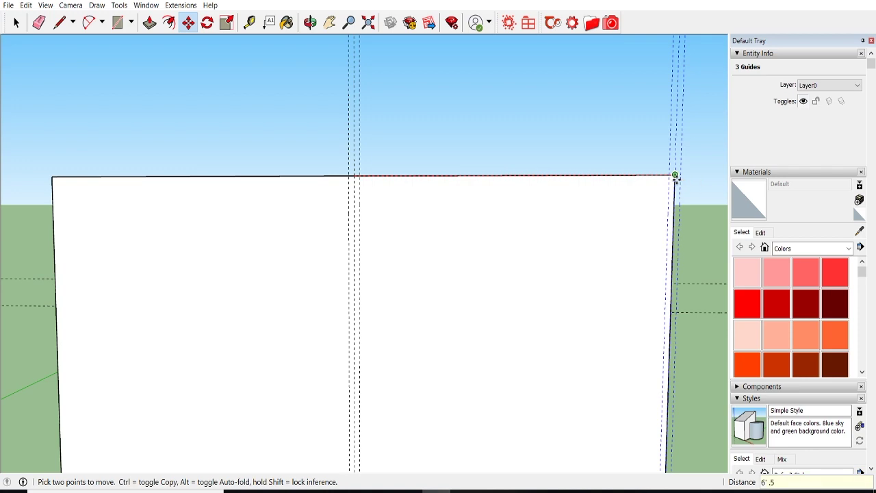
key("Escape")
scroll(554, 144, "down", 1)
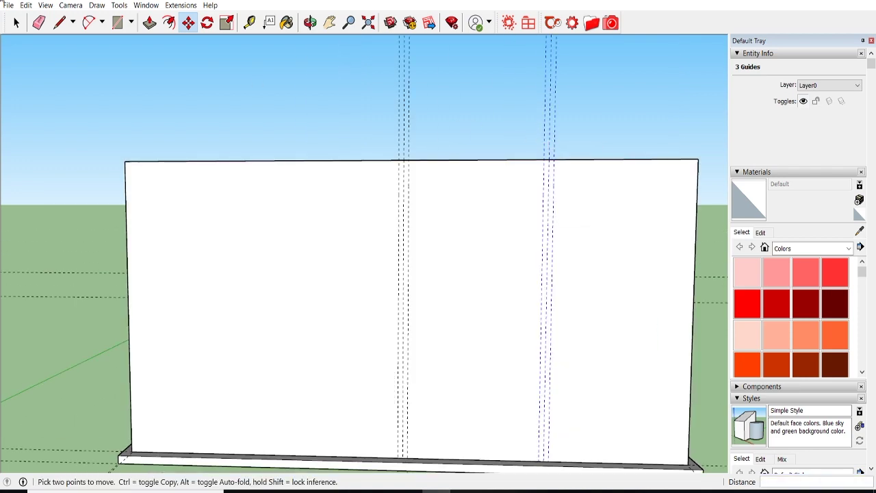
left_click(26, 6)
left_click(312, 64)
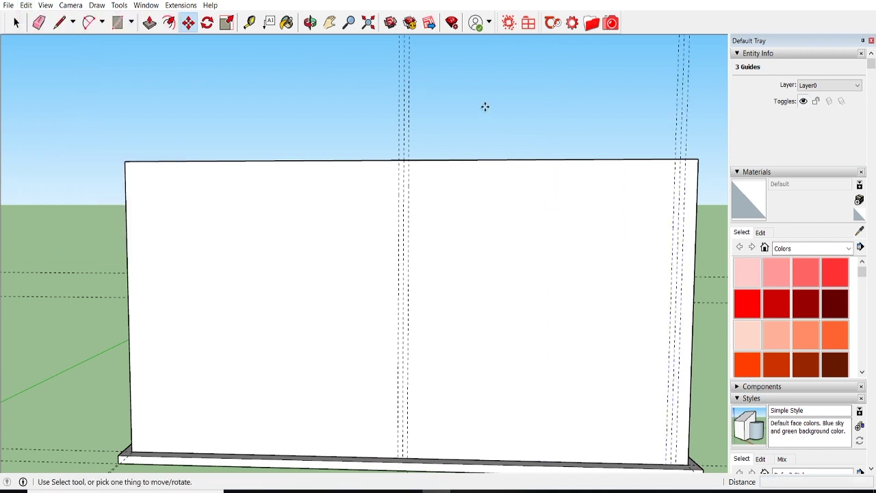
Copy the three guides, paste in place, and move the copy one spacing left.
key("space")
left_click_drag(477, 88, 174, 71)
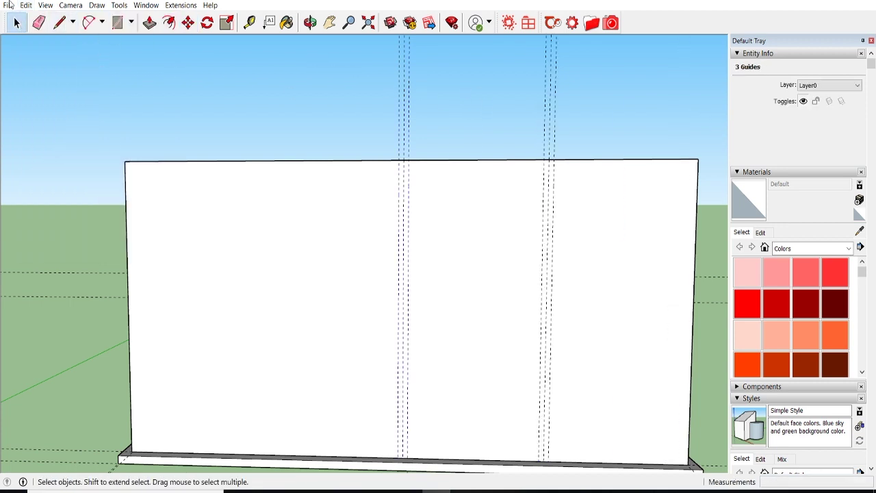
left_click(26, 6)
left_click(54, 80)
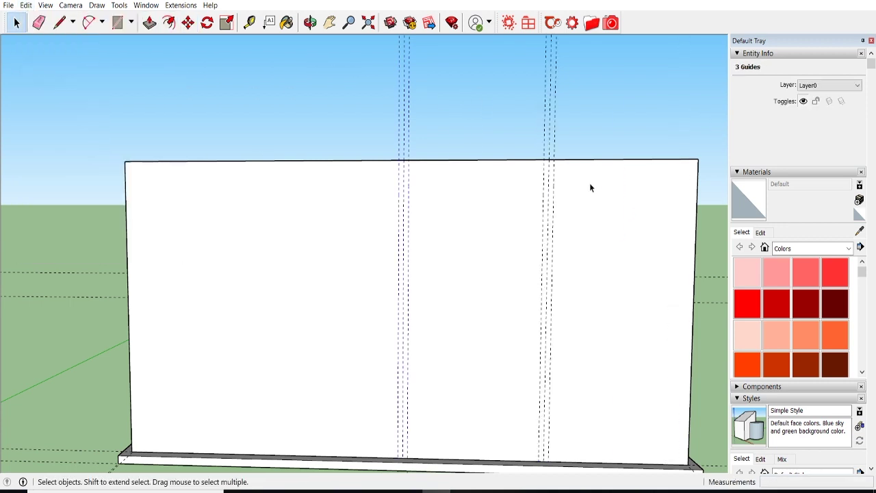
left_click(188, 26)
left_click(552, 160)
left_click(411, 160)
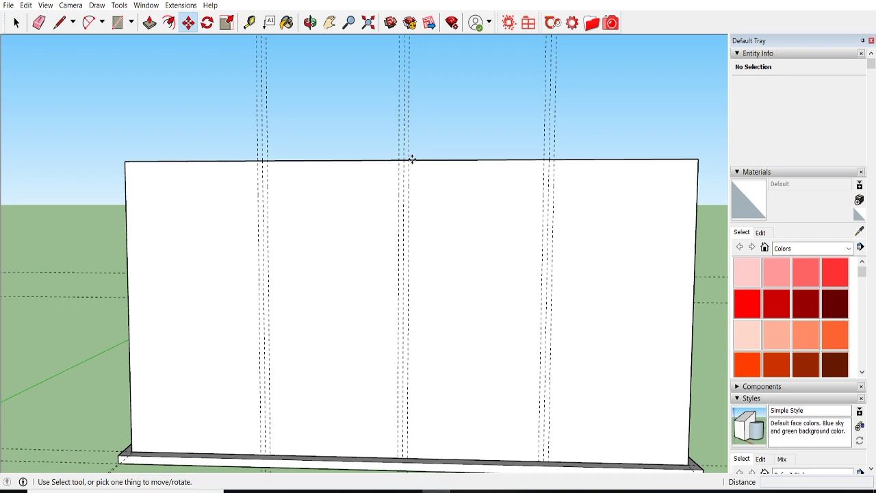
left_click(71, 4)
mouse_move(96, 42)
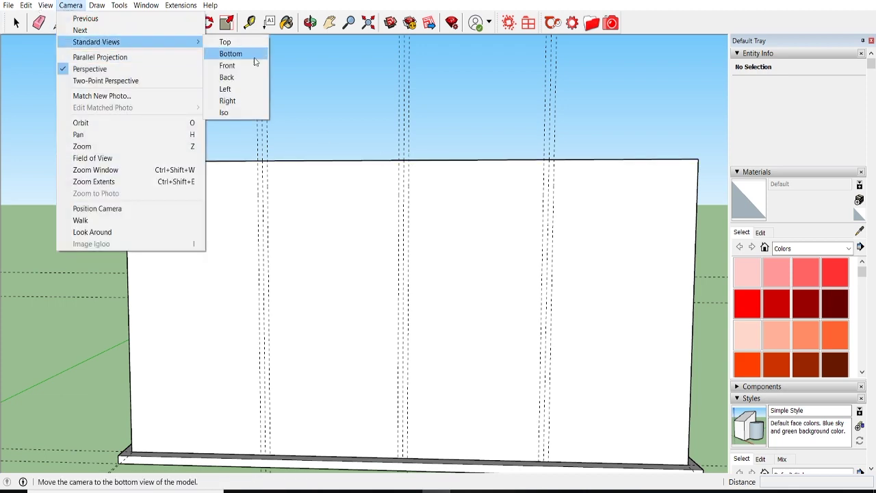
View the wall straight on from the Front standard view.
left_click(238, 68)
key("space")
scroll(353, 191, "up", 2)
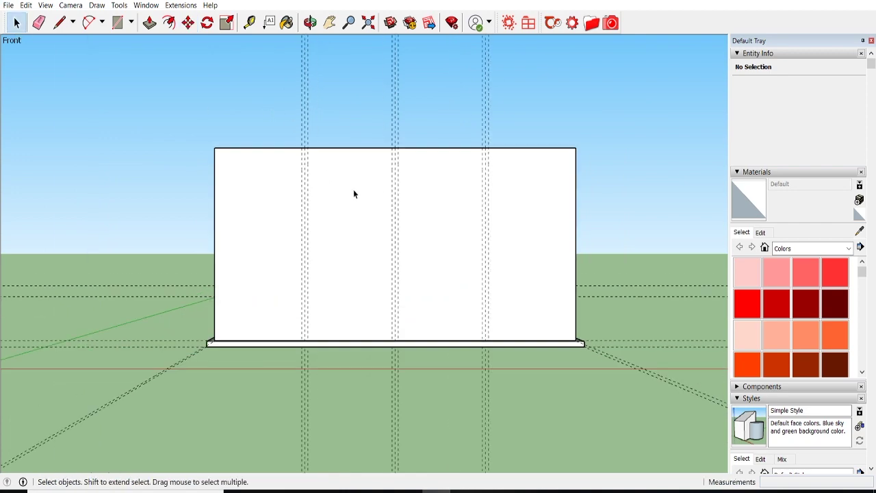
scroll(281, 235, "up", 3)
scroll(281, 234, "down", 3)
Draw the first narrow strip rectangle from wall bottom to top between paired guides.
left_click(117, 23)
scroll(235, 283, "up", 3)
scroll(322, 352, "up", 2)
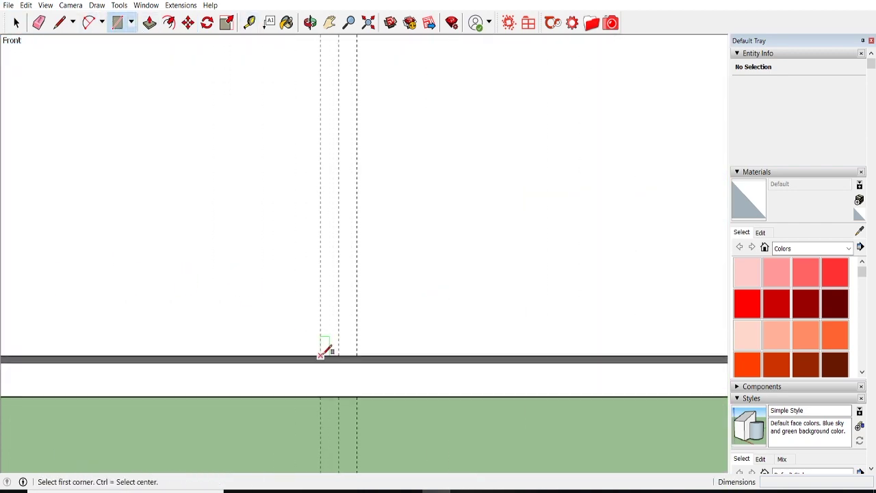
left_click(347, 376)
scroll(346, 375, "down", 3)
scroll(345, 117, "up", 3)
left_click(344, 117)
scroll(520, 111, "down", 3)
scroll(451, 108, "up", 3)
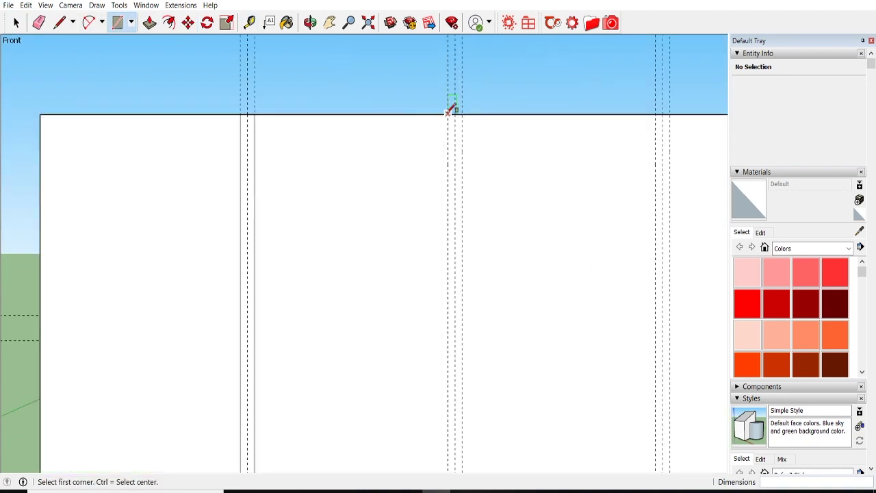
Draw further narrow strip rectangles between the remaining guide pairs.
left_click(452, 107)
scroll(451, 247, "down", 2)
scroll(450, 273, "up", 2)
left_click(450, 346)
scroll(274, 322, "down", 3)
scroll(367, 358, "up", 3)
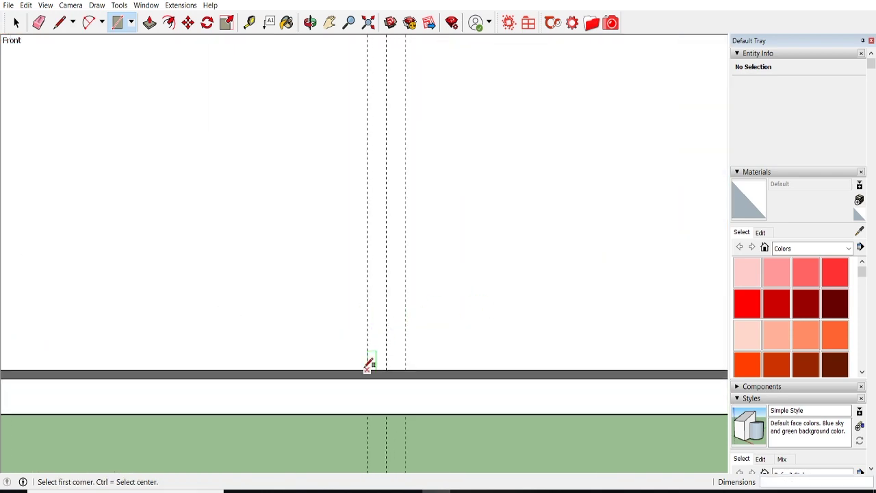
left_click(368, 368)
scroll(368, 369, "down", 2)
scroll(368, 368, "down", 2)
scroll(363, 273, "down", 1)
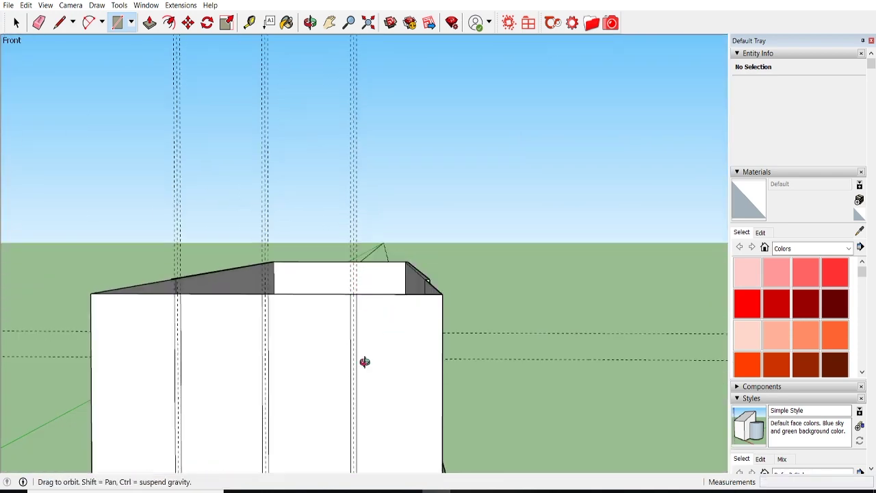
scroll(386, 350, "up", 3)
scroll(146, 42, "up", 2)
left_click(149, 22)
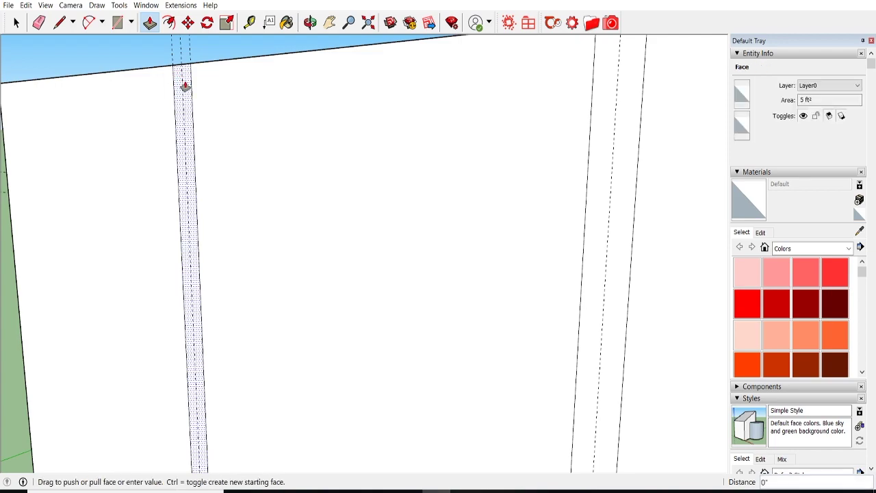
Pull the first narrow strip out 2 1/4" and push the grey panel face in.
left_click_drag(185, 85, 174, 91)
left_click(173, 91)
scroll(174, 91, "down", 2)
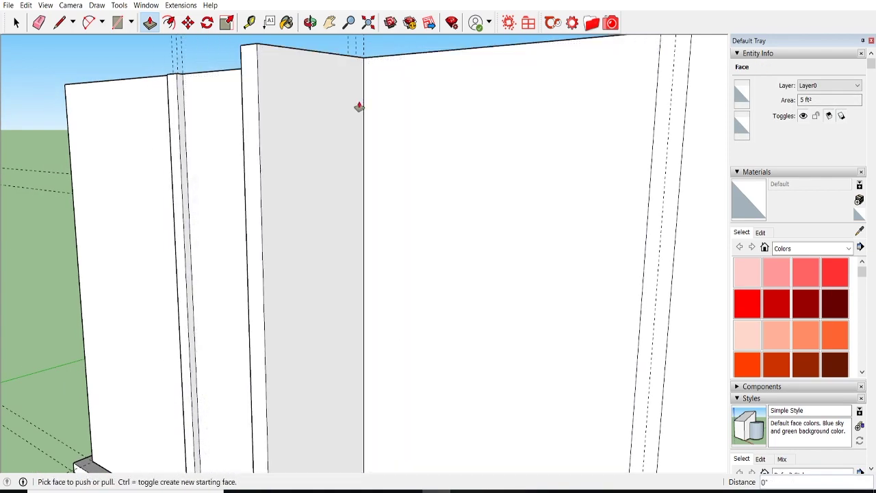
left_click(359, 107)
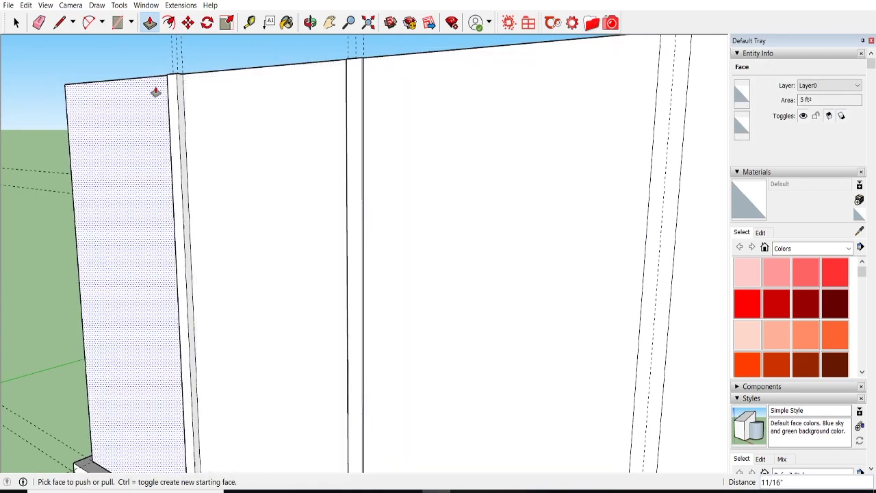
scroll(182, 82, "up", 2)
left_click(193, 83)
Repeat the 2 1/4" extrusion on another strip to form the next board.
middle_click_drag(193, 82, 290, 272)
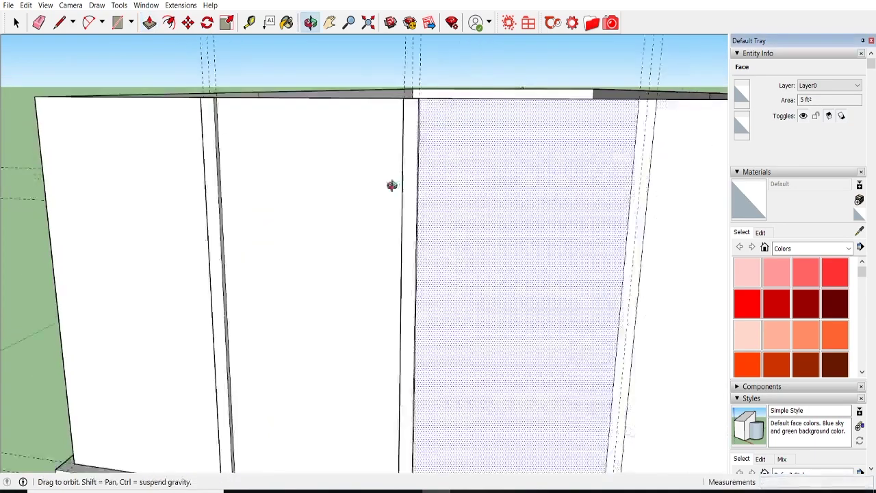
double_click(290, 272)
left_click(202, 153)
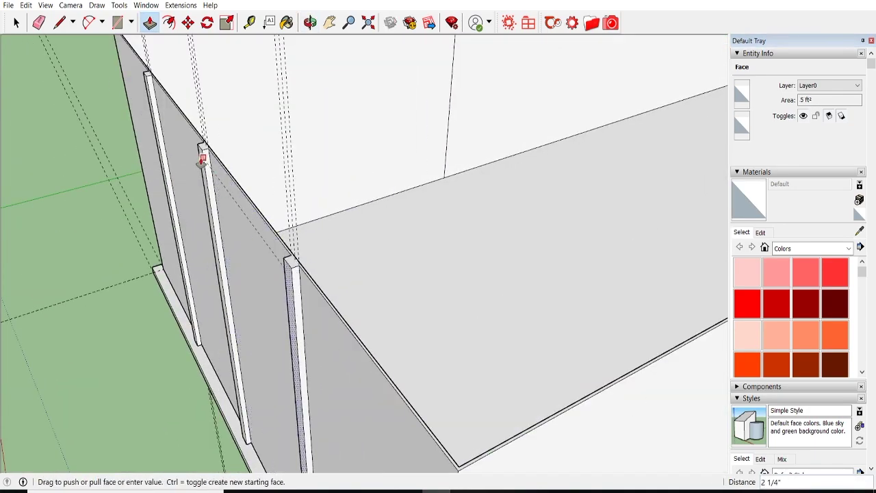
scroll(230, 242, "up", 1)
Draw a 5" line at a board's top corner, then orbit around the box.
key("l")
scroll(240, 160, "up", 2)
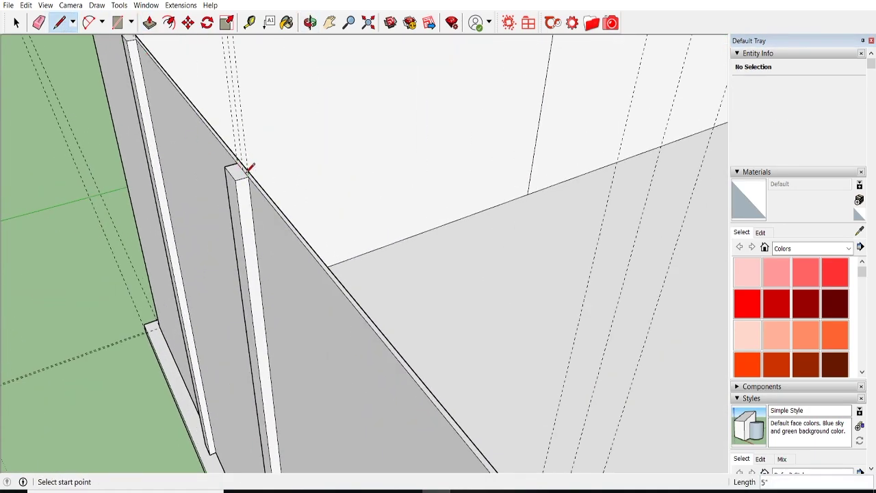
scroll(168, 104, "up", 2)
left_click(185, 143)
scroll(241, 146, "down", 2)
scroll(377, 287, "down", 2)
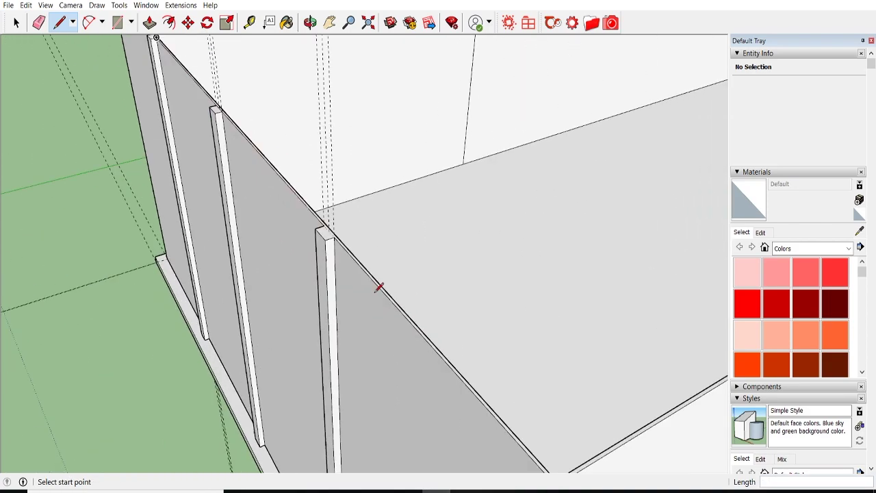
scroll(284, 180, "down", 3)
mouse_move(267, 226)
middle_mouse_down()
mouse_move(456, 143)
mouse_move(225, 82)
mouse_move(563, 185)
middle_mouse_up()
scroll(408, 170, "up", 4)
mouse_move(409, 170)
middle_mouse_down()
mouse_move(136, 175)
mouse_move(393, 187)
middle_mouse_up()
left_click(250, 23)
scroll(246, 171, "up", 2)
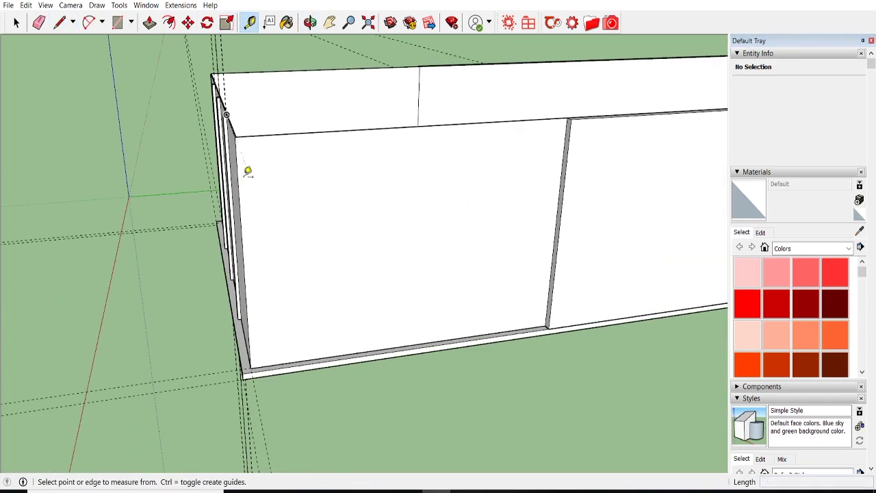
Measure from the box's left edge and existing guide to mark guides on the side wall.
left_click(236, 174)
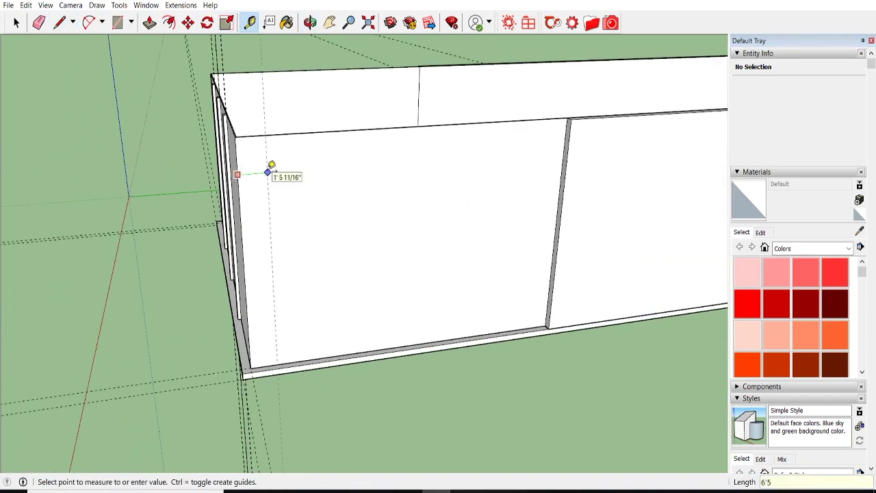
middle_click_drag(406, 231, 360, 164)
left_click(352, 161)
scroll(381, 152, "up", 2)
left_click(371, 144)
Copy the three side-wall guides and move the copy 6' along the wall.
key("space")
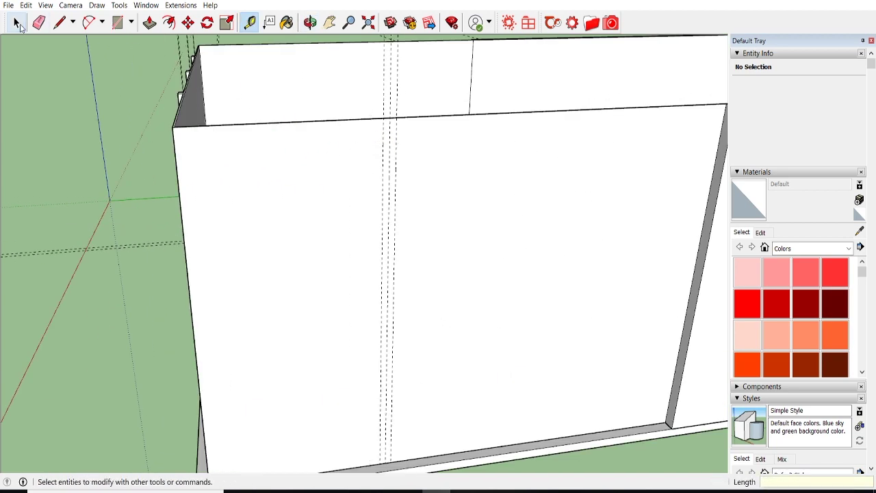
left_click(26, 4)
key("Escape")
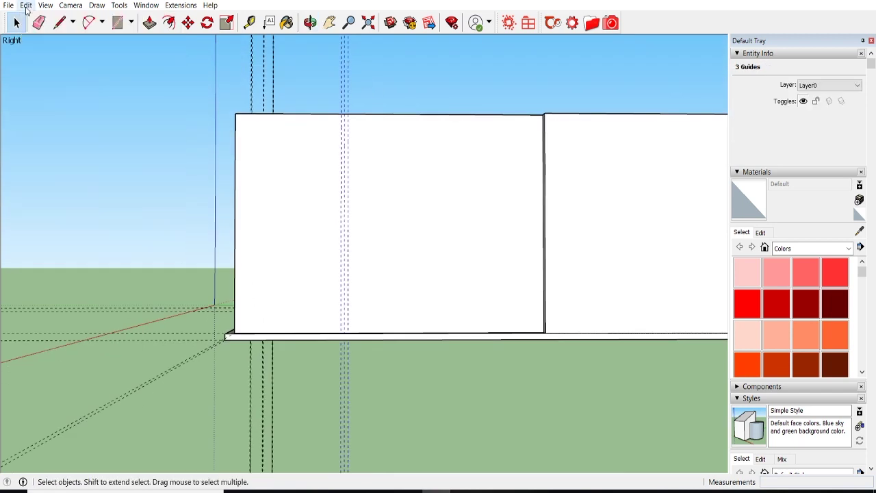
key("m")
scroll(345, 113, "up", 3)
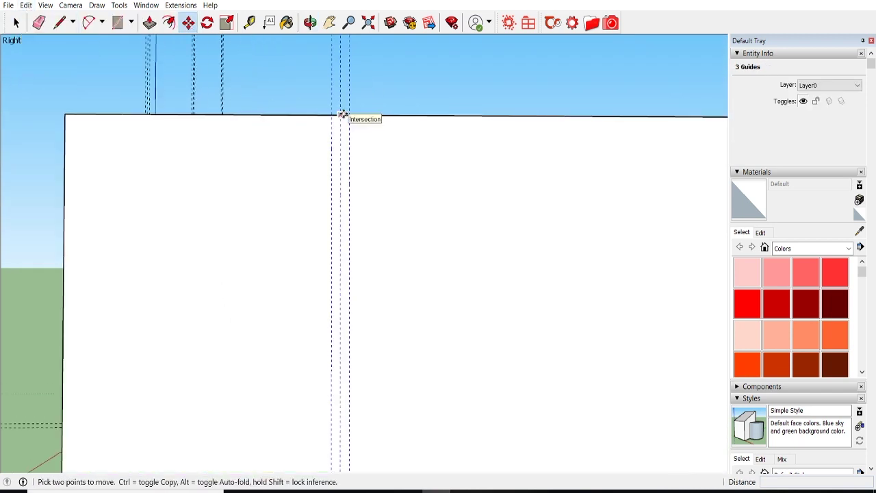
left_click(345, 114)
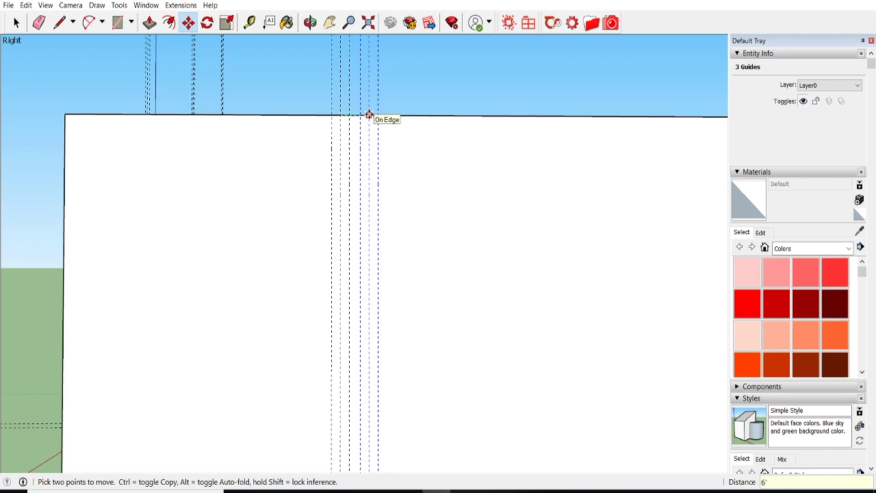
scroll(411, 178, "down", 3)
middle_click_drag(416, 188, 420, 251)
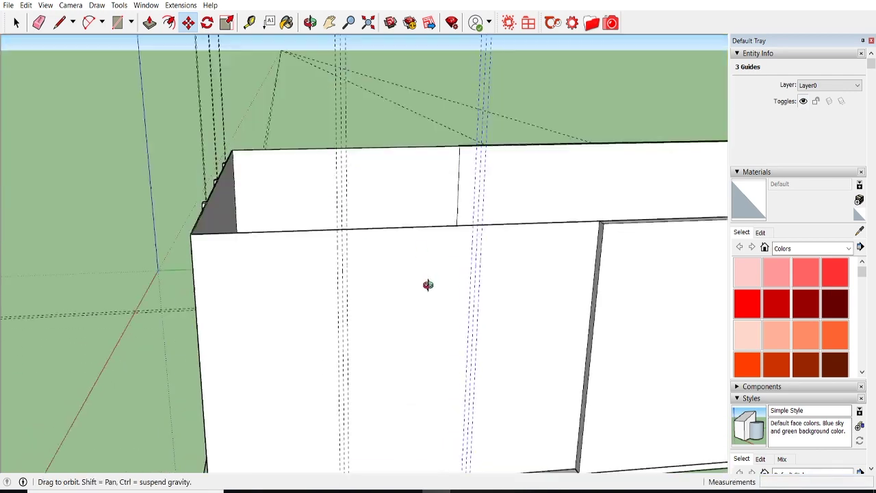
Start a rectangle on the side wall by setting its first corner.
left_click(117, 23)
scroll(283, 157, "down", 3)
scroll(260, 260, "up", 5)
left_click(262, 266)
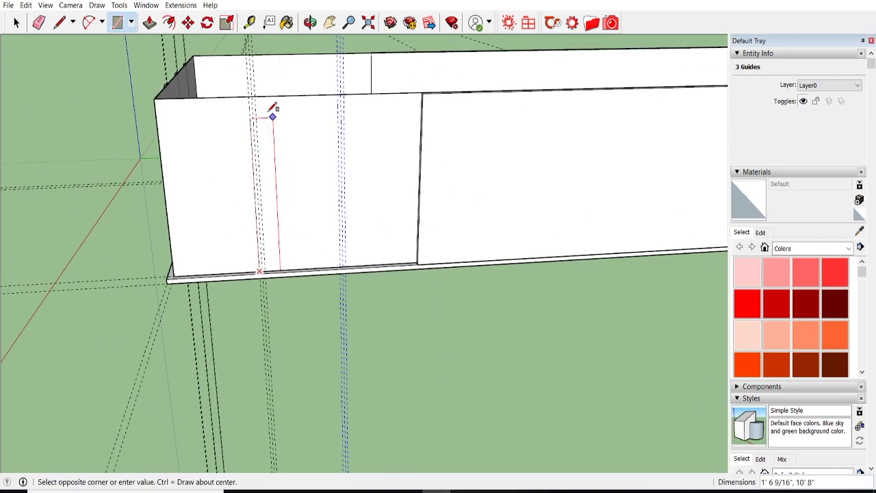
Draw a 5',12' strip rectangle on the side wall from its bottom edge.
type("5',12'")
key("Return")
scroll(383, 404, "up", 2)
left_click(380, 405)
scroll(385, 361, "down", 2)
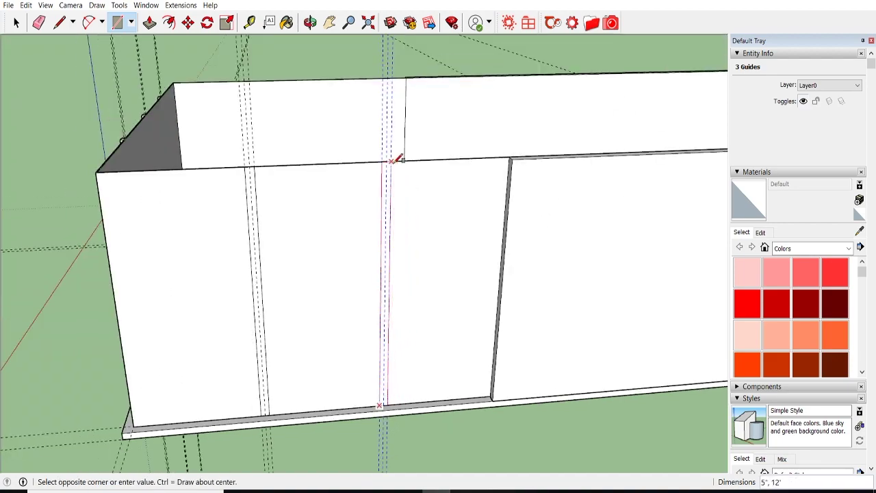
left_click(391, 161)
scroll(274, 102, "down", 2)
scroll(258, 180, "up", 2)
scroll(250, 176, "up", 2)
scroll(250, 176, "up", 2)
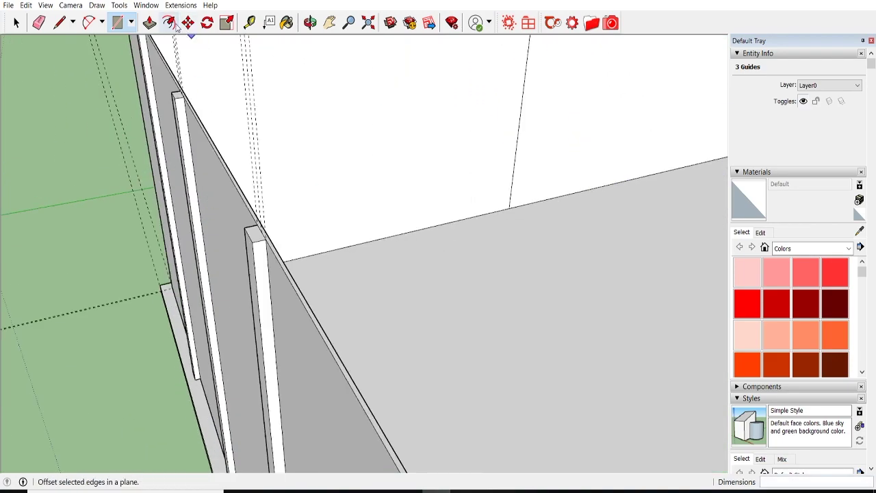
Push/Pull the side-wall strip out 5" into a vertical post.
key("t")
left_click(266, 252)
scroll(254, 251, "down", 2)
scroll(443, 302, "up", 3)
key("m")
key("p")
scroll(328, 285, "up", 1)
left_click(343, 283)
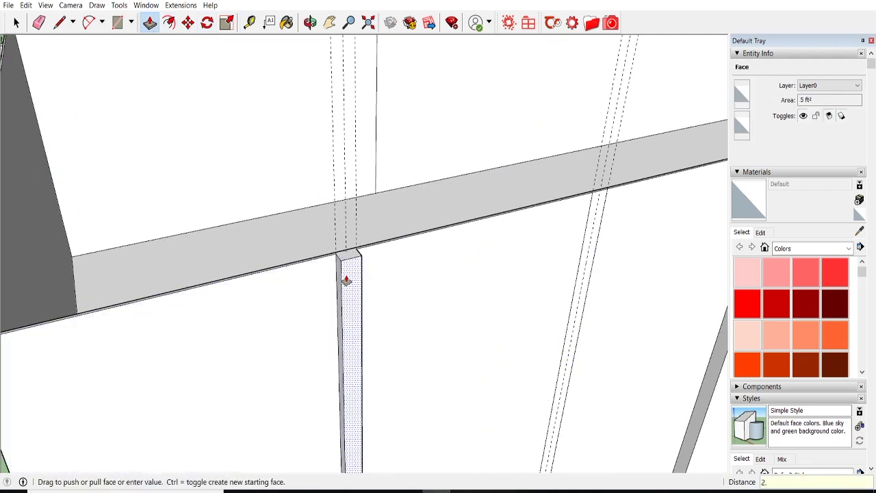
middle_click_drag(347, 280, 351, 250)
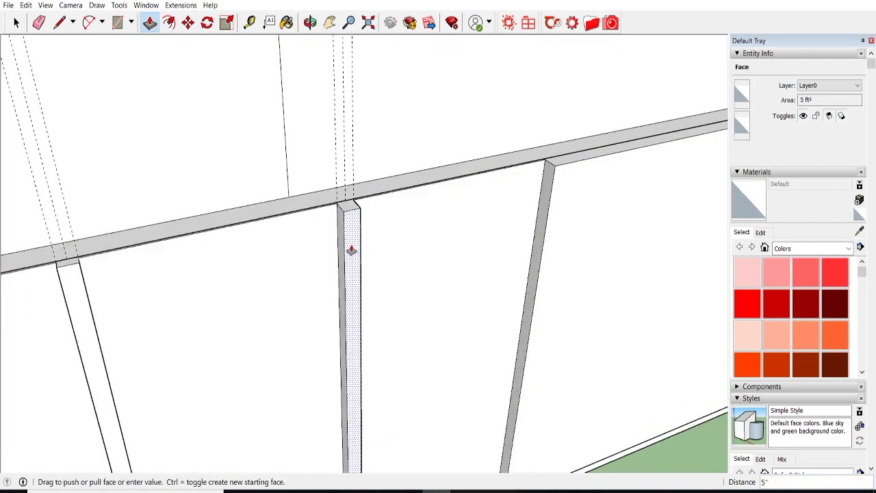
key("Return")
Draw a line along the top beam edge above the new post.
key("l")
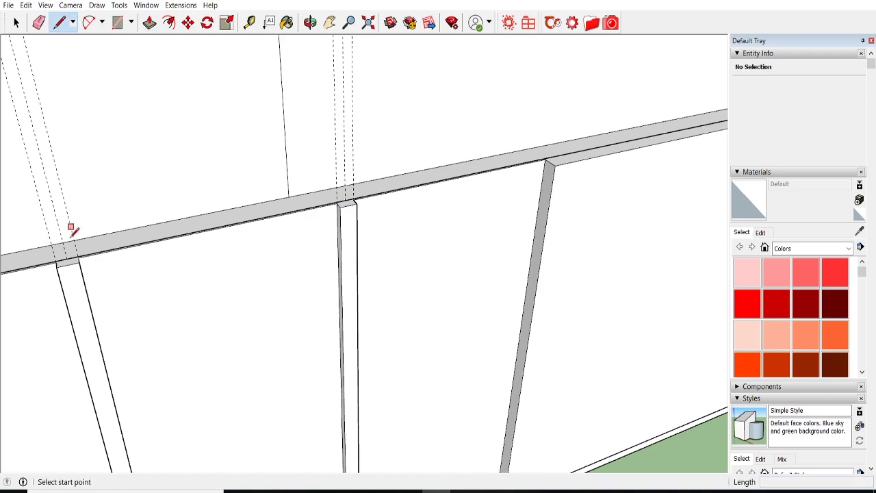
scroll(123, 301, "up", 3)
left_click(160, 350)
left_click(335, 297)
scroll(294, 229, "down", 3)
scroll(269, 269, "up", 1)
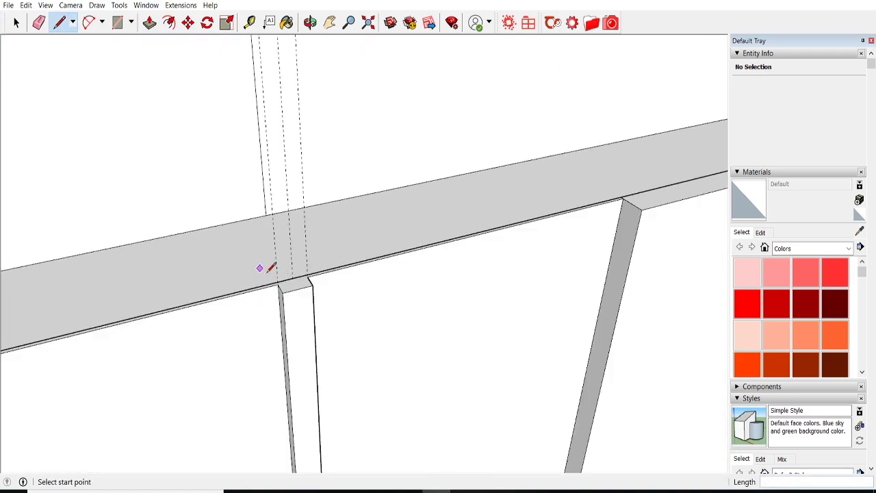
left_click(302, 276)
scroll(333, 271, "down", 5)
middle_click_drag(281, 280, 415, 258)
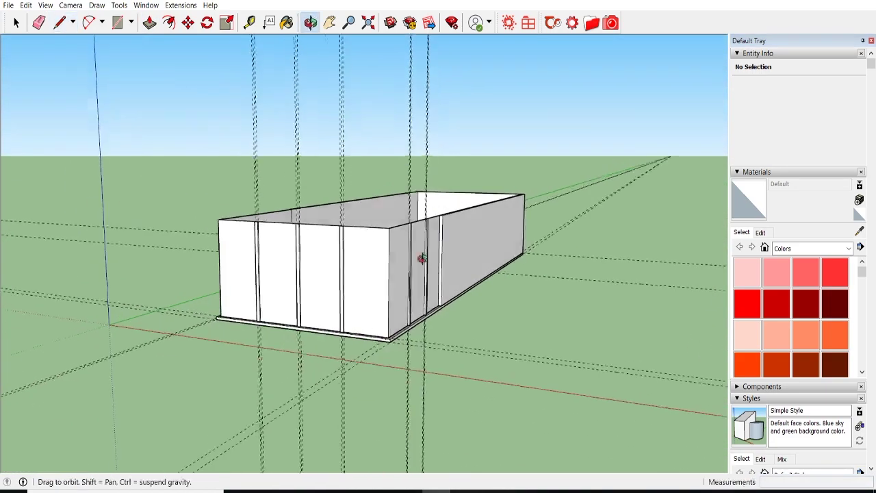
Unhide all geometry to reveal the box's lid and orbit to look at it.
left_click(17, 22)
left_click(26, 5)
left_click(211, 182)
key("l")
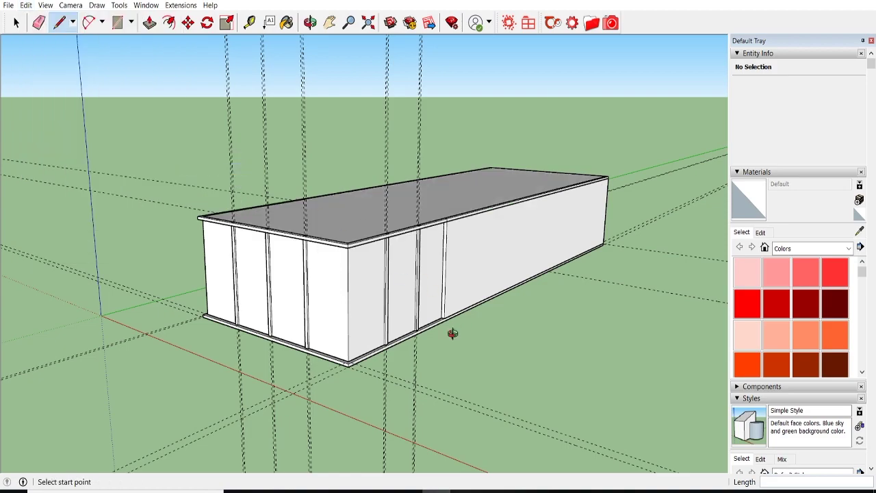
scroll(353, 259, "up", 5)
mouse_move(353, 258)
middle_mouse_down()
mouse_move(514, 184)
mouse_move(303, 299)
mouse_move(230, 215)
middle_mouse_up()
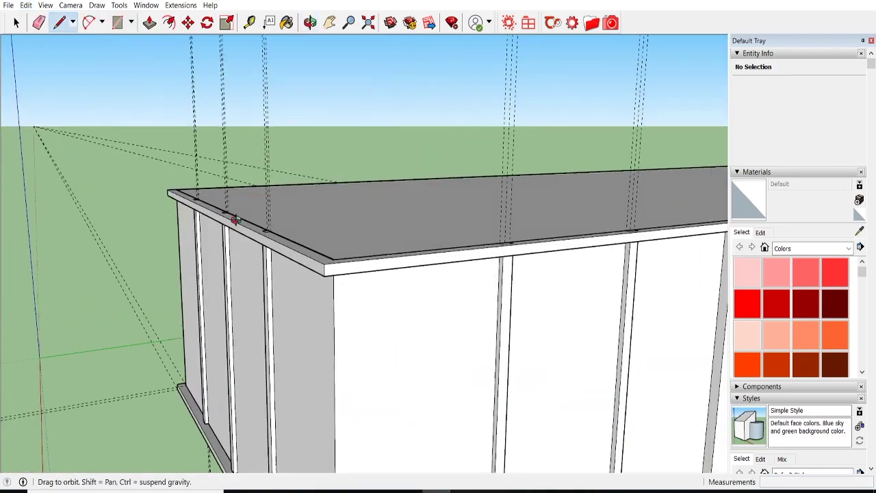
scroll(344, 333, "up", 3)
middle_click_drag(345, 333, 378, 215)
Move the lid group down so it rests on the wall tops.
key("space")
left_click(239, 238)
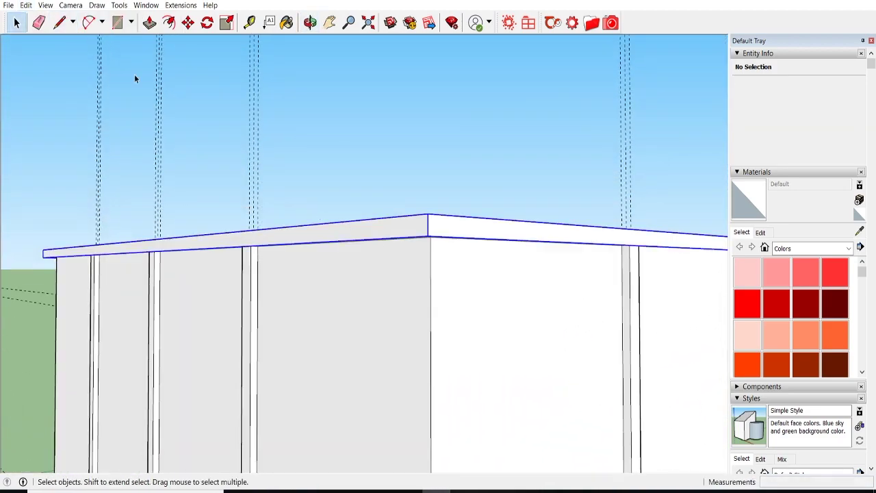
left_click(187, 24)
left_click(248, 113)
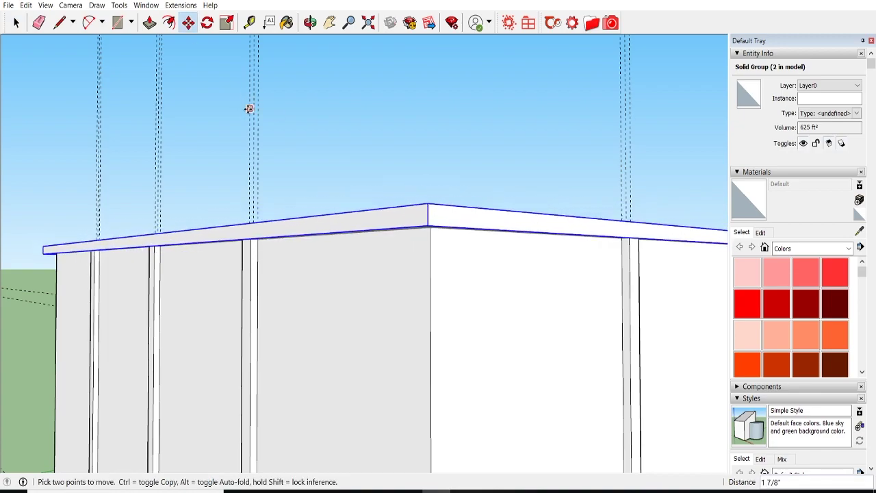
mouse_move(248, 104)
middle_mouse_down()
mouse_move(381, 313)
mouse_move(327, 102)
mouse_move(414, 310)
mouse_move(677, 242)
mouse_move(363, 73)
middle_mouse_up()
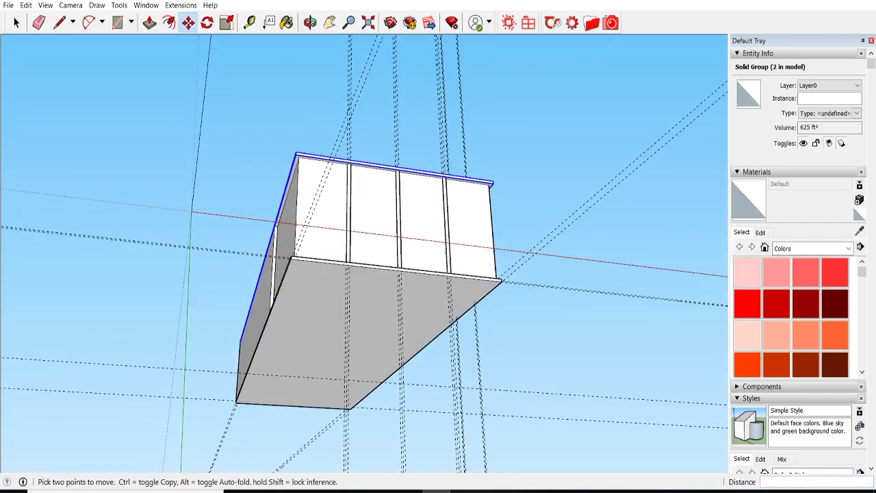
Switch to the Bottom standard view and delete all existing guides.
left_click(70, 5)
left_click(232, 53)
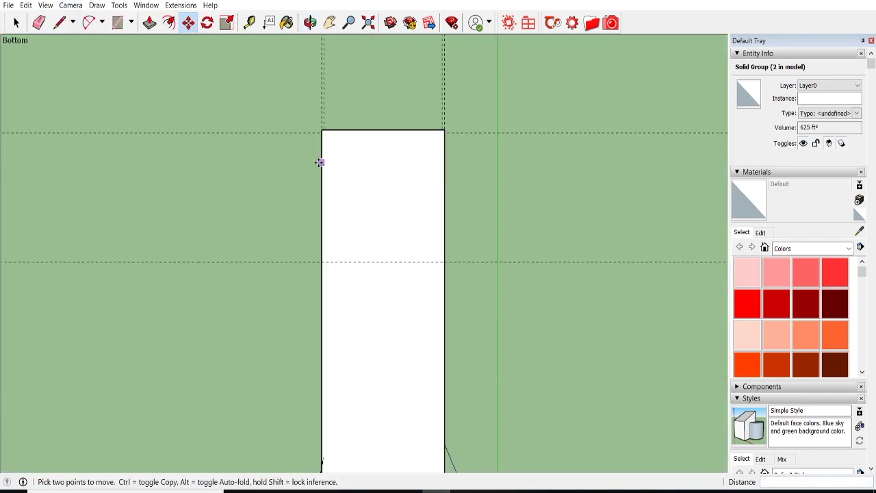
scroll(316, 154, "up", 4)
left_click(26, 5)
left_click(55, 104)
Place three new guides lengthwise across the underside, measured from the long edge.
left_click(249, 23)
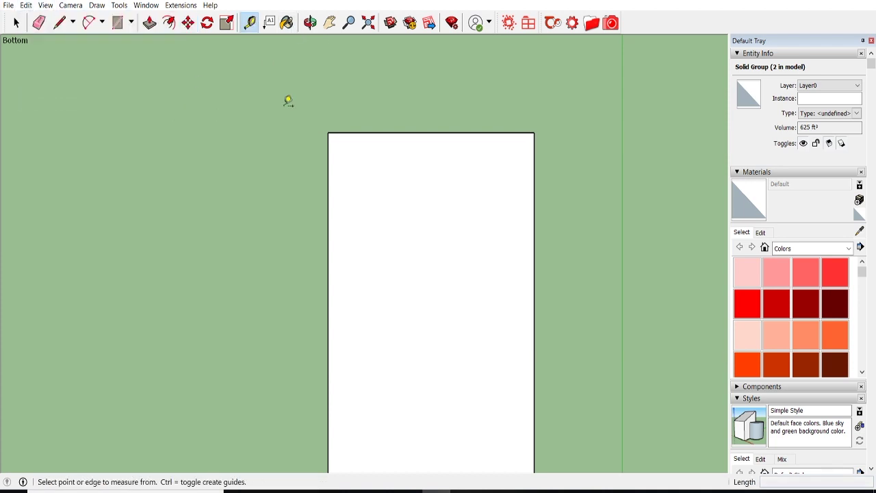
left_click(328, 163)
type("36")
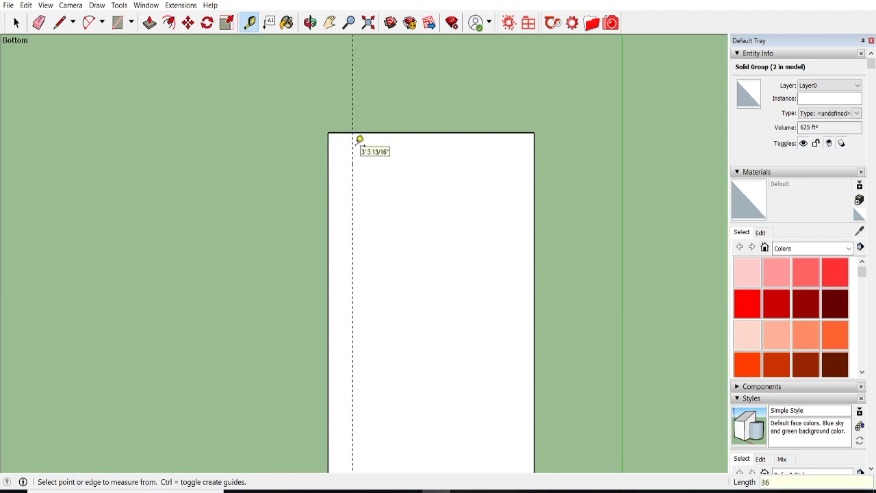
left_click(508, 150)
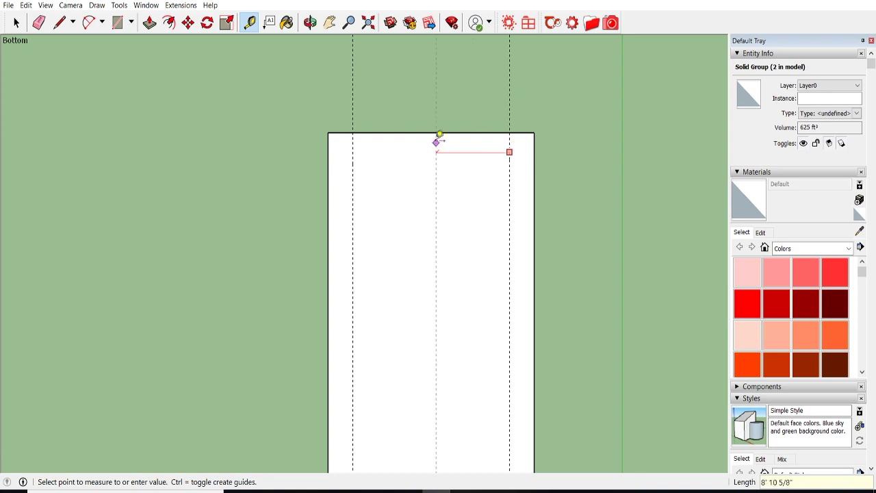
left_click(431, 130)
scroll(386, 205, "down", 1)
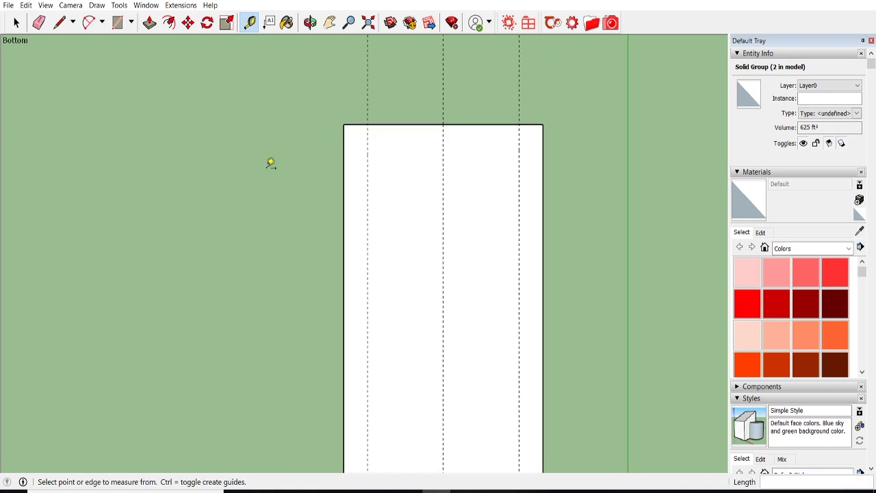
scroll(271, 163, "down", 2)
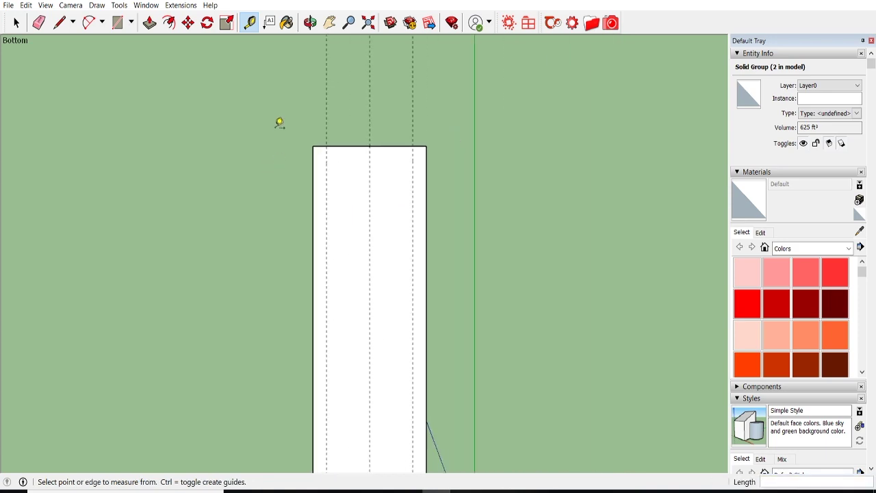
middle_click_drag(280, 121, 278, 181)
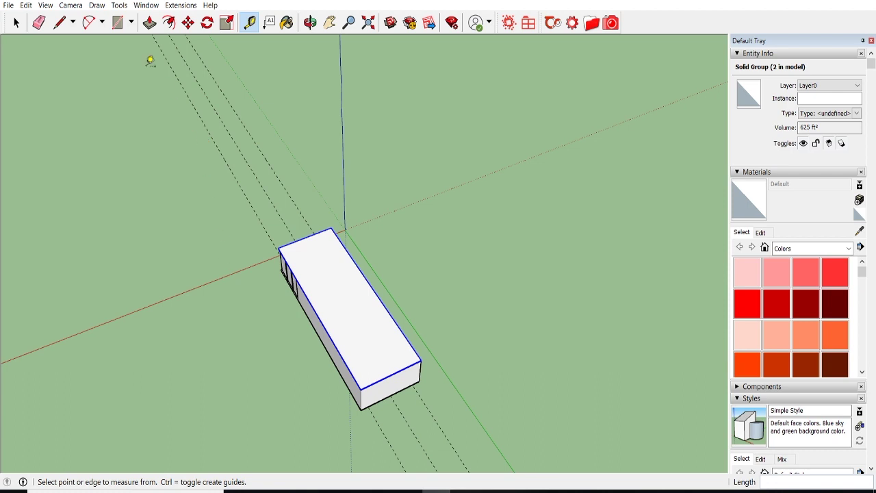
left_click(71, 5)
In Top view, draw the vertical web line of an I-beam profile beside the box.
left_click(225, 39)
scroll(268, 268, "up", 3)
key("space")
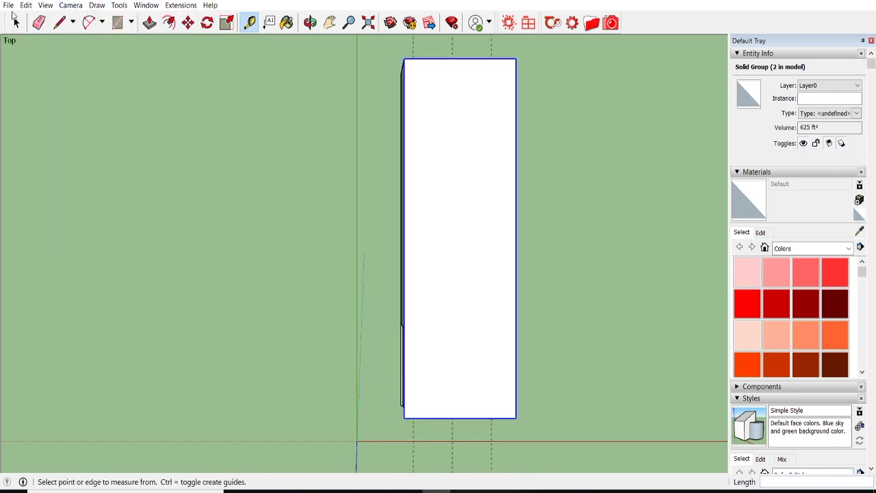
left_click(62, 23)
scroll(333, 274, "up", 3)
left_click(271, 280)
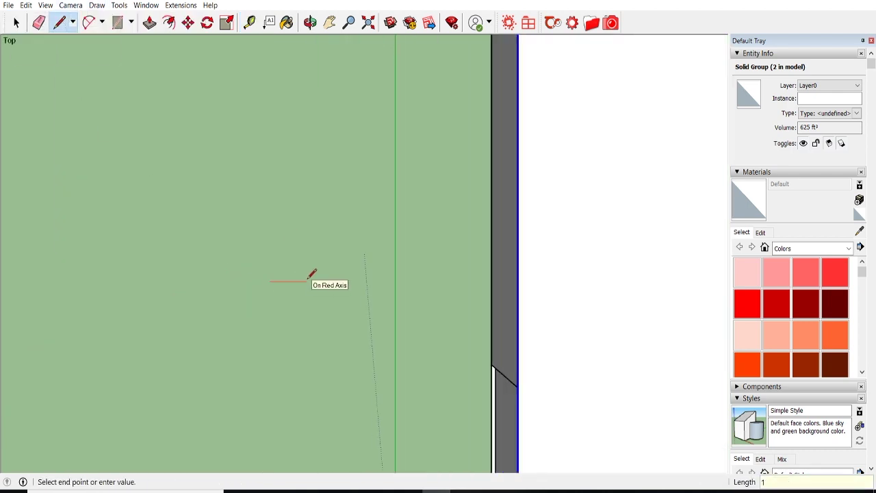
scroll(278, 280, "up", 3)
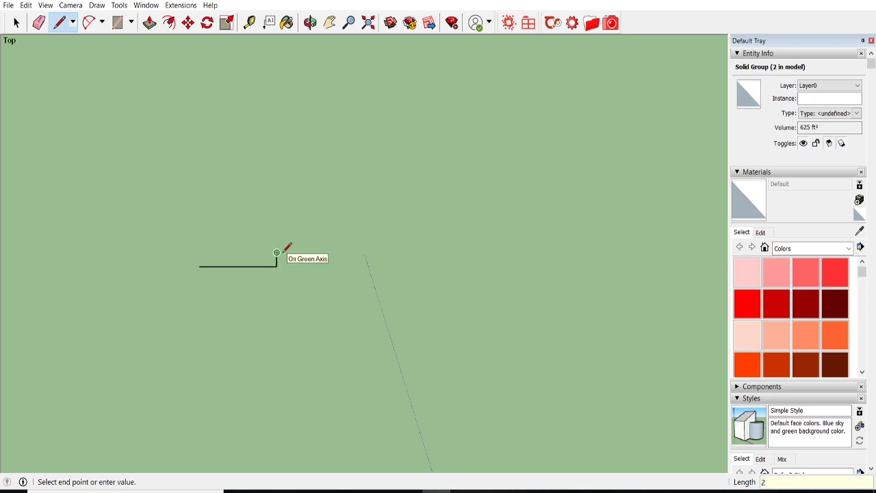
left_click(239, 264)
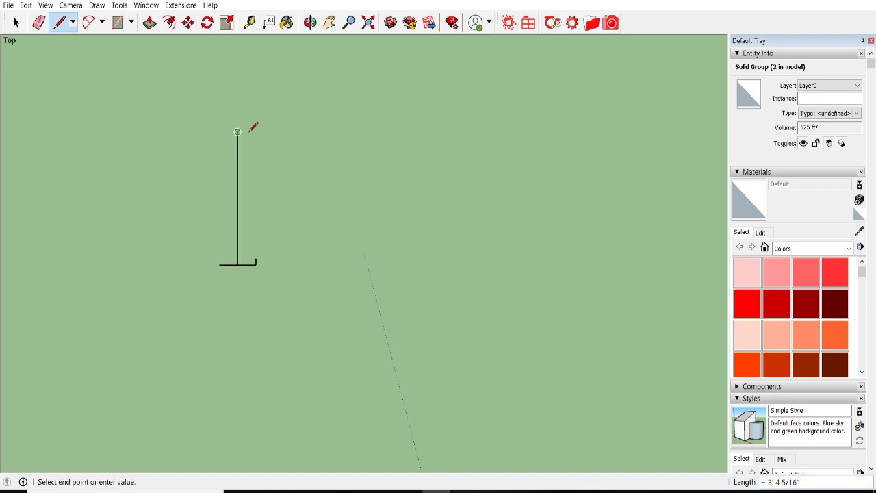
scroll(238, 248, "up", 2)
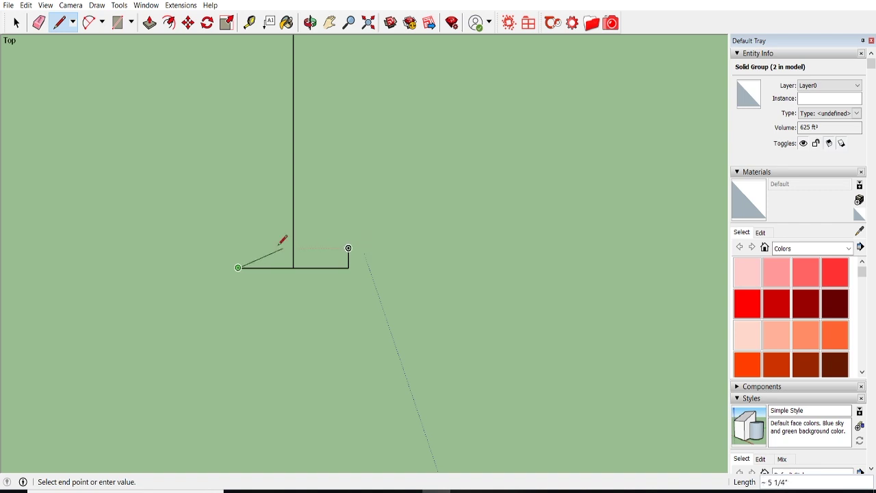
key("Escape")
Place two guides 1" from the web line for the flange thickness.
key("t")
scroll(295, 216, "up", 2)
left_click(293, 217)
left_click(292, 219)
key("Return")
type("1")
key("Return")
Draw the flange edges and close the I-beam outline into a face.
left_click(61, 22)
left_click(209, 263)
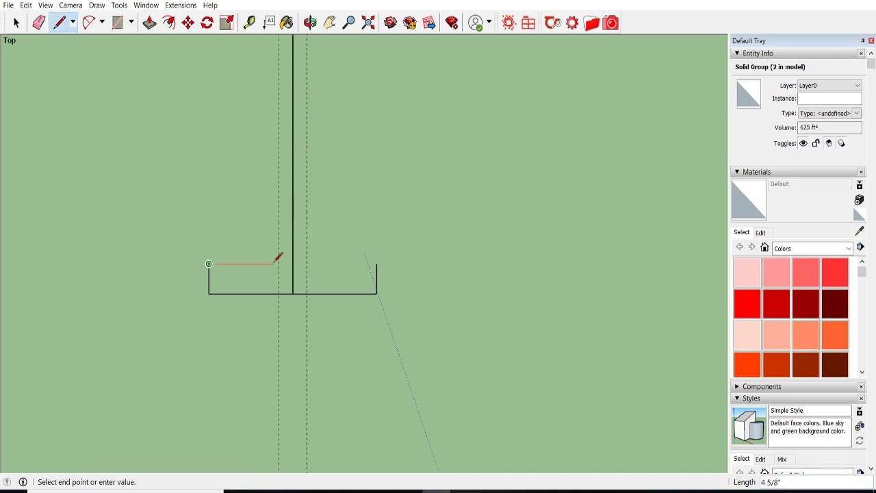
left_click(376, 264)
scroll(311, 312, "down", 2)
scroll(301, 314, "down", 2)
scroll(283, 285, "up", 2)
left_click(301, 304)
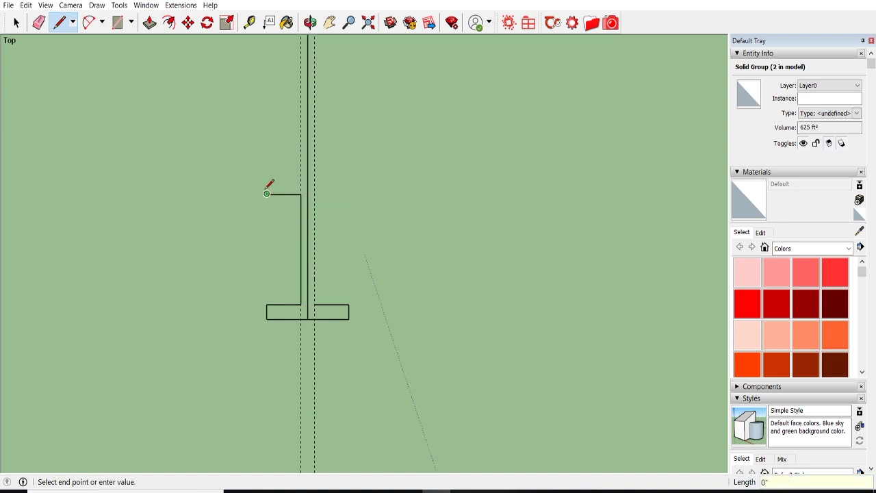
left_click(349, 179)
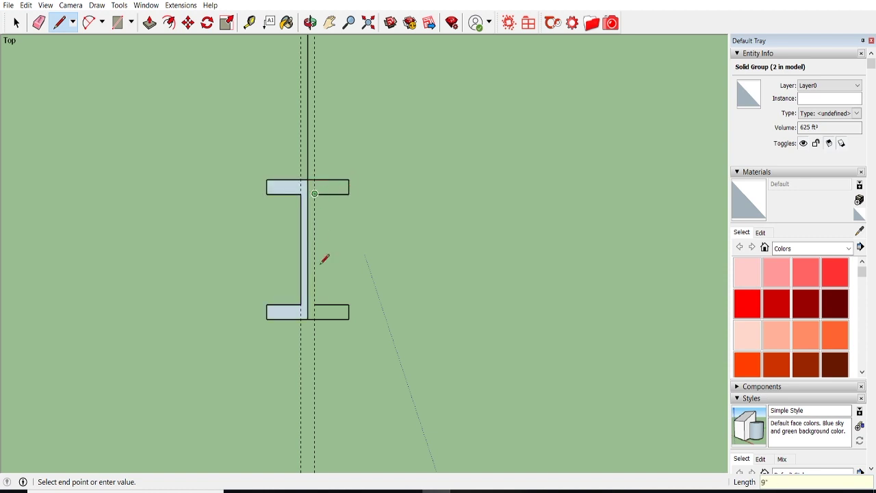
left_click(315, 304)
Erase the construction guides, select the whole profile and bring up its context menu.
key("e")
left_click_drag(313, 136, 309, 199)
scroll(323, 228, "down", 1)
scroll(324, 228, "down", 2)
key("space")
key("ctrl+a")
right_click(291, 218)
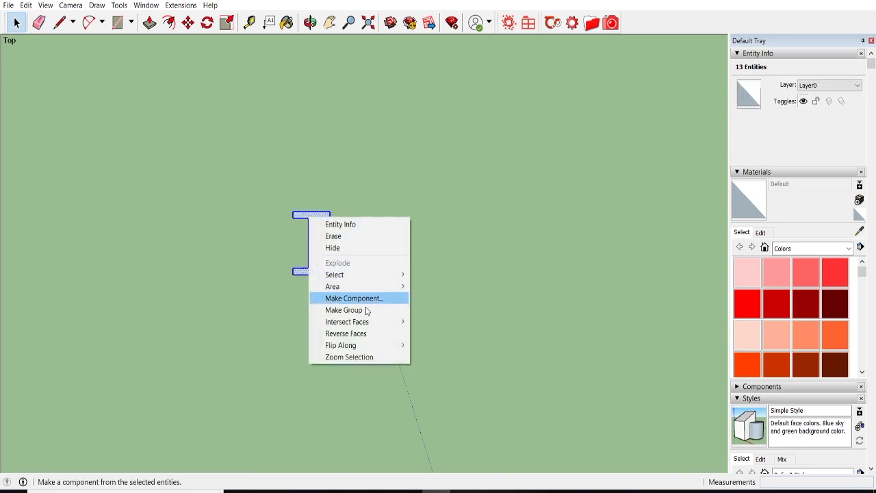
Group the I-beam profile and push/pull its face 50' into a solid beam.
left_click(366, 309)
key("Return")
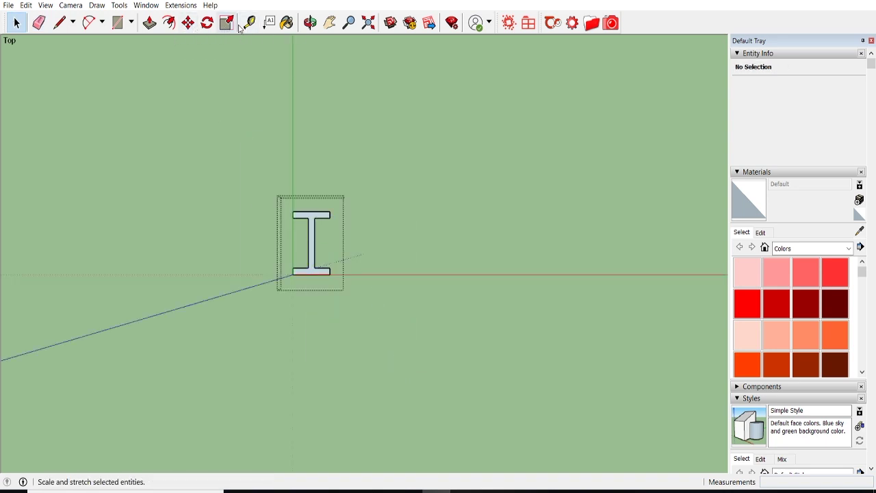
left_click(149, 23)
left_click(311, 226)
scroll(279, 197, "down", 2)
scroll(260, 184, "down", 1)
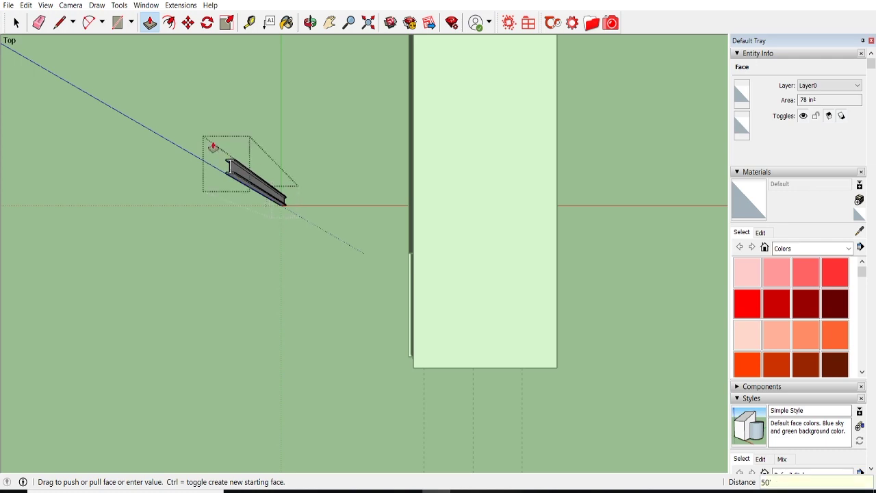
key("Return")
Select the beam group and rotate it 90 degrees about its end so it lies flat.
left_click(17, 23)
left_click(219, 180)
mouse_move(219, 179)
middle_mouse_down()
mouse_move(146, 45)
mouse_move(301, 157)
middle_mouse_up()
left_click(322, 158)
left_click(70, 5)
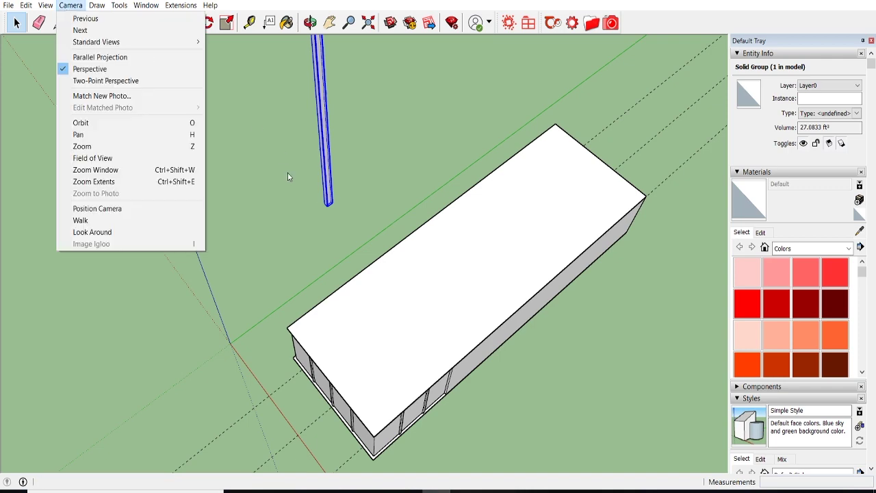
left_click(207, 23)
scroll(319, 127, "up", 4)
left_click(319, 127)
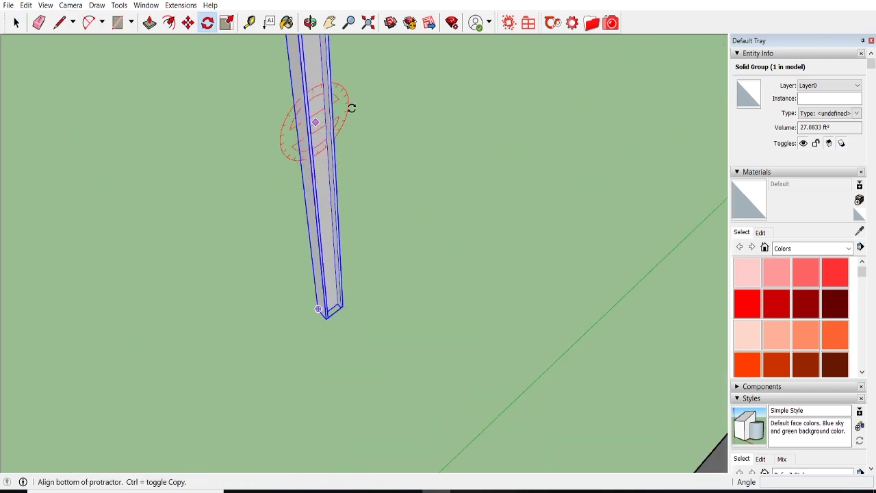
left_click(350, 107)
left_click(386, 71)
Switch to the Bottom standard view and zoom in on the beam.
left_click(70, 5)
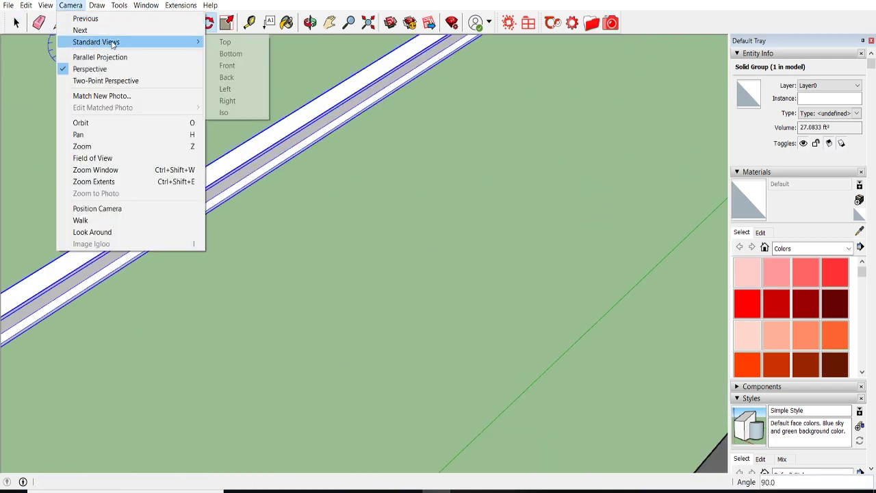
left_click(233, 69)
scroll(521, 225, "up", 3)
scroll(521, 224, "up", 3)
scroll(497, 221, "up", 1)
Move the beam beneath the box, snapping its end against the box's edge.
key("m")
left_click(455, 268)
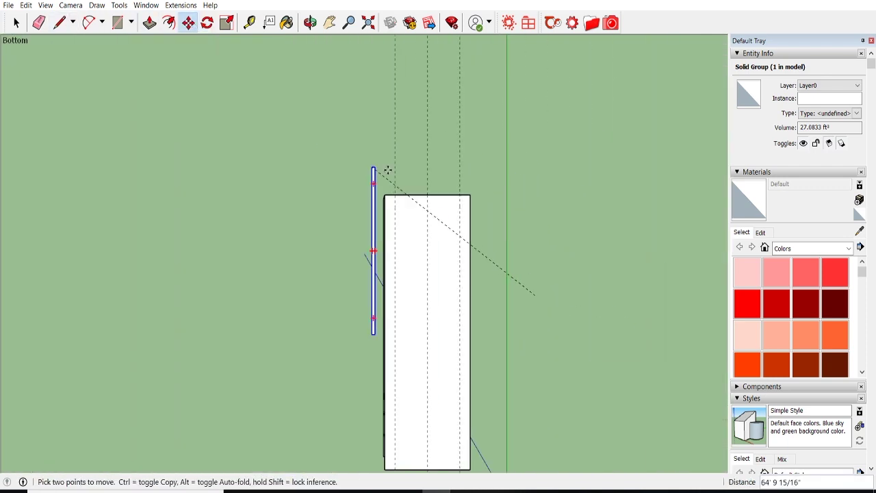
left_click(391, 171)
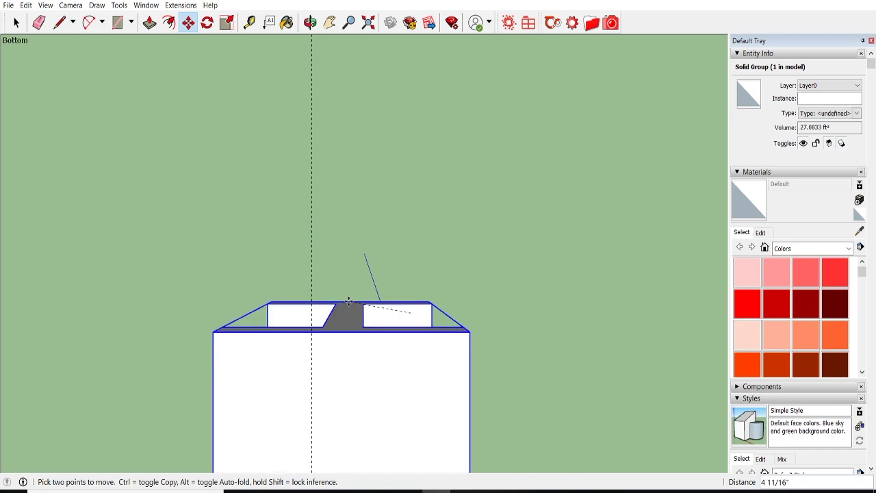
scroll(417, 308, "up", 3)
scroll(307, 240, "up", 3)
mouse_move(249, 209)
middle_mouse_down()
mouse_move(493, 151)
mouse_move(190, 163)
middle_mouse_up()
left_click(158, 165)
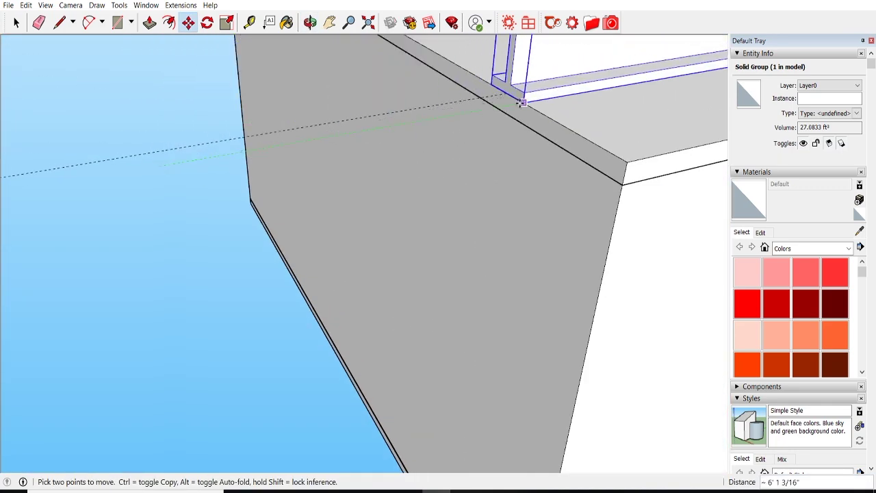
left_click(297, 165)
middle_click_drag(297, 165, 73, 152)
Switch to the Bottom view to see the beam under the box.
left_click(70, 5)
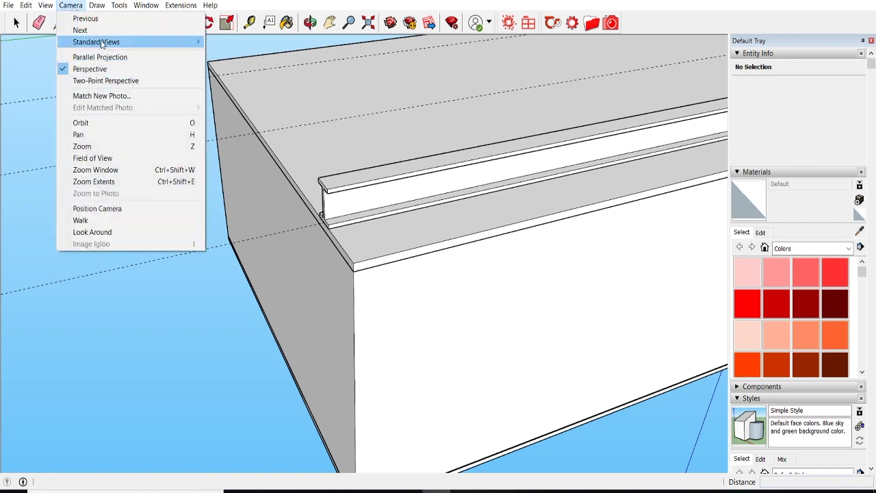
left_click(250, 58)
scroll(252, 198, "up", 3)
scroll(295, 129, "down", 4)
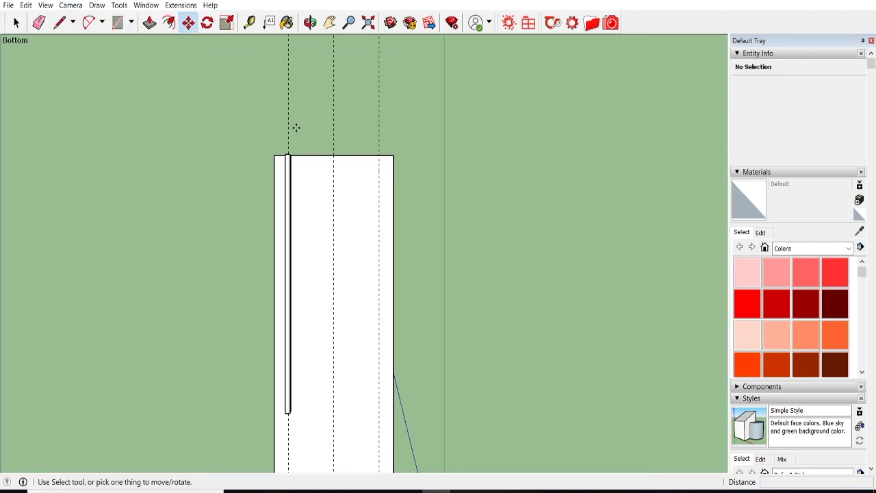
scroll(300, 124, "up", 1)
key("space")
scroll(287, 112, "up", 3)
scroll(316, 92, "down", 2)
scroll(317, 96, "down", 2)
Select the thin support beam and scale its bottom wider.
left_click(318, 98)
left_click(119, 5)
left_click(141, 81)
scroll(283, 354, "up", 4)
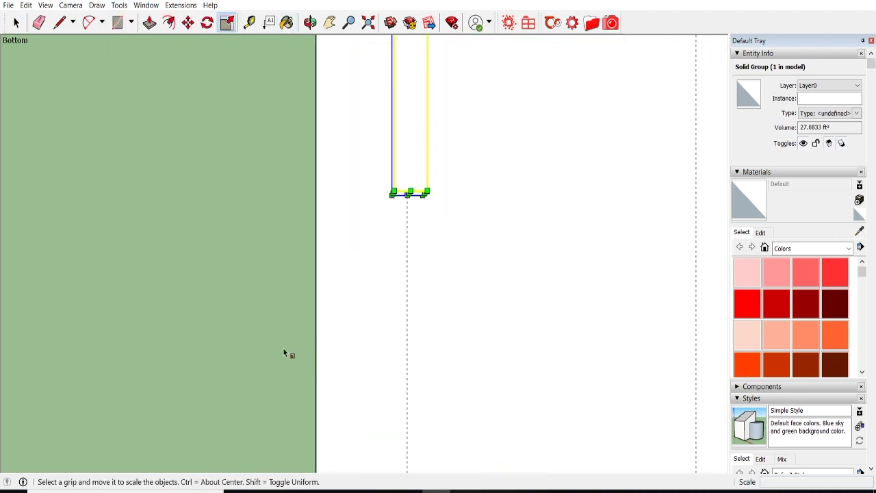
scroll(397, 243, "up", 1)
scroll(442, 145, "up", 3)
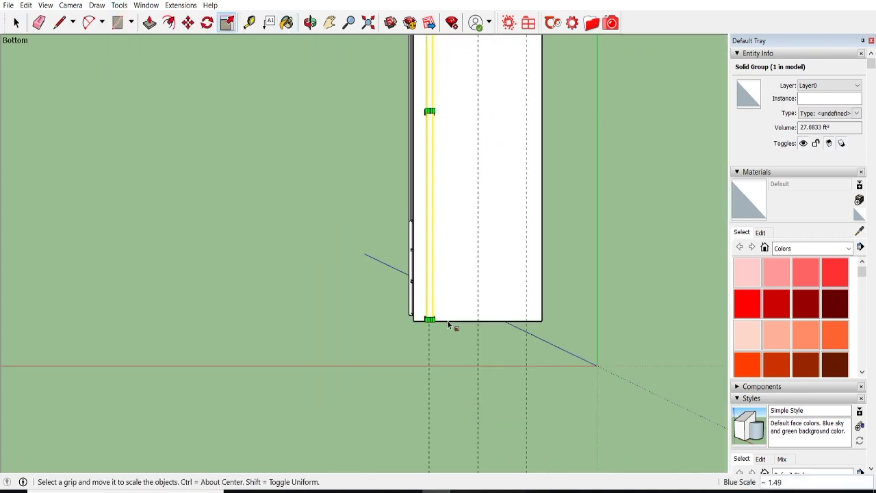
scroll(428, 317, "down", 3)
scroll(416, 336, "up", 3)
left_click_drag(424, 226, 303, 287)
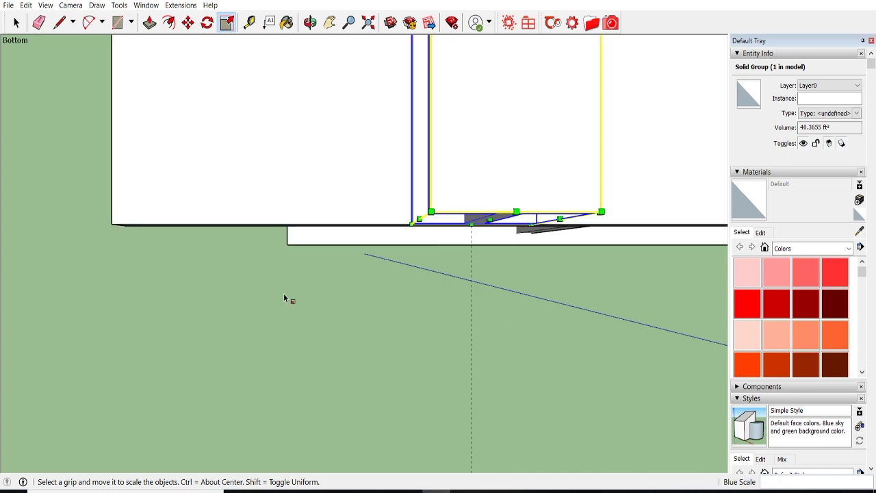
Paste beam copies in place, space them along the underside, and select the dashed guides.
left_click(26, 5)
left_click(70, 82)
key("m")
scroll(205, 235, "down", 2)
left_click(199, 278)
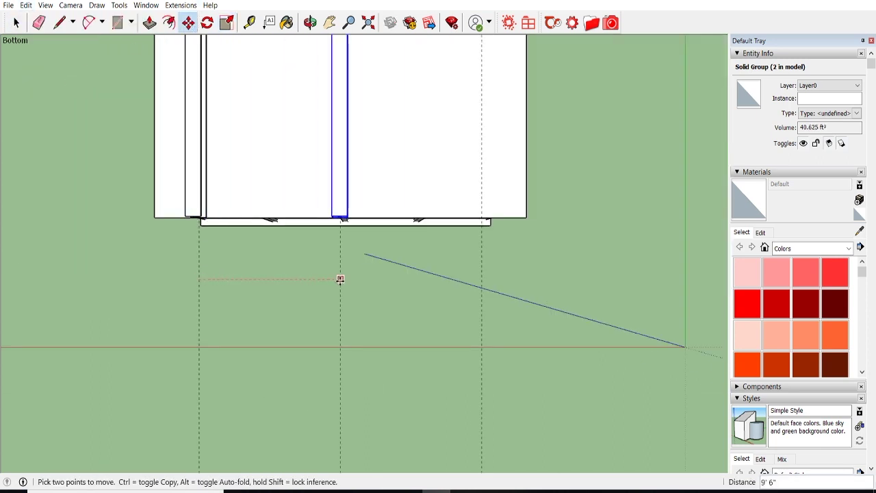
left_click(28, 6)
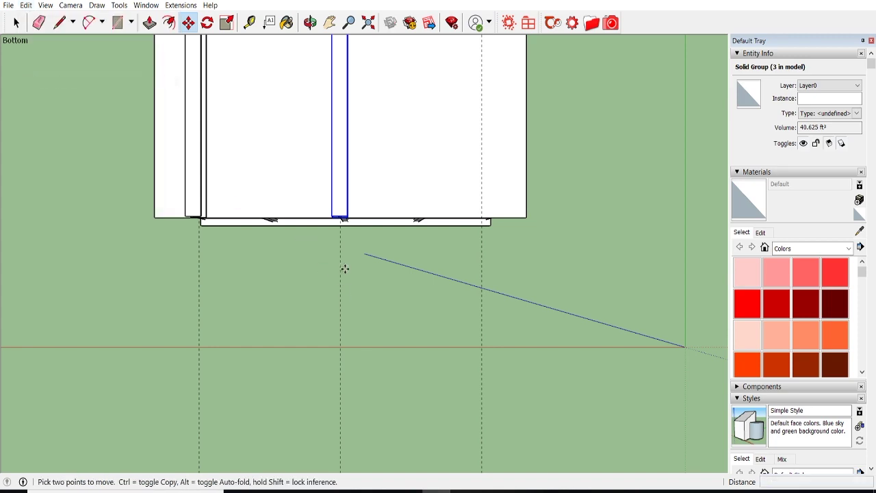
mouse_move(479, 266)
middle_mouse_down()
mouse_move(221, 232)
mouse_move(600, 333)
mouse_move(284, 299)
mouse_move(241, 346)
mouse_move(489, 367)
mouse_move(420, 371)
middle_mouse_up()
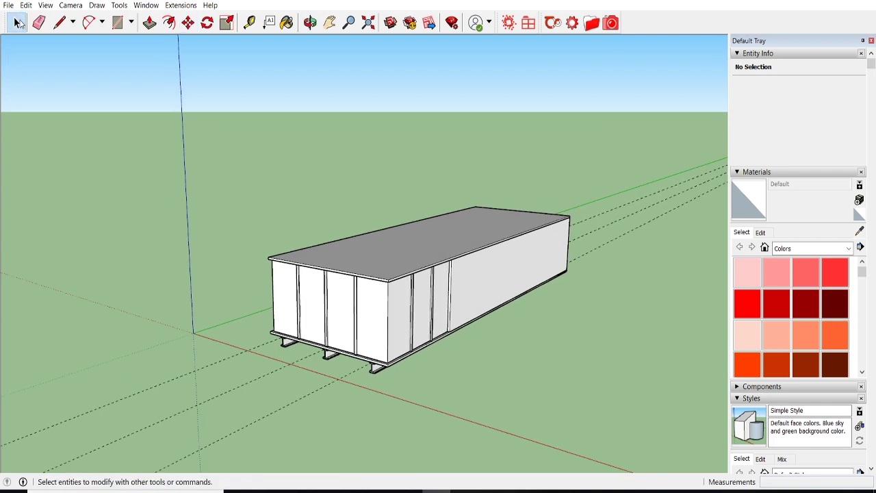
left_click_drag(245, 431, 154, 347)
Delete the dashed guides and save the model as 'rect home' in Desktop > SketchUp.
key("Delete")
left_click(8, 5)
left_click(37, 59)
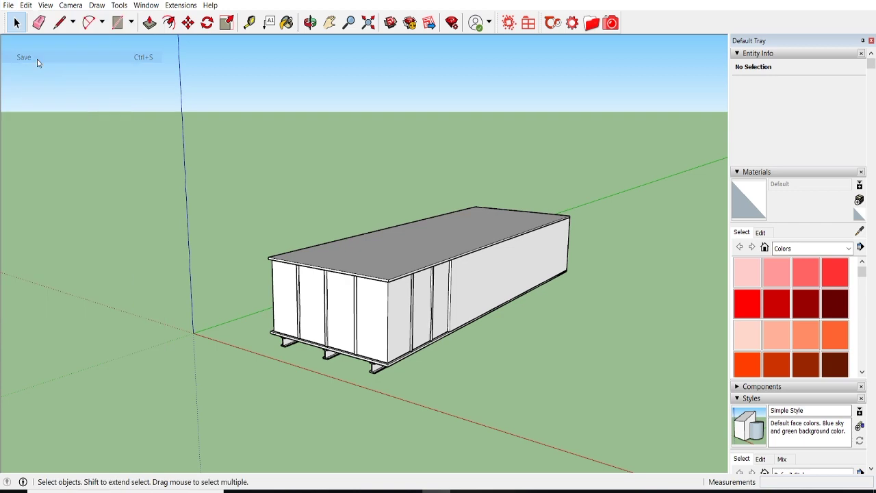
left_click(260, 192)
double_click(327, 423)
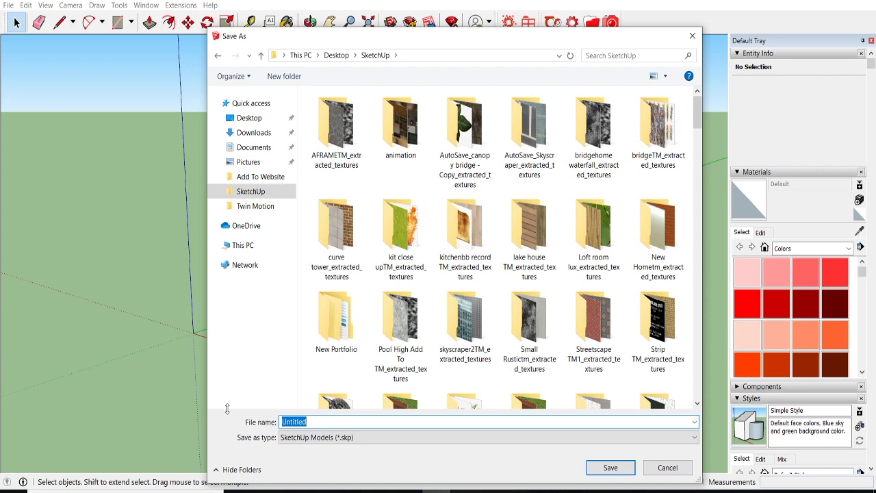
type("rect home")
left_click(620, 467)
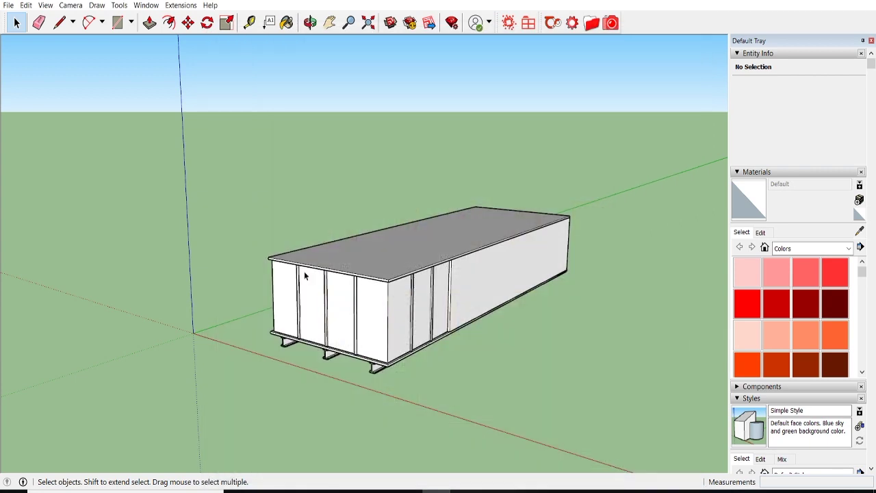
scroll(393, 250, "down", 2)
Select all the box geometry, make it a group, and raise it slightly.
left_click(371, 261)
left_click_drag(231, 156, 587, 387)
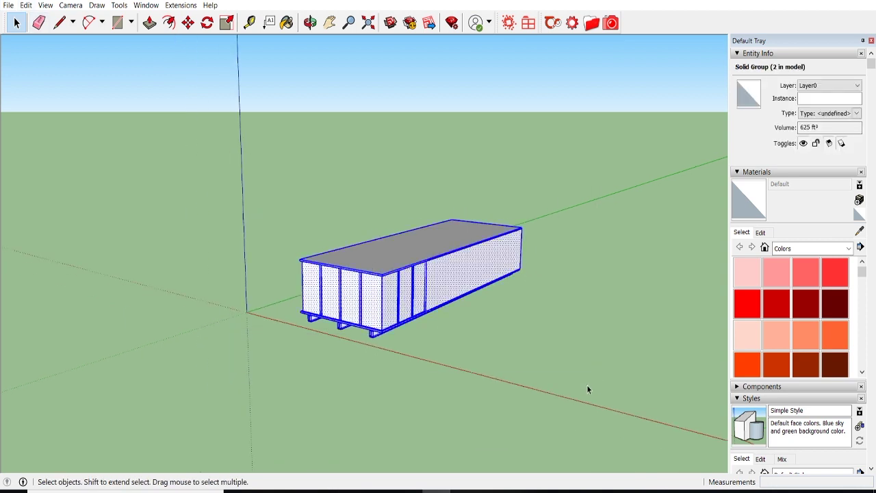
right_click(451, 265)
left_click(485, 369)
scroll(411, 328, "down", 3)
left_click(189, 23)
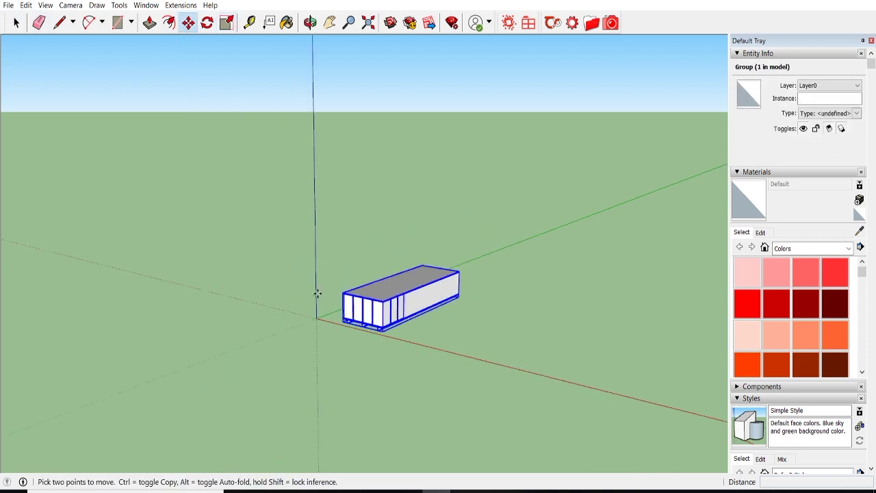
left_click(318, 205)
key("space")
Unhide all hidden geometry to reveal the cliff around the container.
left_click(214, 125)
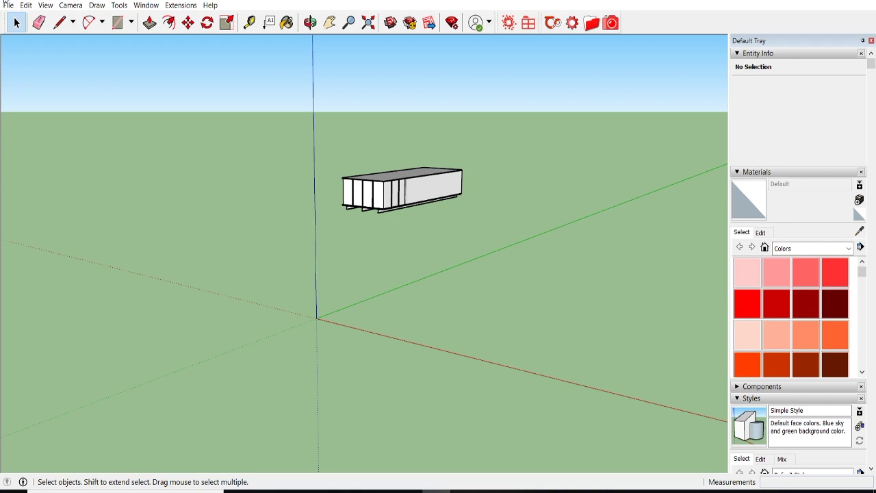
left_click(26, 6)
left_click(199, 204)
left_click(26, 5)
left_click(207, 181)
scroll(371, 187, "up", 5)
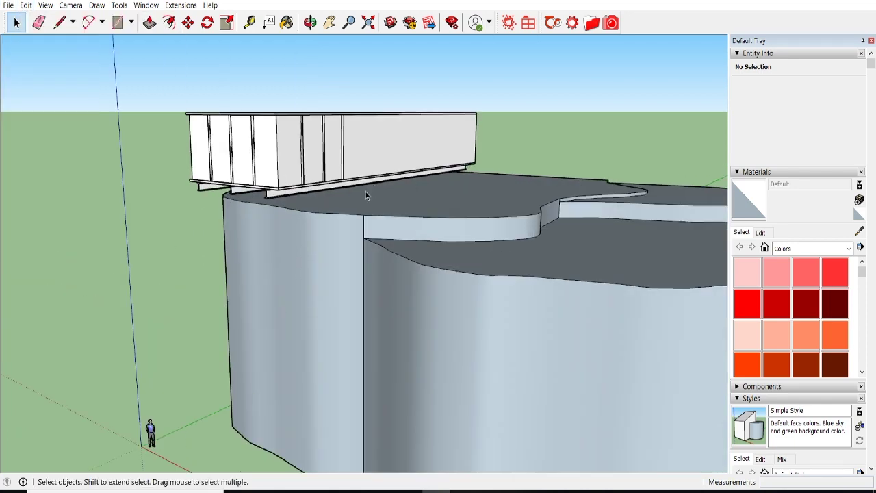
scroll(290, 197, "up", 3)
mouse_move(290, 197)
middle_mouse_down()
mouse_move(220, 188)
mouse_move(243, 212)
mouse_move(221, 244)
mouse_move(233, 222)
mouse_move(226, 205)
middle_mouse_up()
Save the current view as Scene 1.
left_click(70, 6)
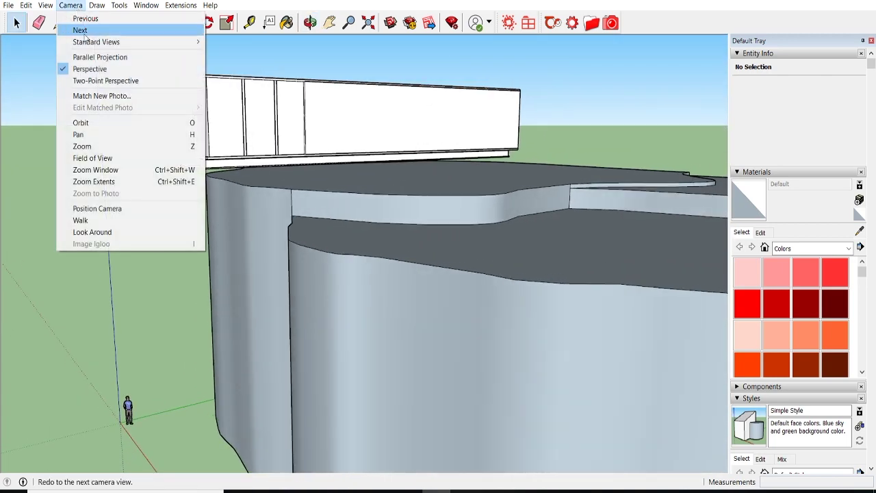
left_click(169, 189)
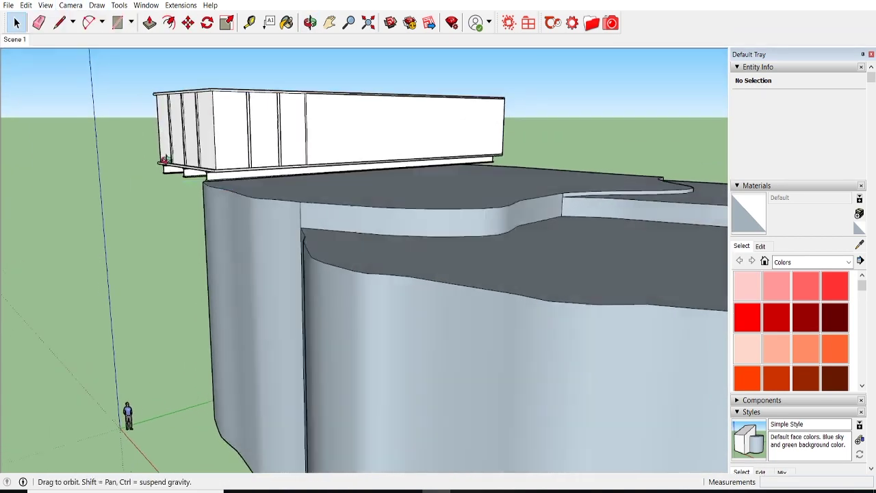
scroll(193, 229, "up", 3)
scroll(192, 228, "up", 2)
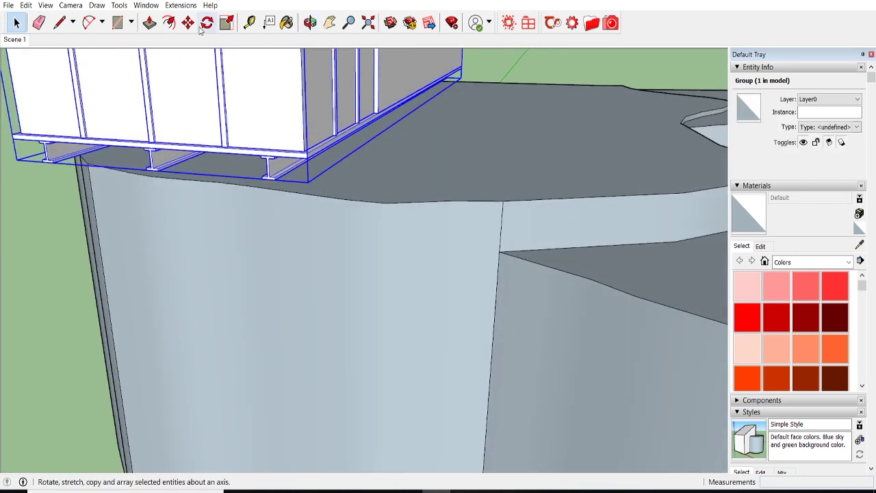
Move the container group onto the cliff top from its beam corner.
key("m")
left_click(232, 152)
scroll(302, 182, "up", 2)
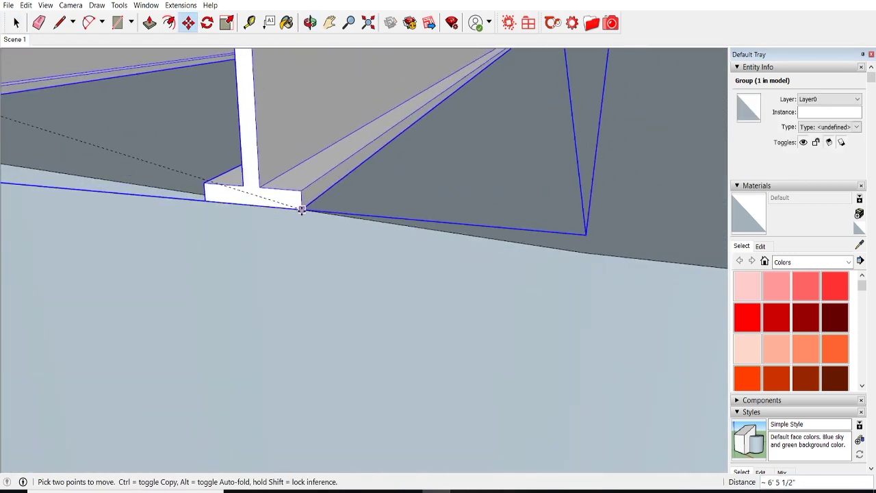
scroll(301, 181, "down", 3)
mouse_move(301, 181)
middle_mouse_down()
mouse_move(336, 253)
mouse_move(271, 239)
middle_mouse_up()
left_click(118, 9)
left_click(134, 78)
middle_click_drag(514, 219, 113, 13)
Rotate the container about its beam to line up with the cliff edge.
left_click(207, 23)
scroll(438, 175, "up", 5)
left_click(457, 179)
middle_click_drag(457, 179, 448, 202)
left_click(447, 201)
left_click(374, 315)
mouse_move(374, 314)
middle_mouse_down()
mouse_move(333, 377)
mouse_move(326, 296)
middle_mouse_up()
scroll(333, 377, "down", 5)
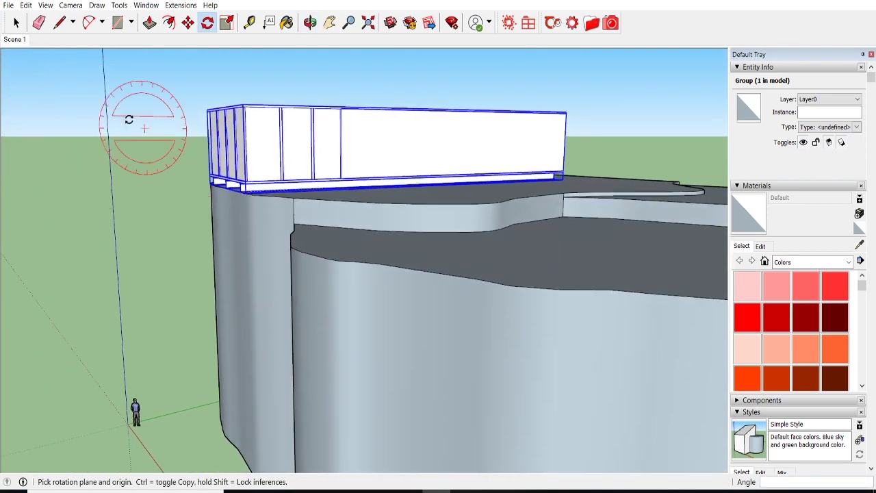
Pan along the container to check its placement on the cliff.
left_click(329, 23)
scroll(168, 134, "up", 4)
left_click_drag(210, 170, 272, 178)
scroll(323, 172, "down", 2)
scroll(303, 186, "down", 1)
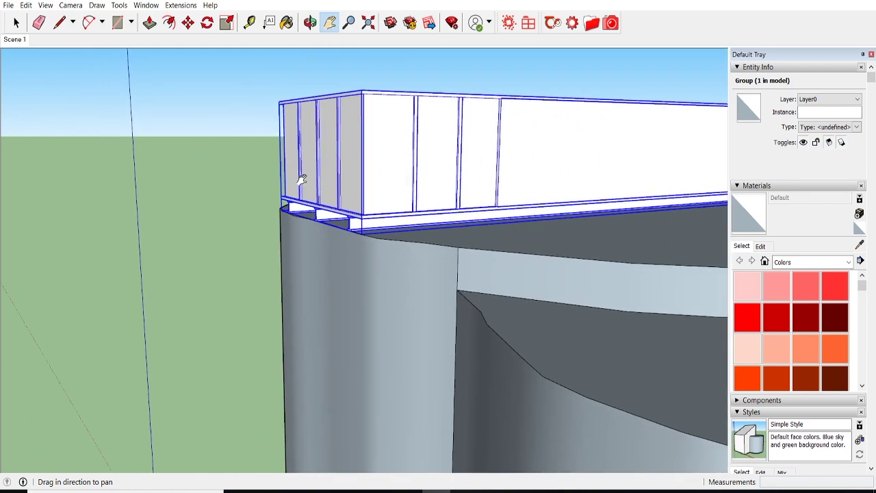
left_click(71, 5)
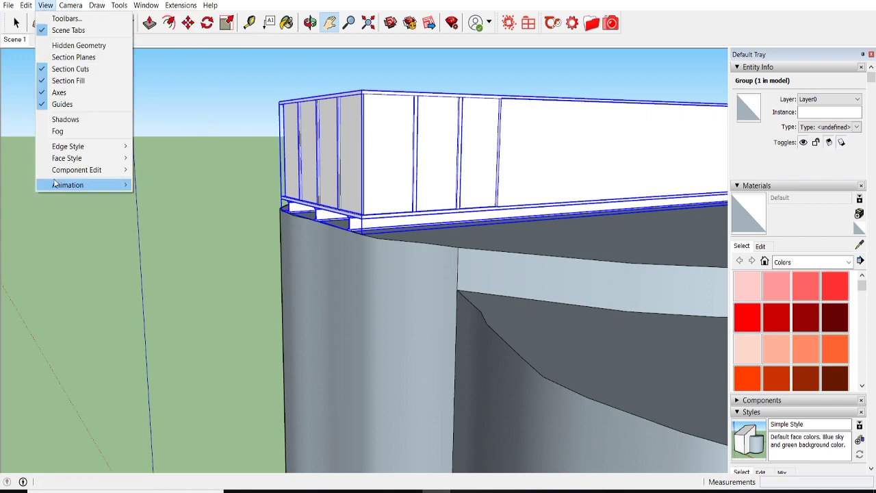
Add Scene 2 and select the cliff model and the person figure.
left_click(164, 185)
left_click(14, 39)
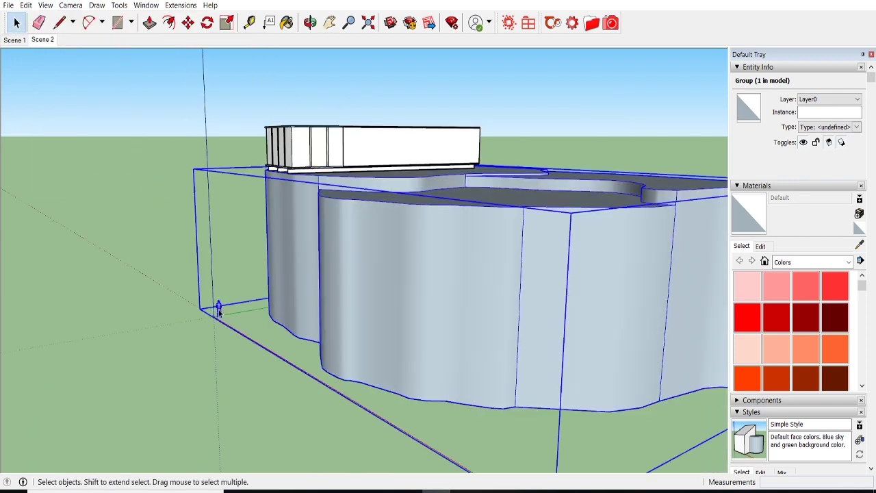
left_click(219, 308)
left_click(149, 269)
In Top view, draw a rectangular face, then return to the Scene 2 view.
left_click(70, 6)
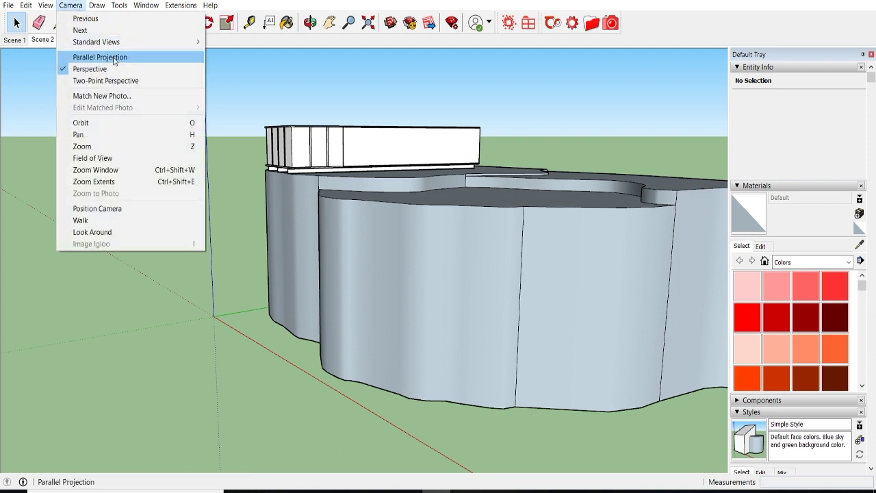
left_click(220, 43)
scroll(438, 276, "down", 3)
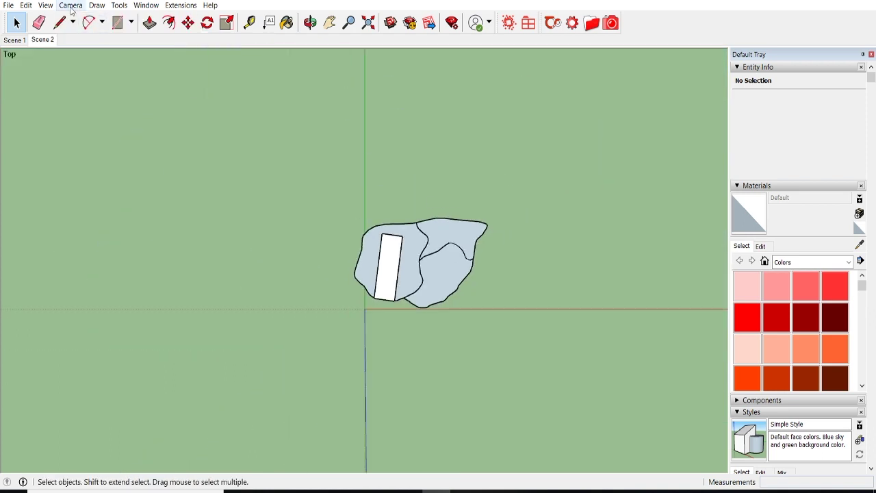
scroll(181, 132, "down", 5)
left_click(56, 92)
key("Escape")
scroll(497, 315, "down", 2)
left_click(158, 75)
left_click(539, 398)
left_click(43, 40)
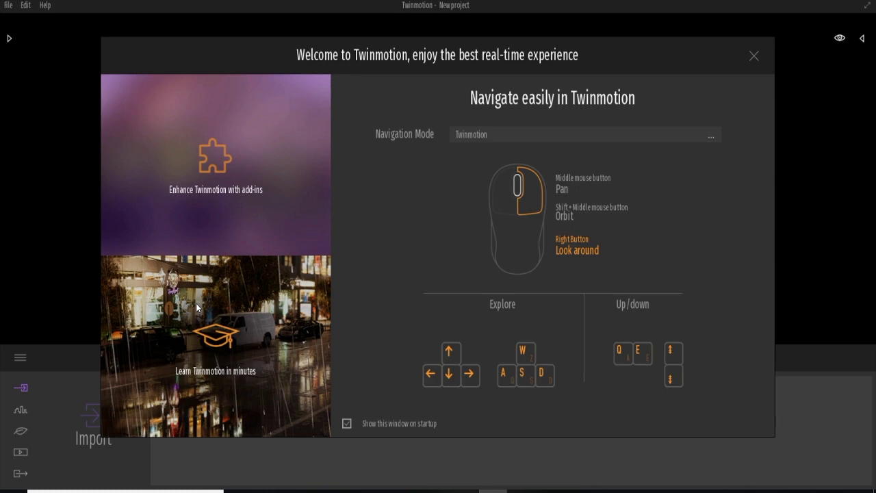
Close the welcome window and pick rect home test2.skp from the Desktop SketchUp folder.
left_click(754, 56)
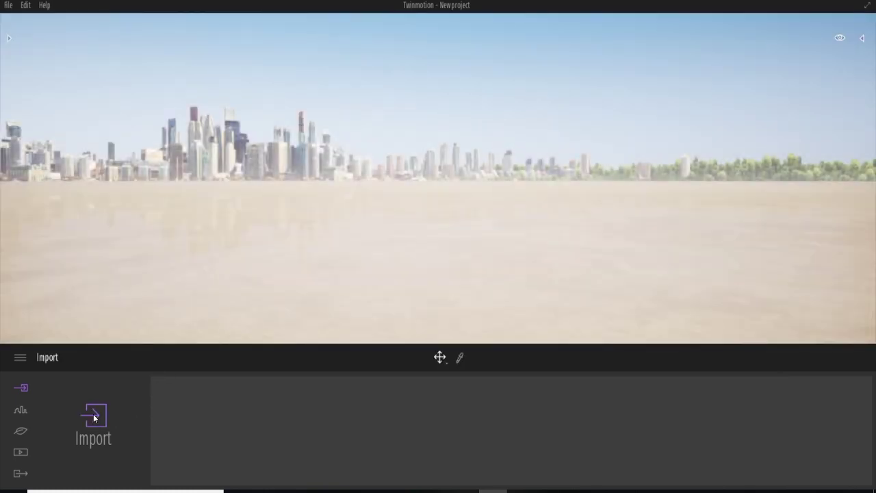
left_click(94, 415)
left_click(455, 213)
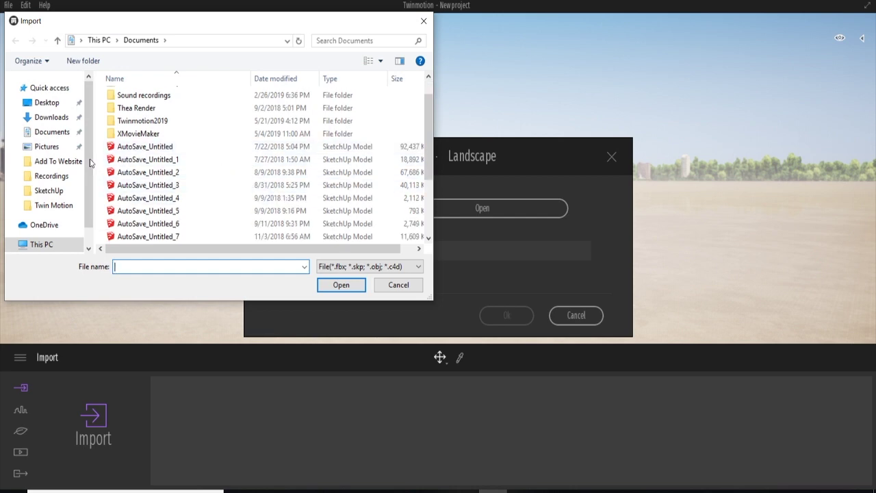
left_click(49, 190)
scroll(215, 190, "down", 5)
scroll(214, 190, "down", 5)
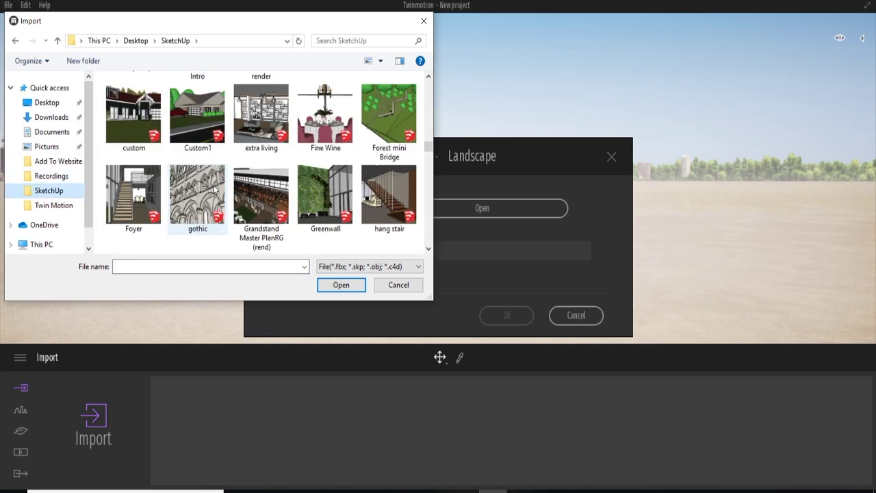
scroll(214, 190, "down", 5)
scroll(214, 190, "down", 1)
left_click(205, 217)
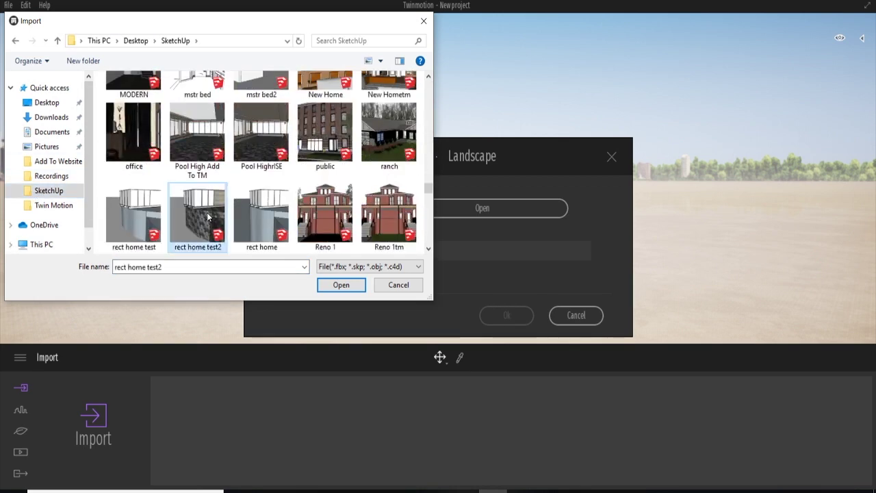
left_click(339, 284)
Import the model with Collapse set to Keep hierarchy.
left_click(345, 253)
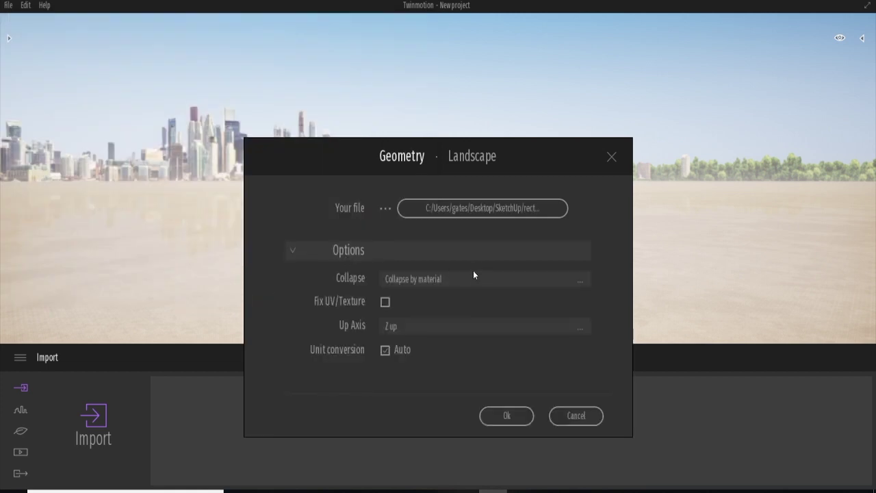
left_click(442, 277)
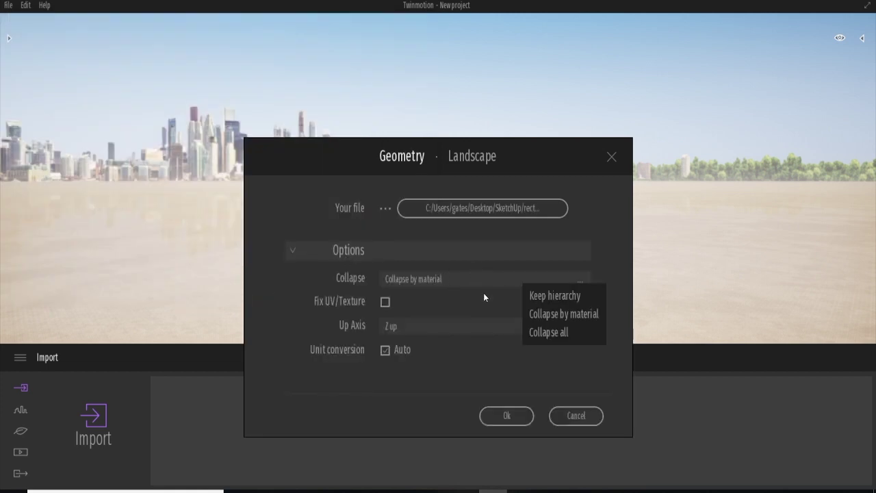
left_click(550, 296)
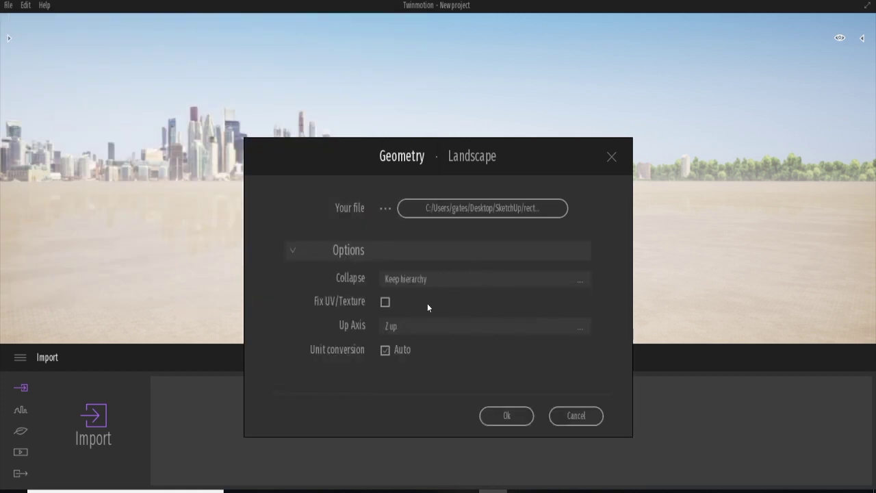
left_click(504, 416)
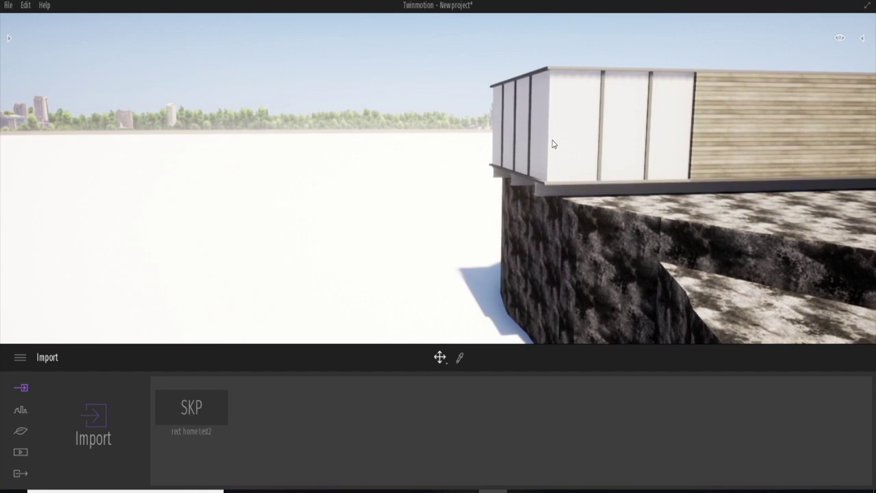
Set the Urban context background picture to None, removing the city skyline.
left_click(21, 409)
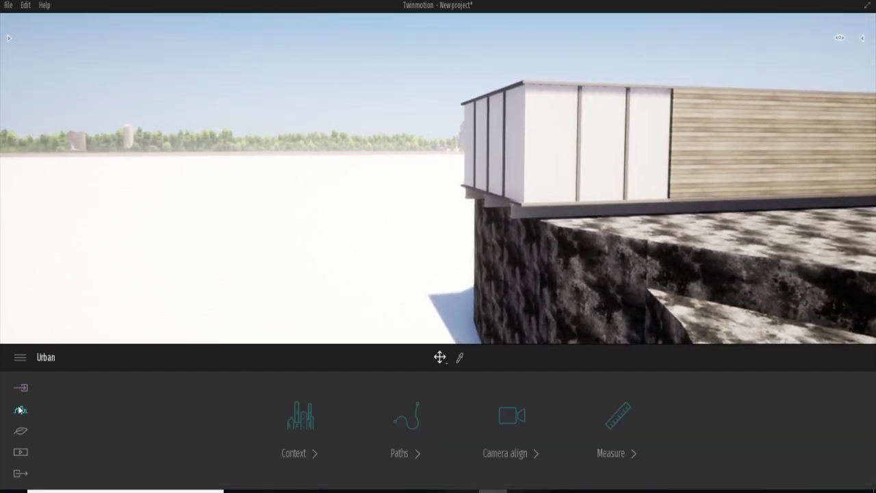
left_click(302, 431)
left_click(401, 431)
left_click(417, 422)
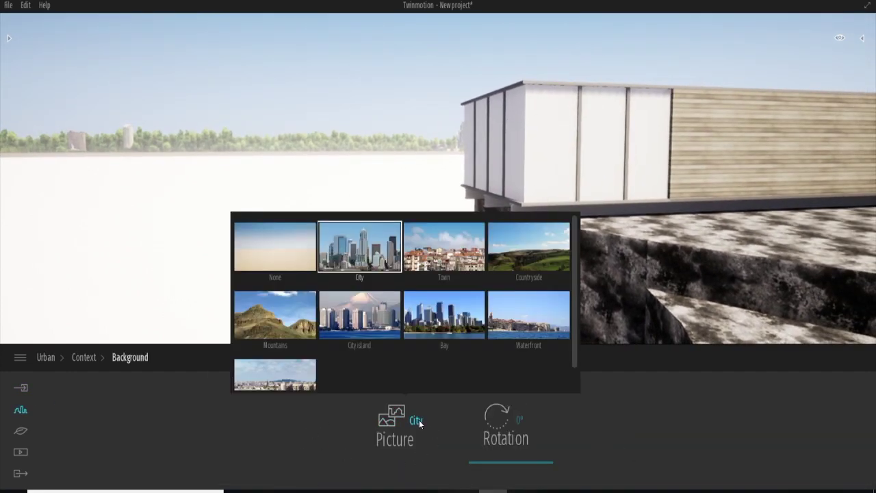
left_click(270, 247)
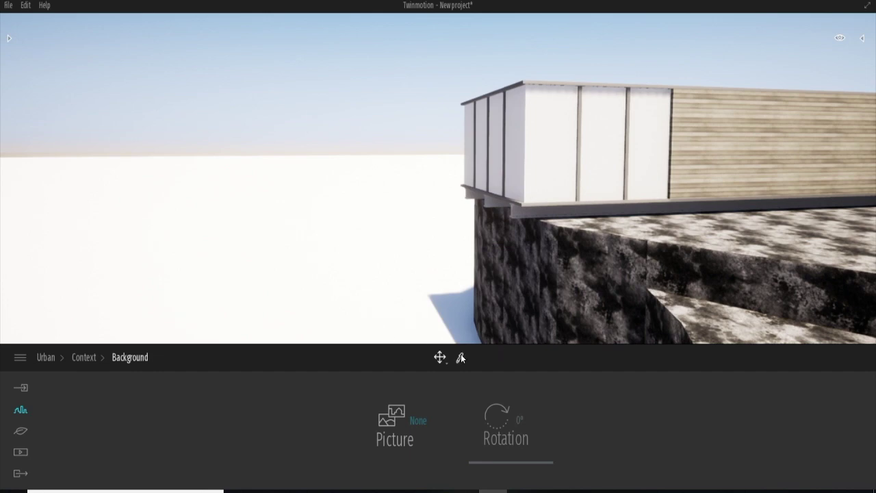
Eyedrop the wall's wood board material and trial Brass on it, then take Brass off.
left_click(743, 111)
left_click(130, 102)
mouse_move(135, 107)
left_mouse_down()
mouse_move(723, 139)
mouse_move(652, 136)
mouse_move(645, 228)
left_mouse_up()
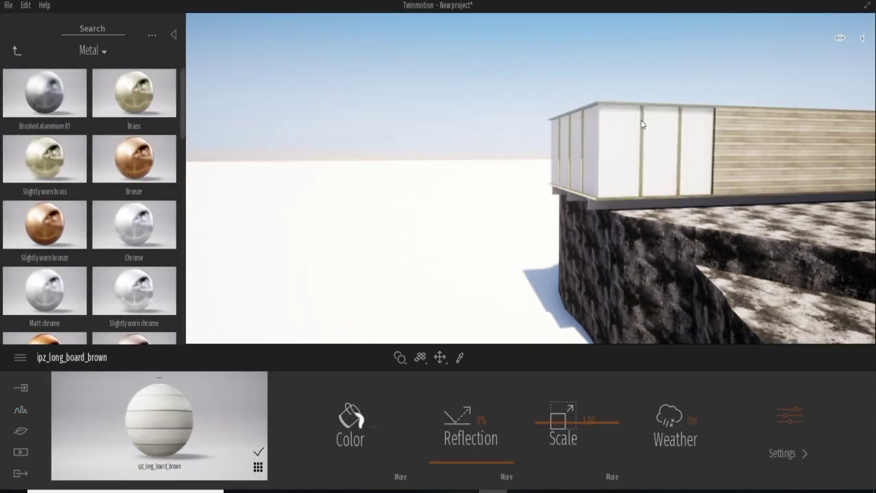
left_click_drag(735, 302, 639, 86)
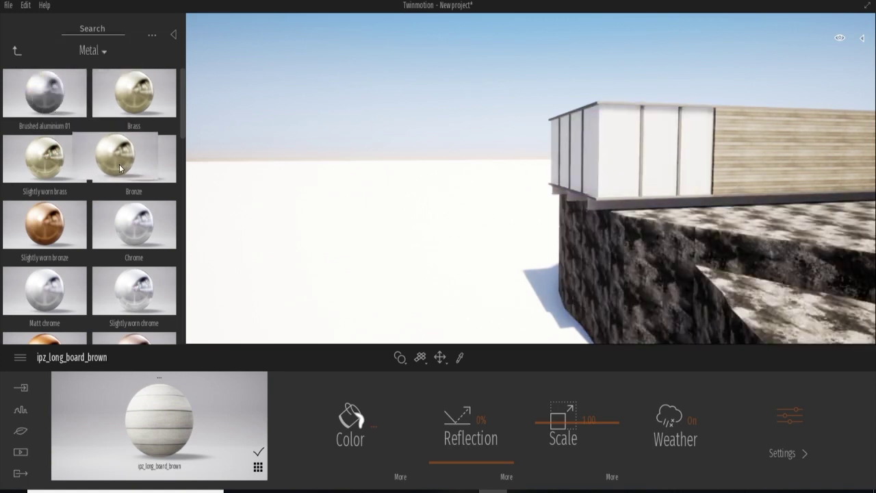
left_click(20, 54)
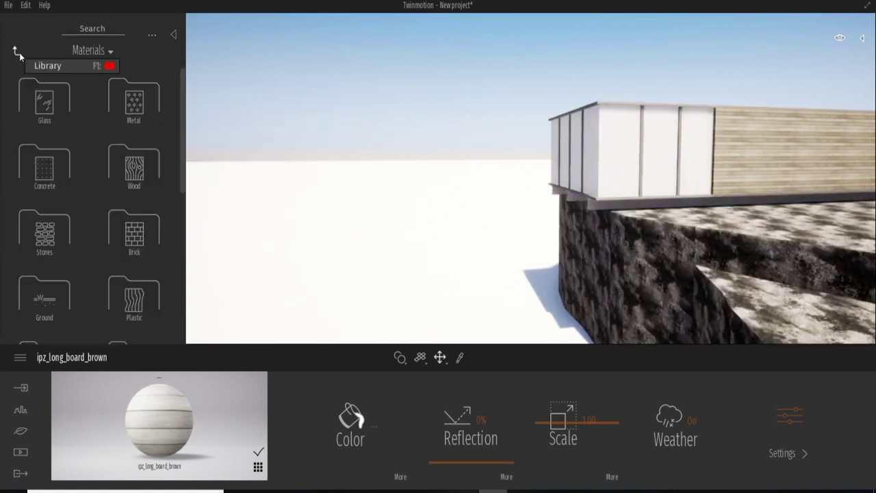
left_click_drag(464, 132, 420, 92)
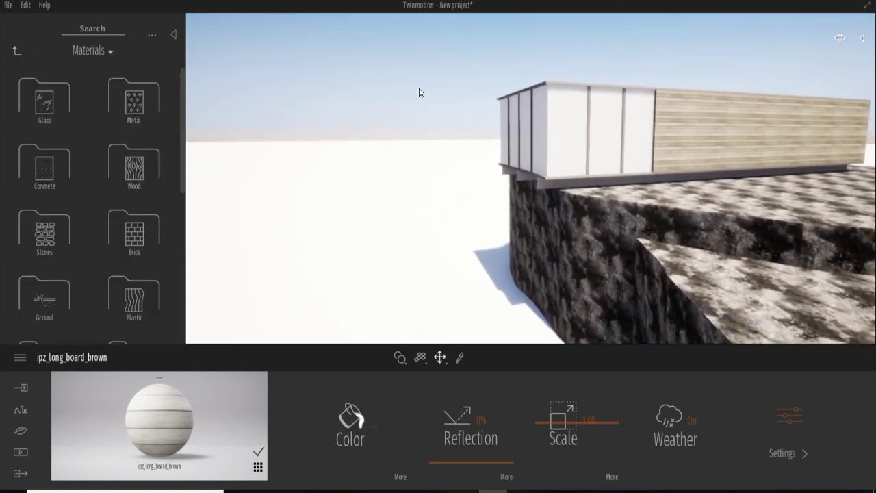
left_click_drag(768, 113, 647, 133)
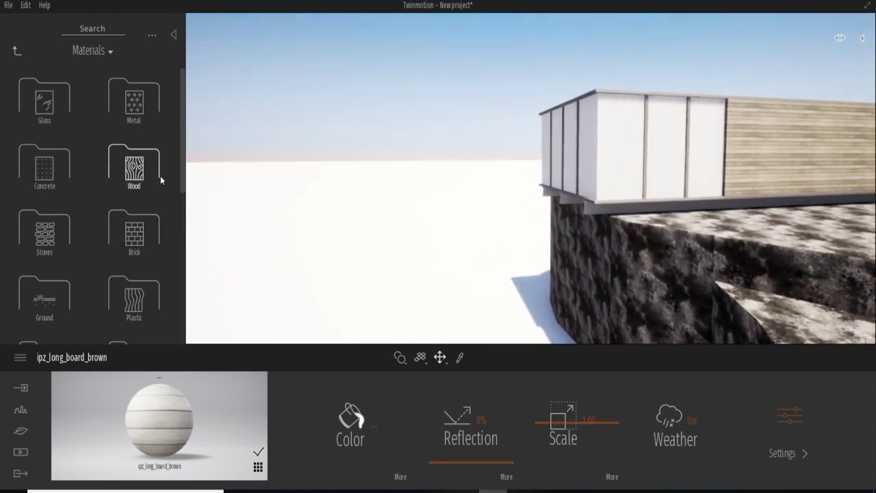
Trial Mult 04 D wood from the Wood library on the wall, then return to Materials.
left_click(133, 166)
scroll(146, 185, "down", 2)
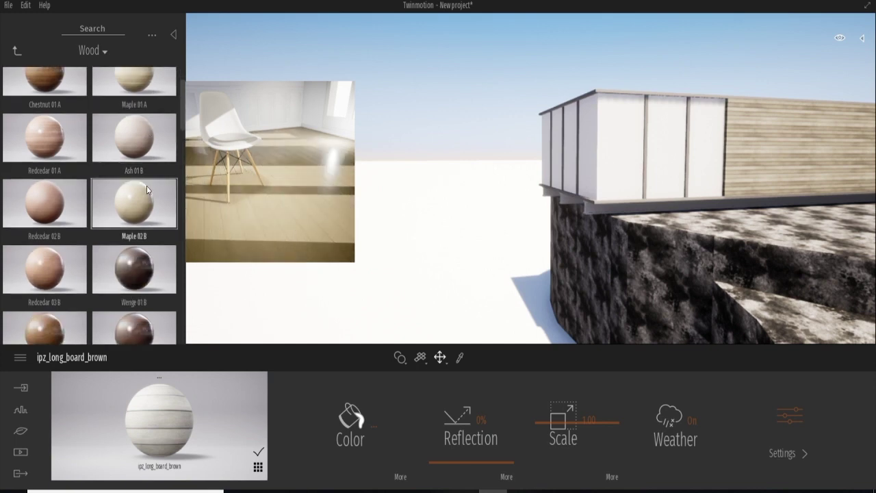
scroll(146, 186, "down", 3)
scroll(146, 186, "down", 2)
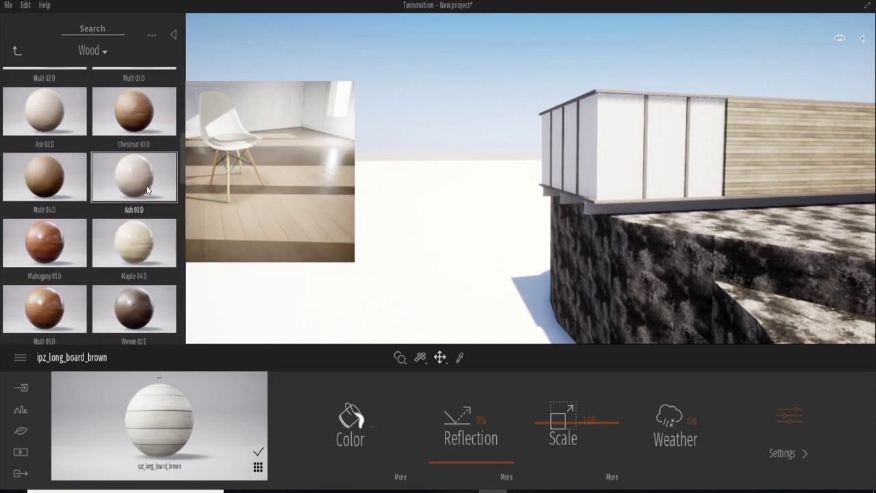
mouse_move(37, 181)
left_mouse_down()
mouse_move(755, 146)
mouse_move(88, 205)
left_mouse_up()
scroll(89, 205, "down", 3)
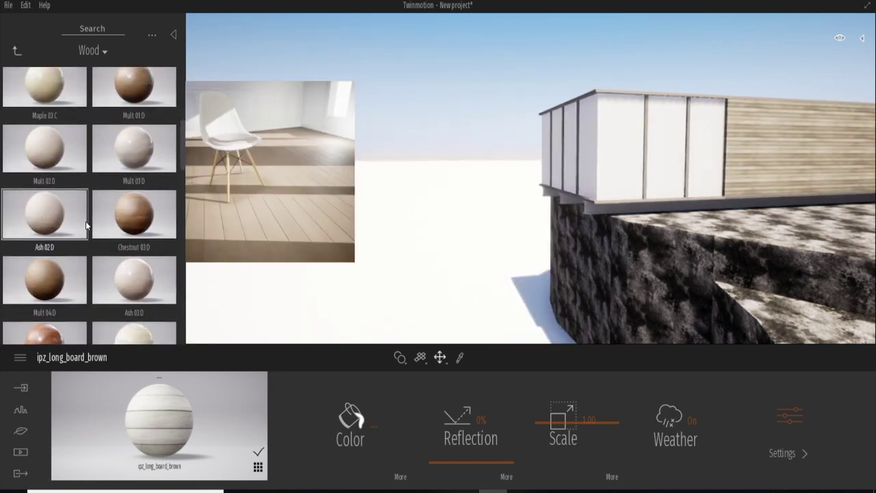
left_click(16, 52)
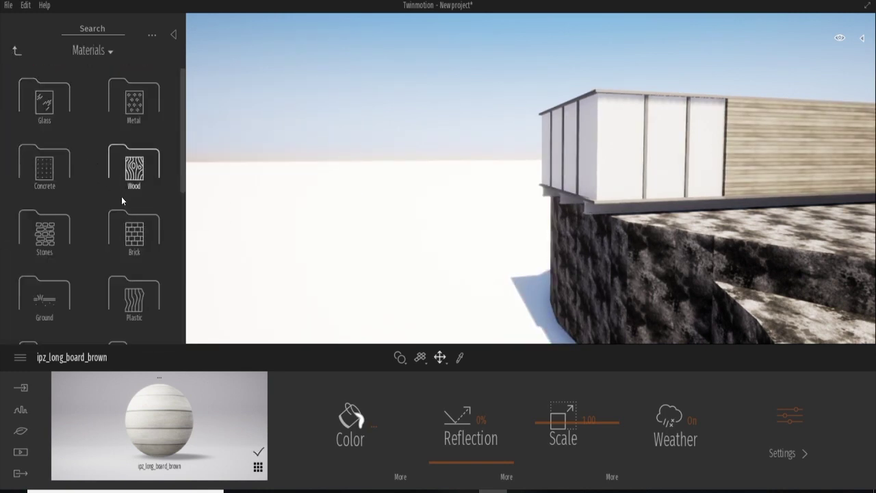
scroll(121, 197, "down", 3)
Clad the wood wall in Plastic siding 01, after undoing two other siding trials.
left_click(131, 236)
mouse_move(134, 132)
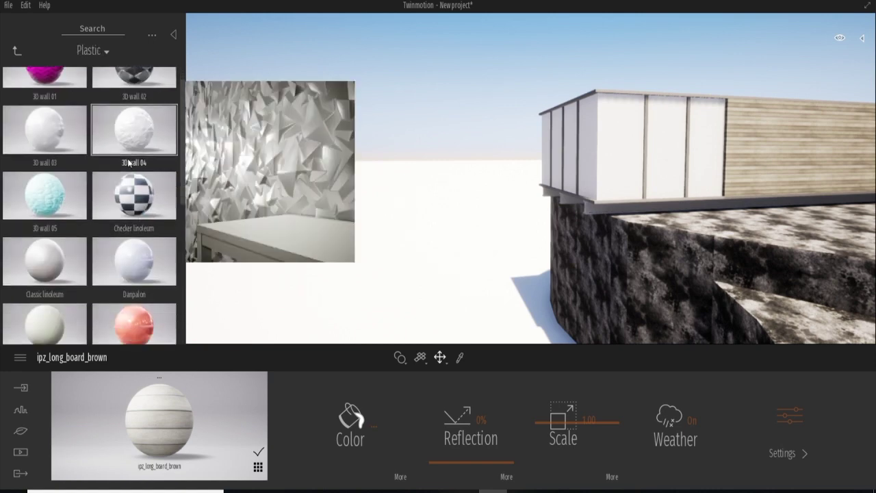
scroll(128, 162, "down", 3)
scroll(131, 251, "down", 1)
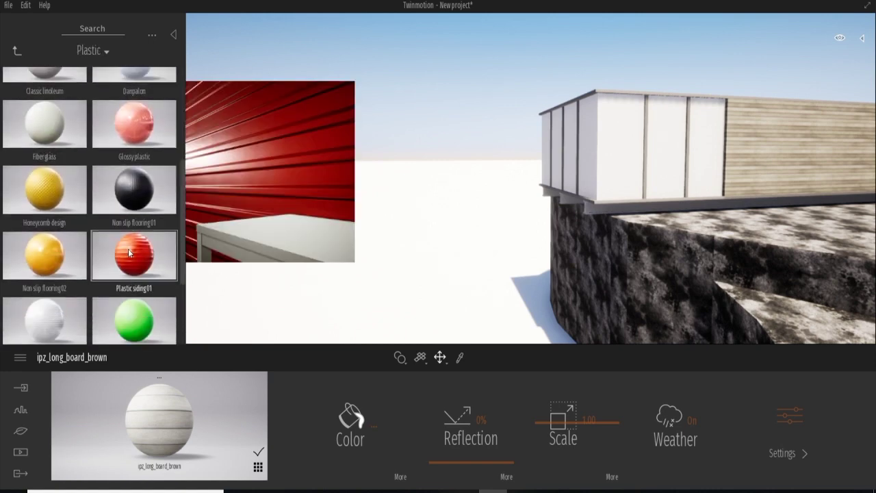
mouse_move(127, 255)
left_mouse_down()
mouse_move(227, 254)
mouse_move(804, 135)
left_mouse_up()
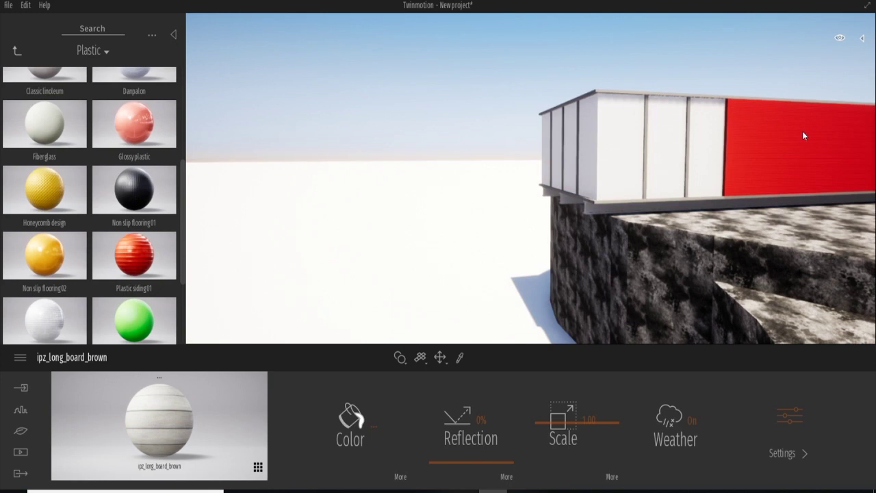
key("ctrl+z")
scroll(134, 255, "down", 1)
left_click_drag(45, 250, 808, 163)
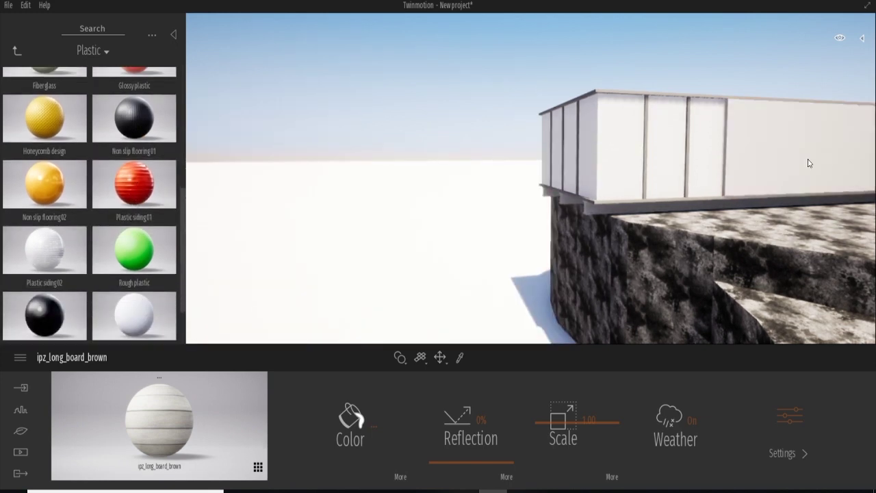
key("ctrl+z")
scroll(68, 239, "down", 1)
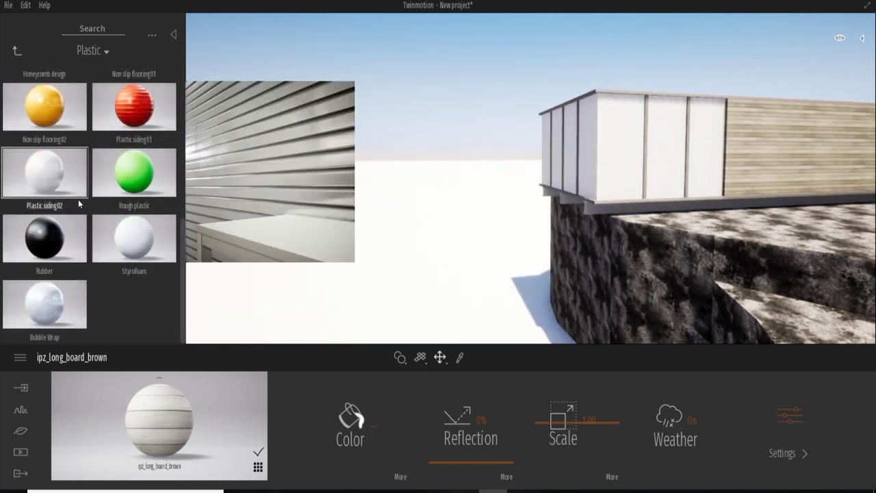
scroll(138, 121, "up", 1)
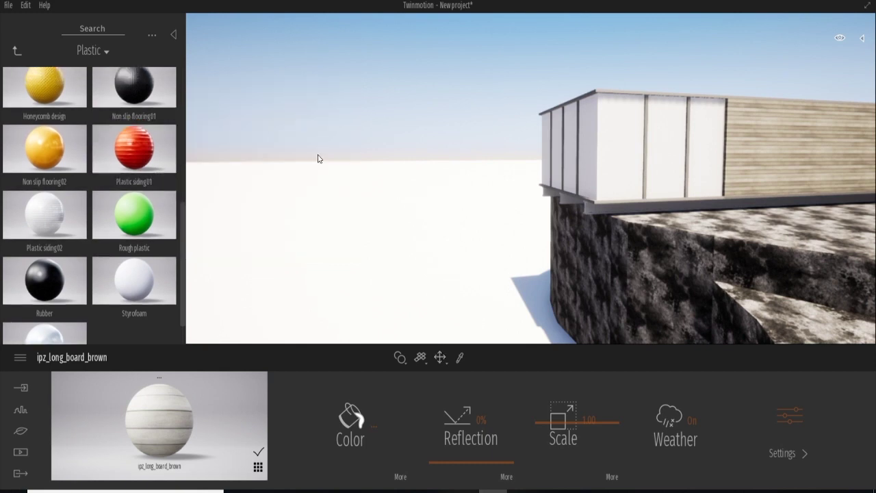
left_click_drag(134, 132, 822, 151)
Recolour the siding to pale beige C4BE93 after discarding a first colour attempt.
left_click(348, 422)
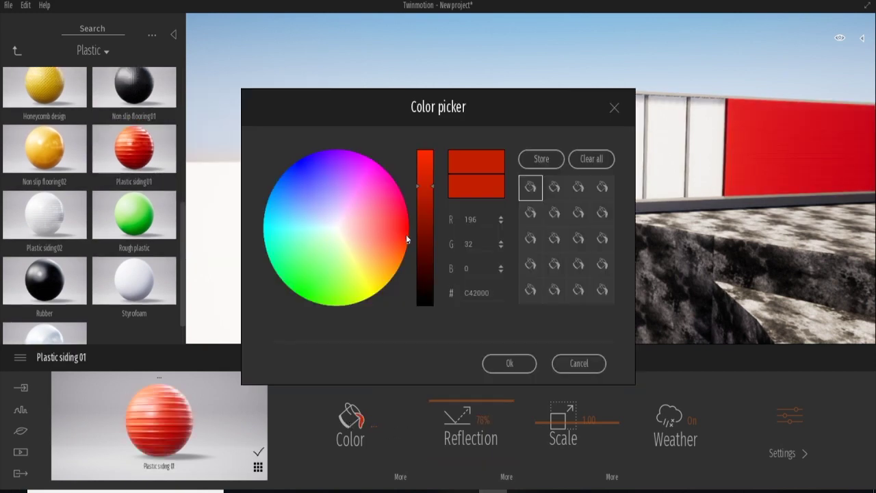
left_click_drag(424, 186, 424, 256)
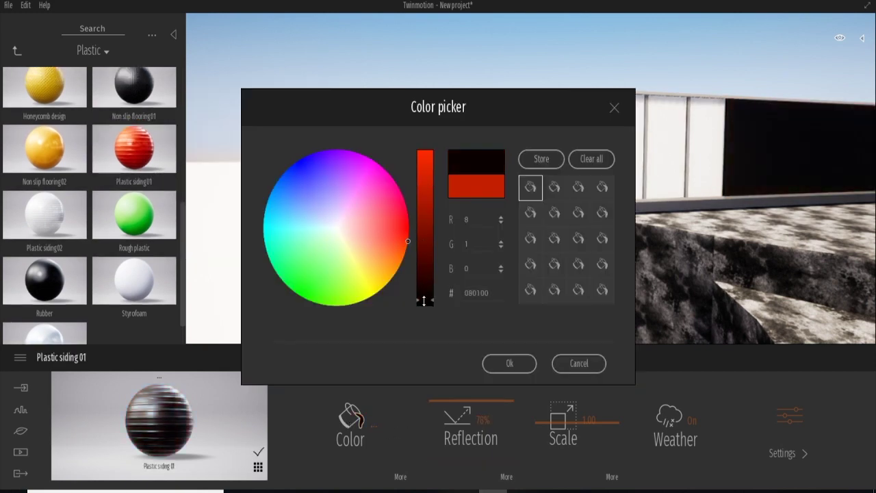
left_click(352, 248)
mouse_move(352, 249)
left_mouse_down()
mouse_move(303, 259)
mouse_move(293, 235)
left_mouse_up()
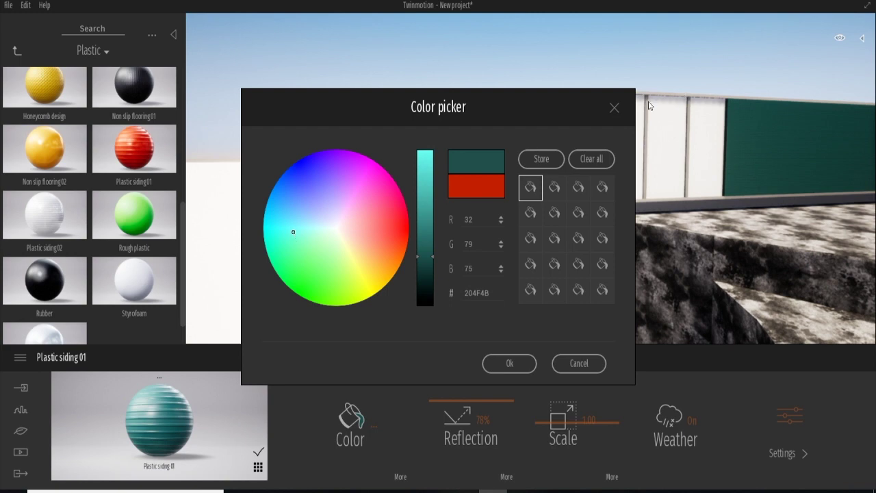
left_click(613, 107)
left_click(364, 424)
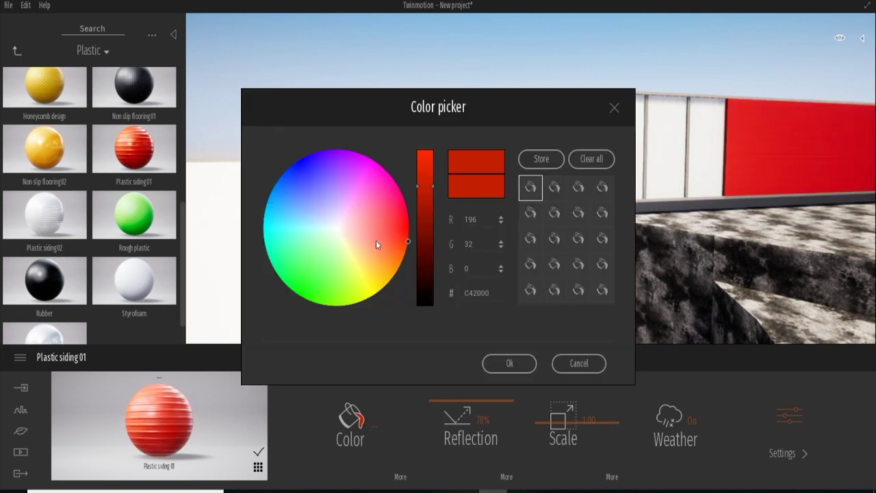
left_click(306, 226)
mouse_move(305, 226)
left_mouse_down()
mouse_move(303, 240)
mouse_move(285, 221)
mouse_move(268, 225)
mouse_move(325, 252)
mouse_move(331, 232)
mouse_move(307, 283)
mouse_move(342, 260)
mouse_move(347, 244)
left_mouse_up()
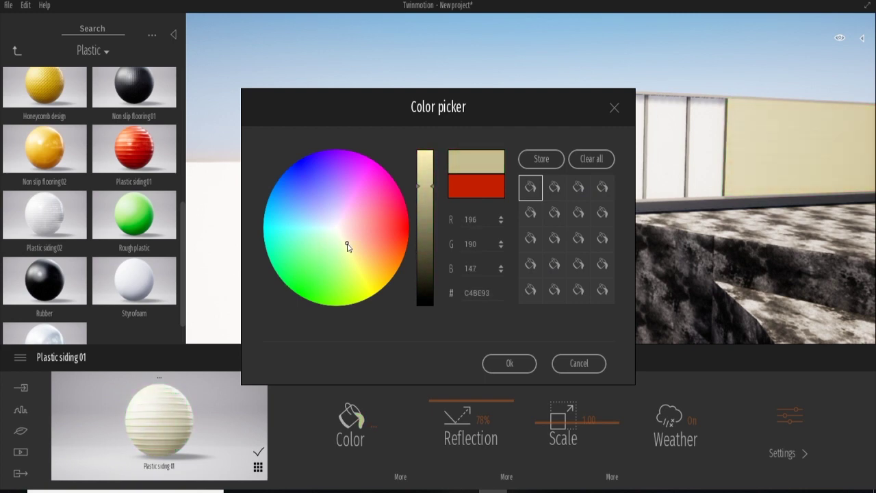
left_click(508, 365)
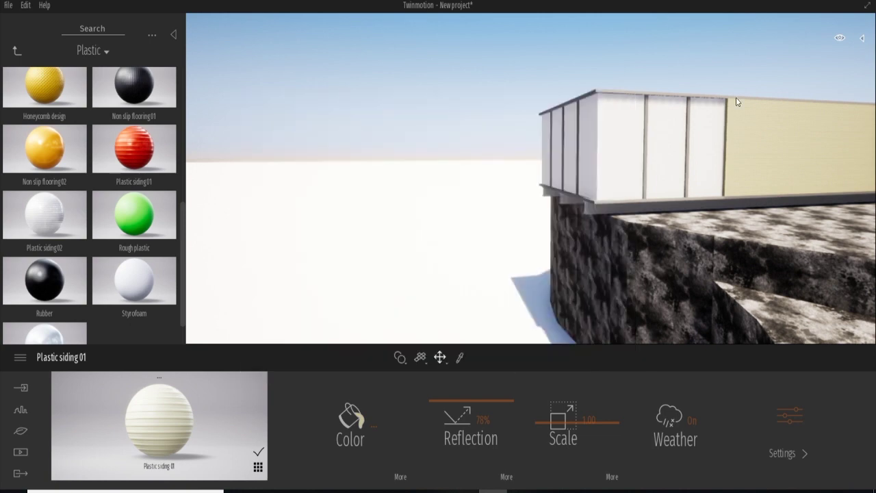
left_click(13, 51)
Trial Reflective glass and Two sided glass on the building's panels, then undo them.
left_click(134, 100)
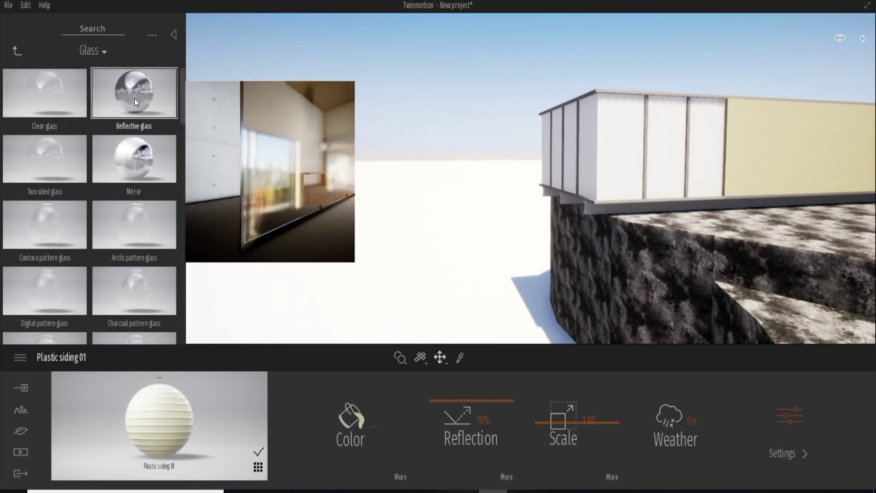
left_click_drag(156, 100, 622, 132)
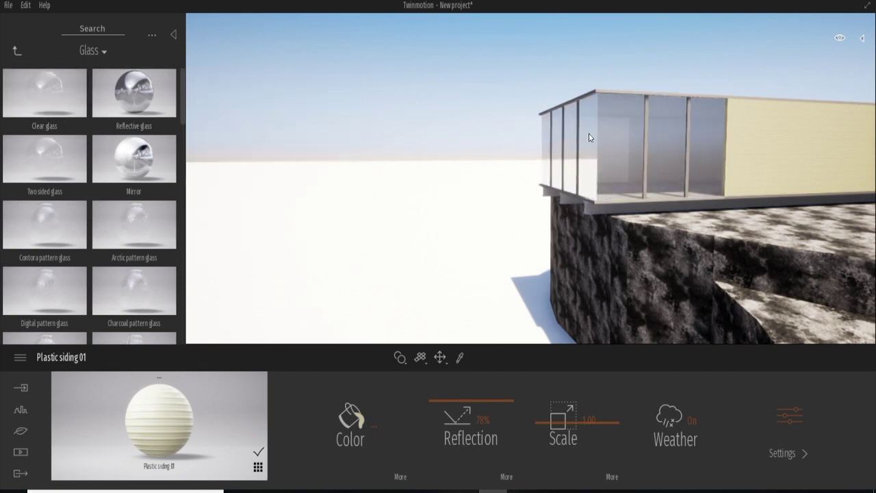
mouse_move(45, 159)
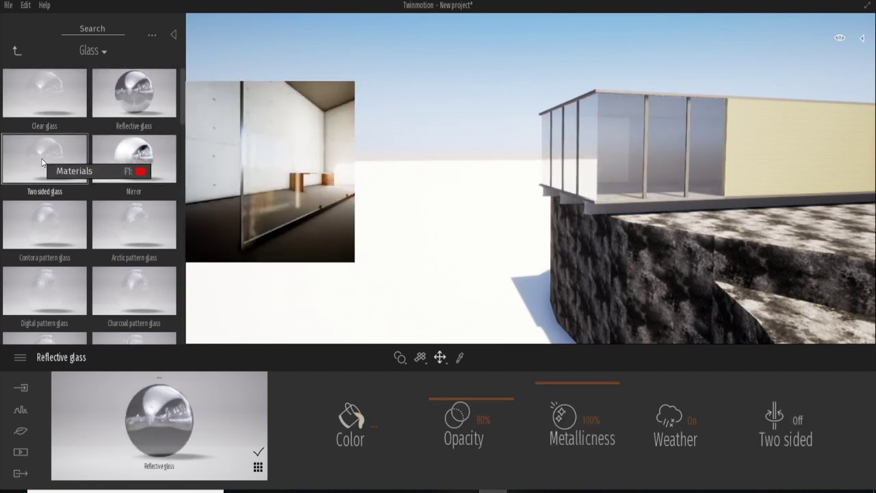
left_click_drag(42, 162, 564, 154)
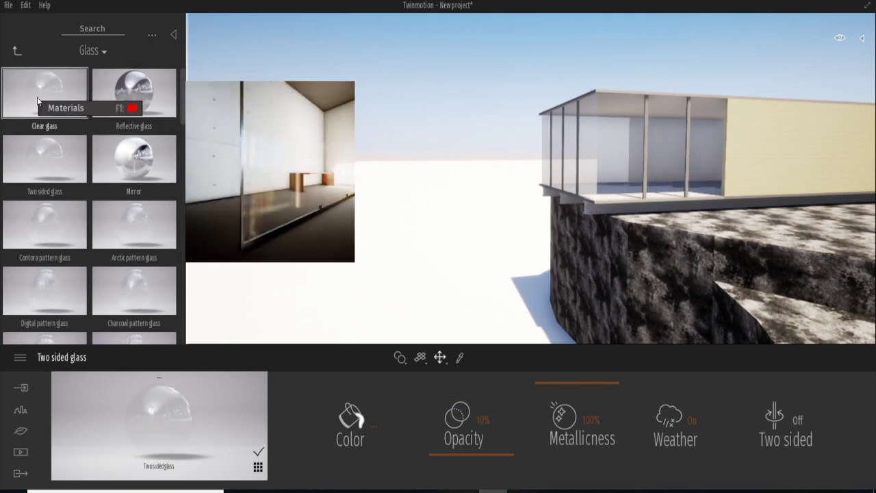
key("ctrl+z")
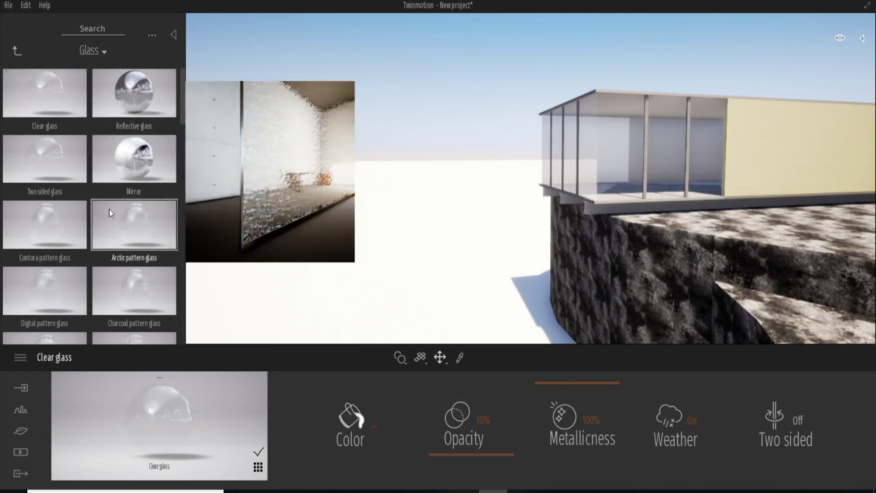
scroll(52, 158, "down", 2)
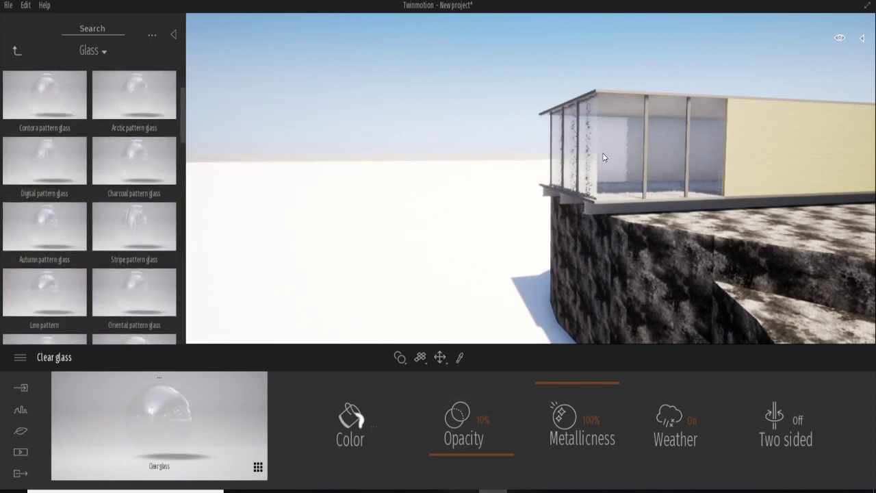
key("ctrl+z")
scroll(66, 146, "down", 1)
scroll(86, 145, "down", 1)
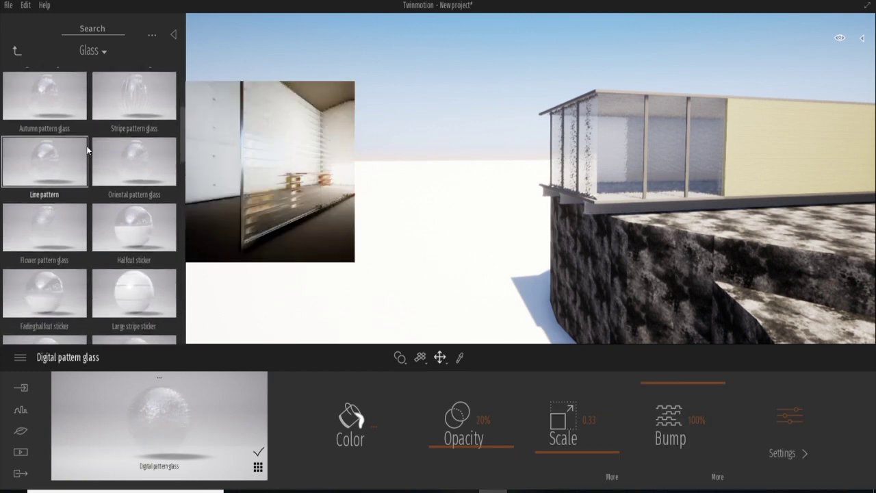
Try Dark tinted glass on the panels and settle on Black lacquered glass.
left_click_drag(135, 284, 614, 164)
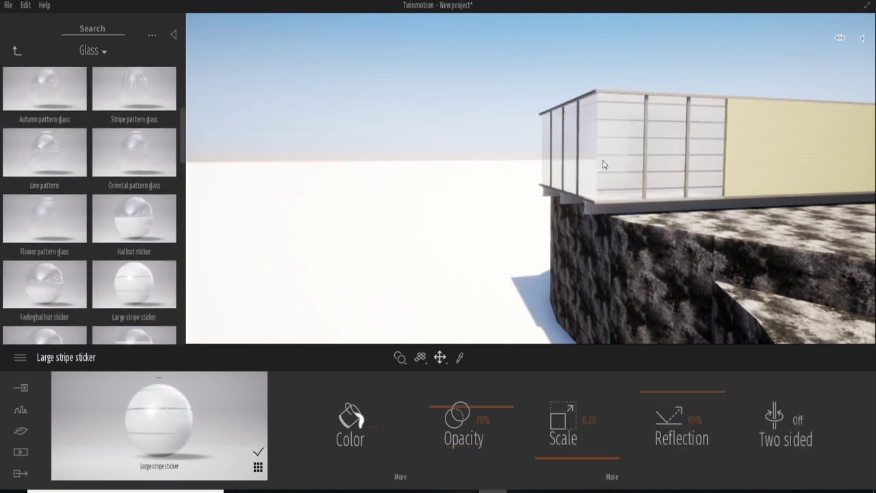
scroll(114, 195, "down", 1)
scroll(113, 196, "down", 1)
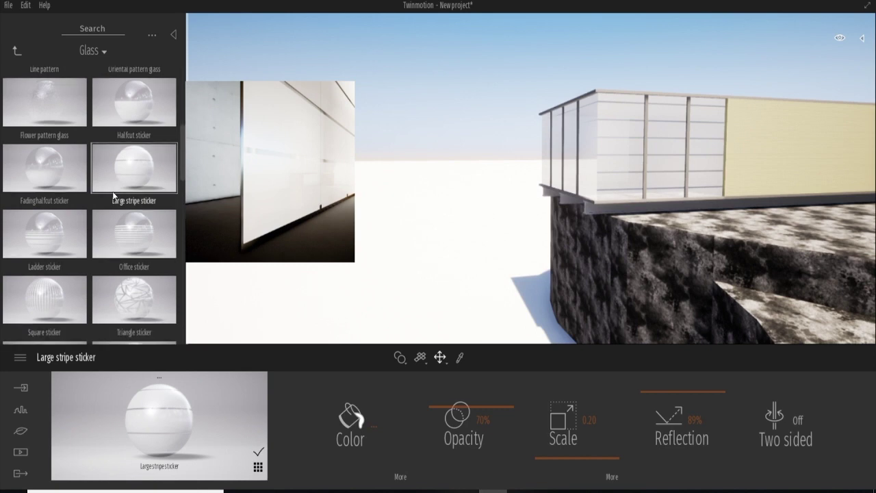
scroll(114, 196, "down", 2)
scroll(114, 196, "down", 3)
left_click_drag(115, 195, 604, 128)
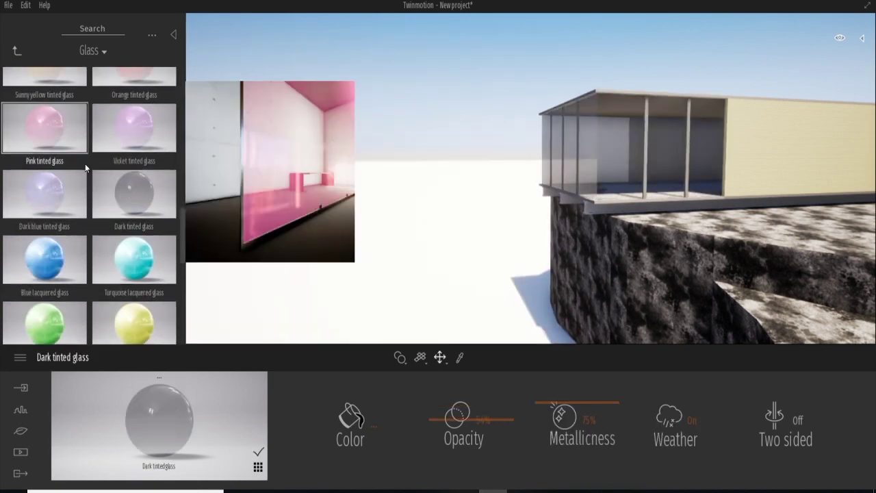
scroll(88, 180, "down", 2)
scroll(88, 180, "down", 2)
scroll(88, 180, "down", 2)
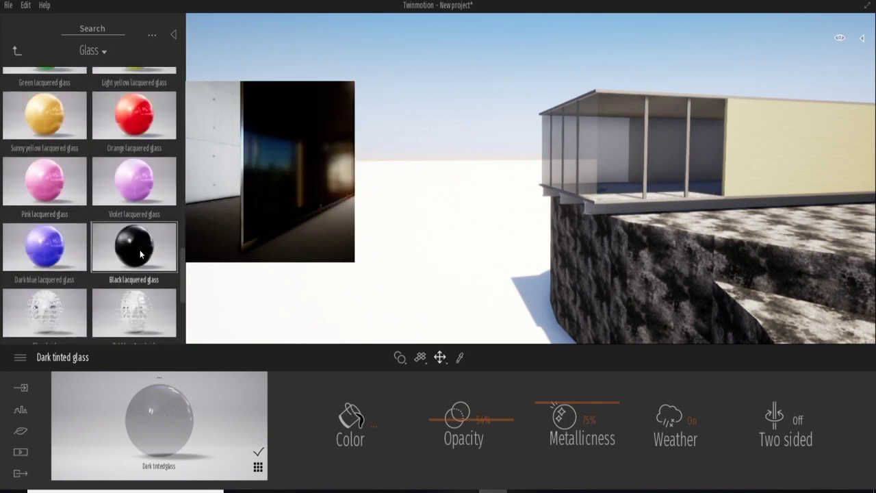
left_click_drag(134, 247, 608, 164)
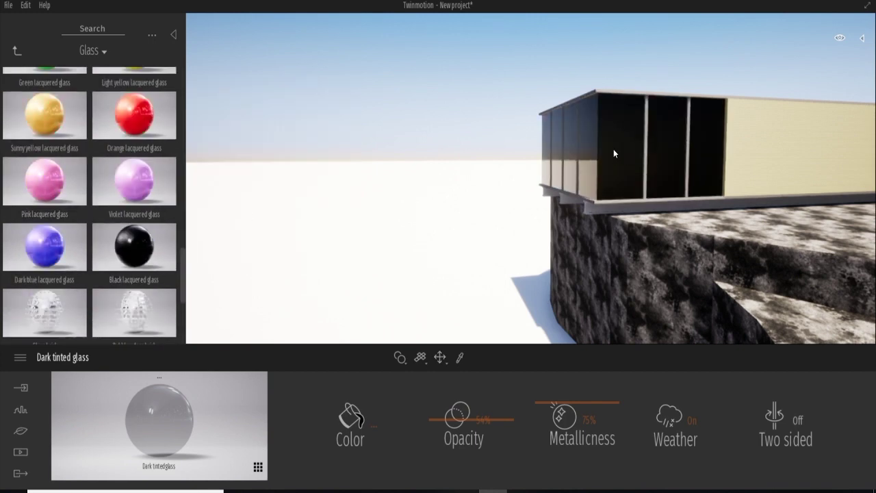
scroll(77, 177, "down", 1)
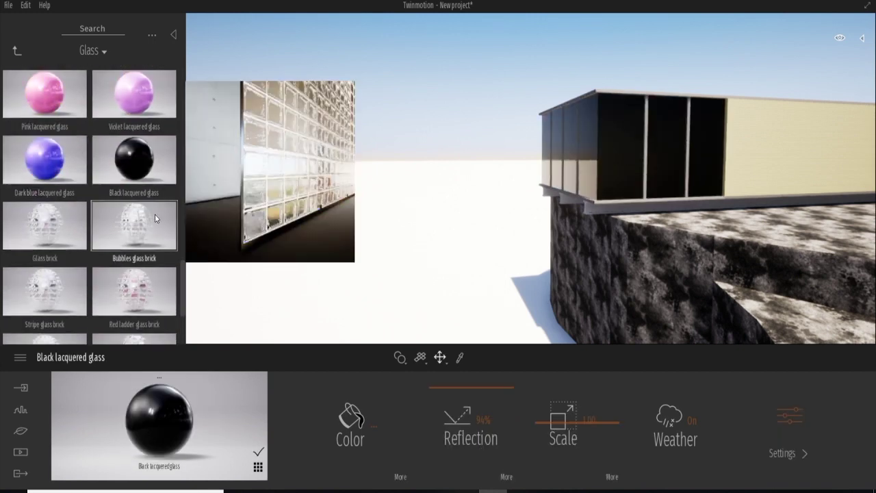
mouse_move(146, 216)
left_mouse_down()
mouse_move(655, 160)
mouse_move(126, 216)
left_mouse_up()
scroll(122, 222, "down", 1)
scroll(123, 223, "down", 1)
scroll(127, 216, "up", 2)
scroll(126, 216, "up", 1)
scroll(127, 215, "up", 3)
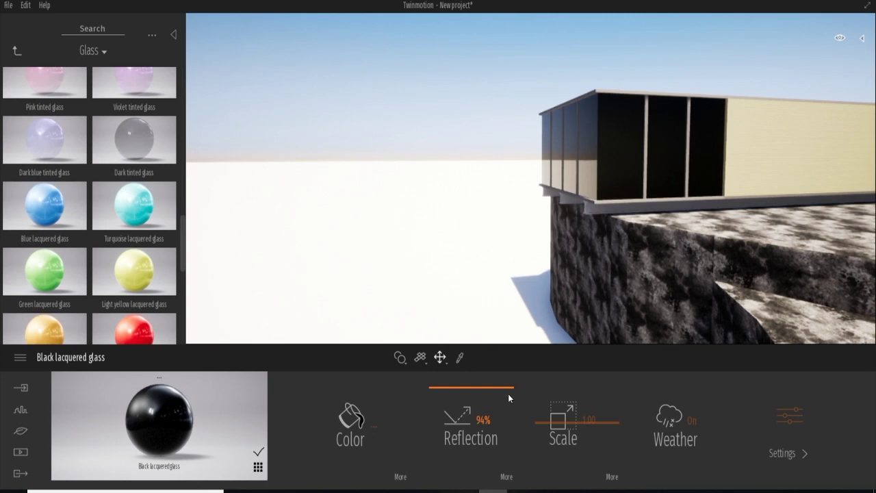
Drop the black glass reflection to 0%, then raise it back to about 91%.
left_click_drag(505, 390, 431, 410)
left_click_drag(492, 409, 494, 381)
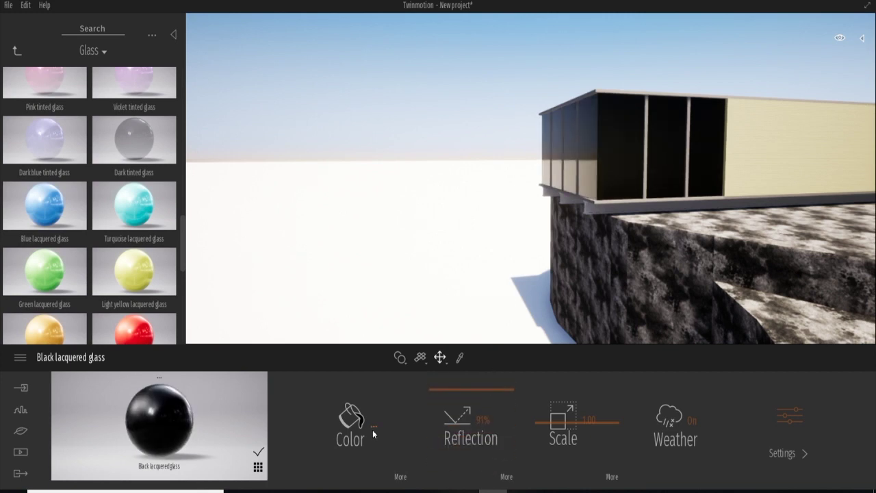
left_click(780, 451)
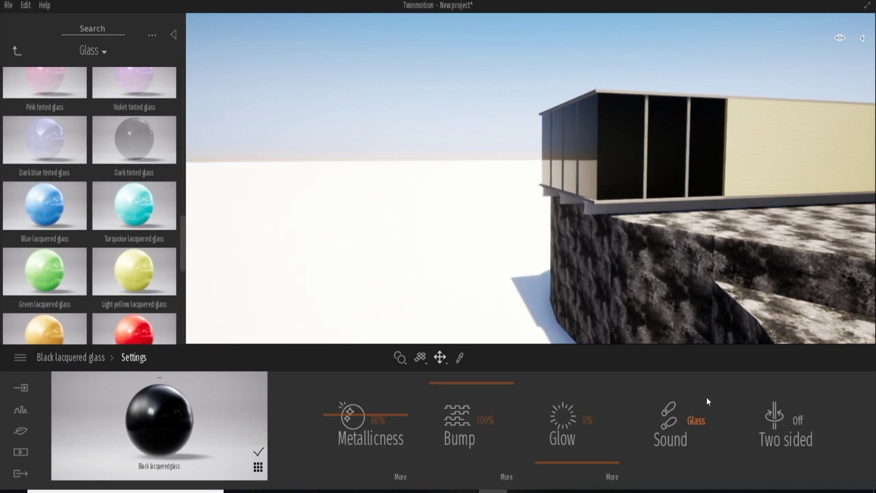
scroll(86, 166, "up", 2)
scroll(123, 205, "up", 3)
scroll(161, 221, "up", 3)
scroll(161, 220, "up", 2)
left_click(18, 51)
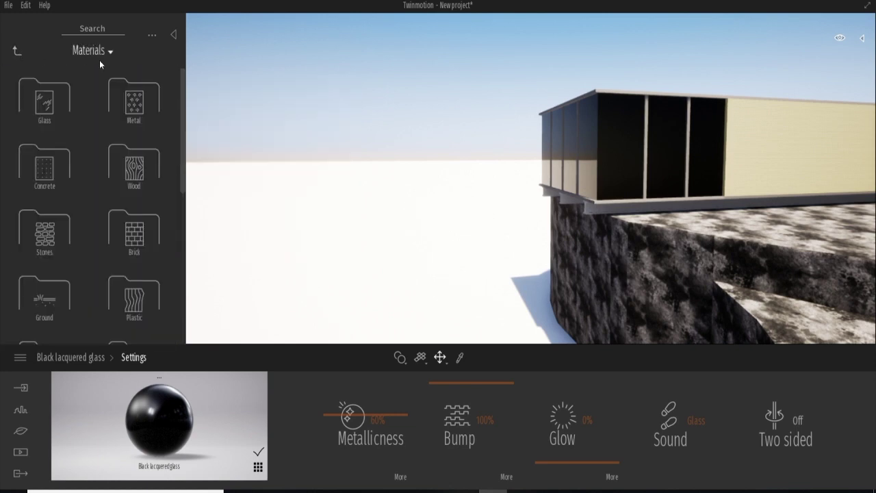
Browse the Glass and Wall coverings material folders.
left_click(40, 100)
left_click(17, 51)
scroll(115, 213, "down", 3)
scroll(115, 214, "down", 1)
left_click(44, 175)
scroll(41, 174, "down", 1)
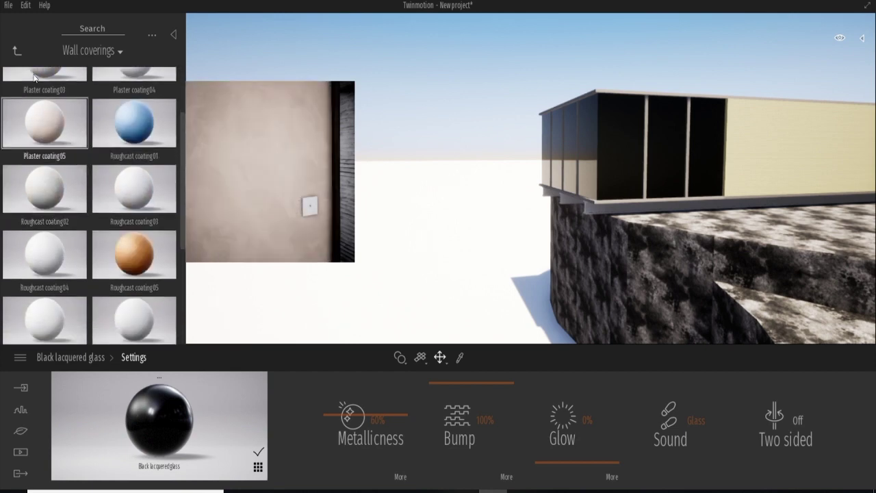
left_click(17, 51)
scroll(126, 221, "down", 2)
scroll(122, 205, "down", 2)
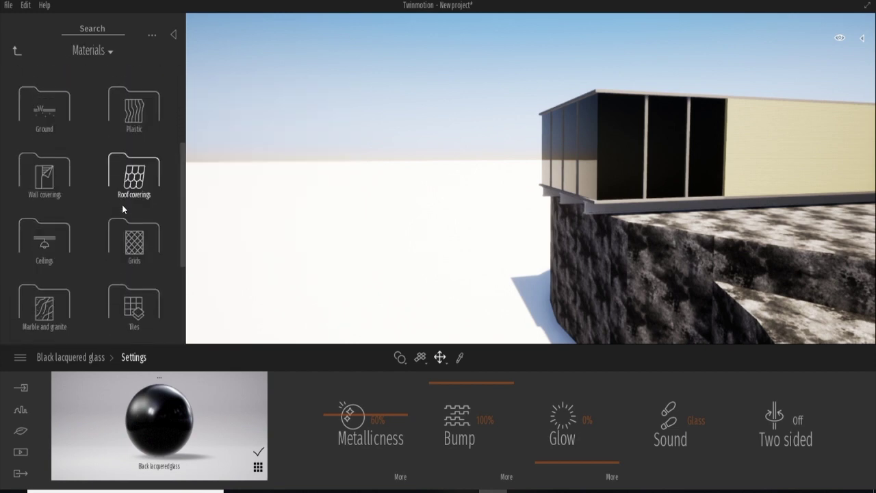
Browse the Grids and Translucent folders, then reopen the Glass folder.
left_click(133, 241)
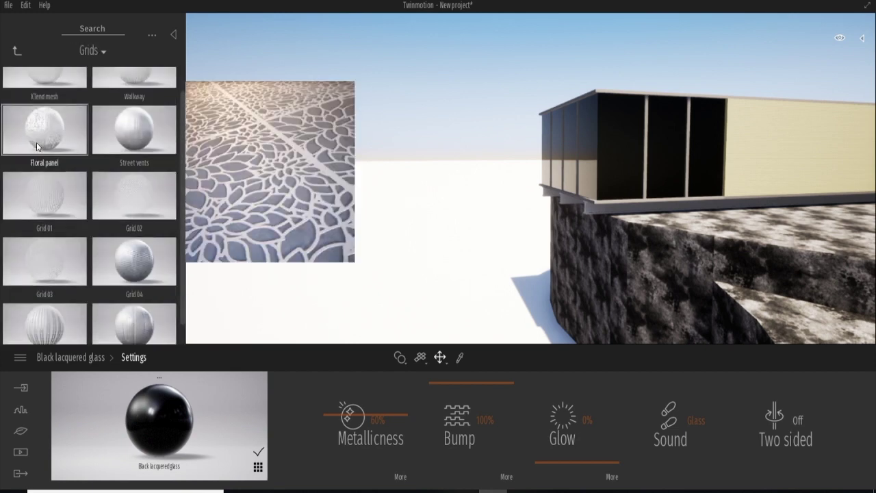
left_click(17, 49)
scroll(114, 209, "down", 3)
scroll(115, 210, "down", 2)
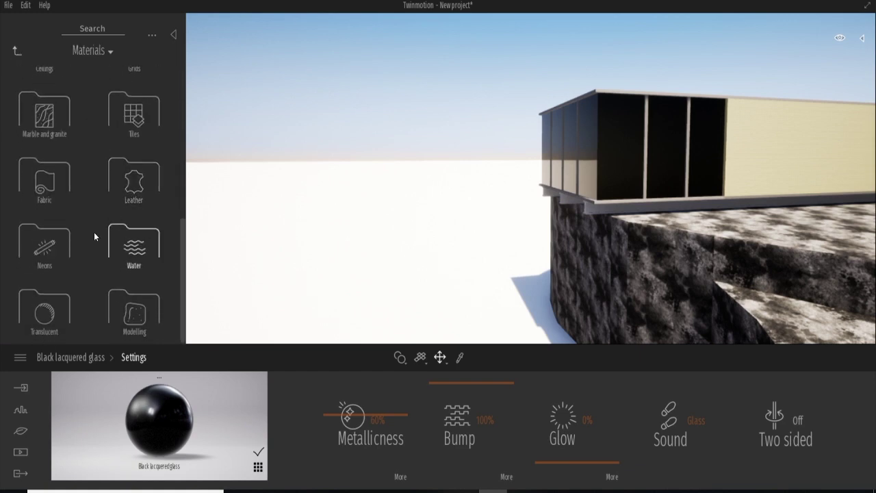
left_click(65, 310)
scroll(72, 246, "down", 2)
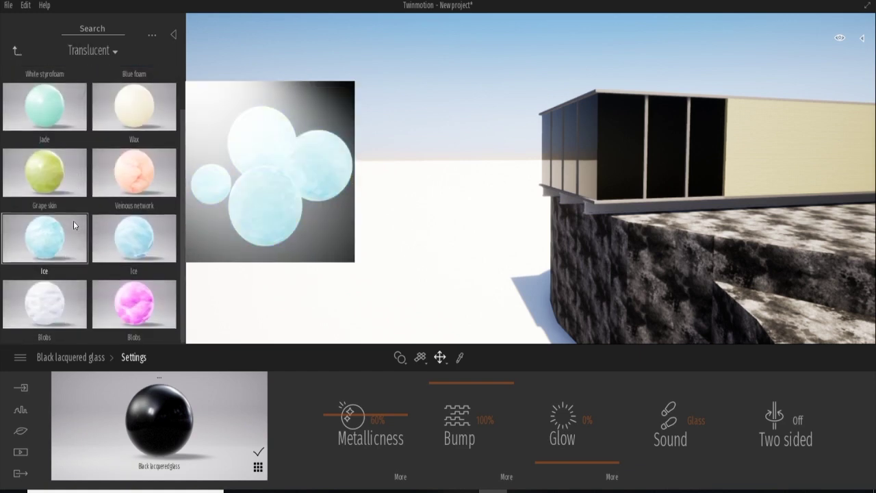
left_click(19, 51)
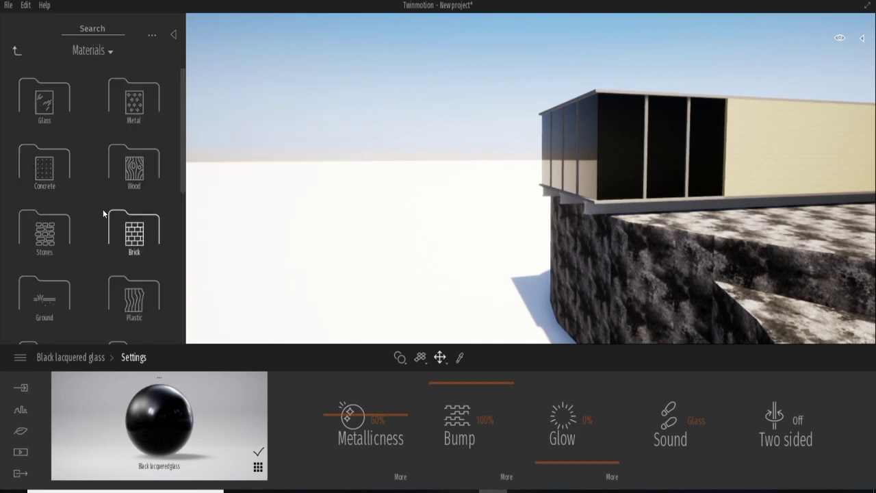
left_click(40, 106)
scroll(50, 203, "down", 2)
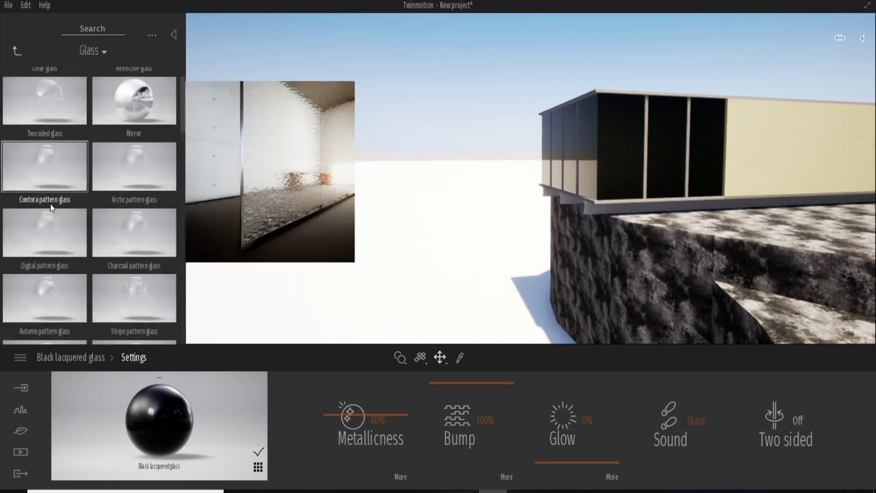
Replace the black window glass with Stripe pattern glass.
scroll(83, 212, "down", 2)
left_click_drag(118, 220, 575, 159)
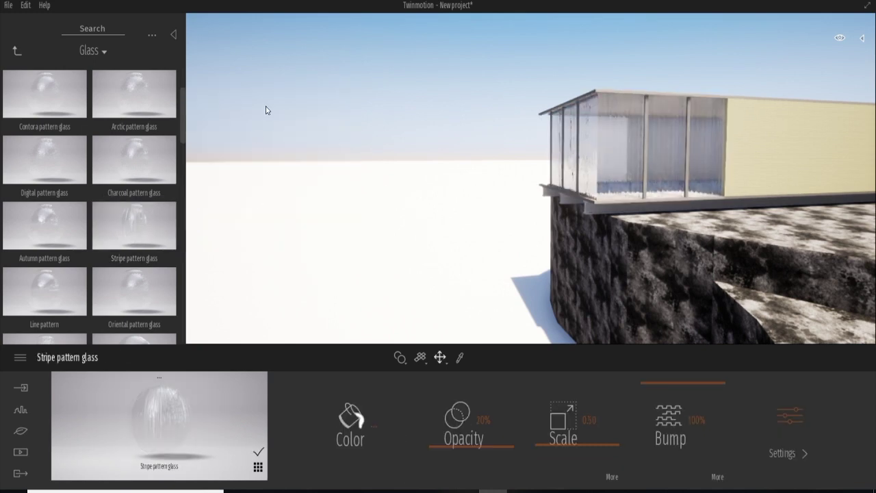
left_click(17, 50)
Look through the Tiles materials, then open Stones and drag a stone onto the wall.
scroll(78, 181, "down", 2)
scroll(78, 181, "down", 2)
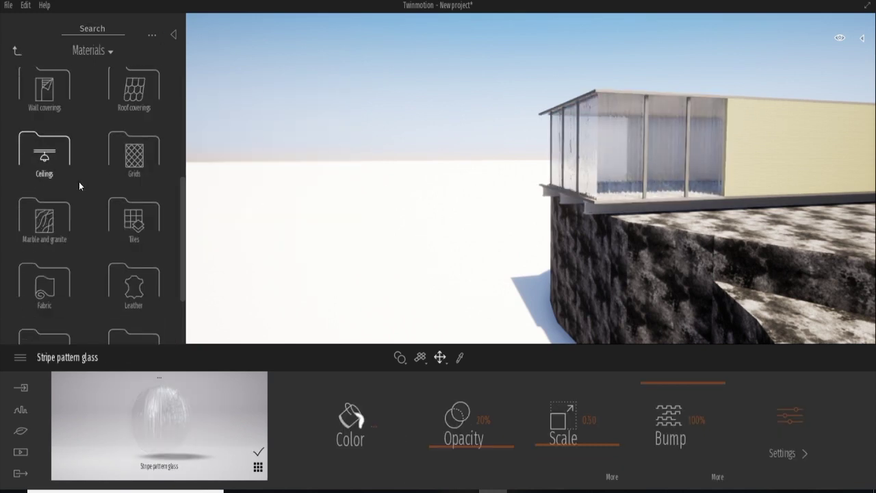
left_click(134, 220)
scroll(89, 205, "down", 1)
scroll(89, 206, "down", 1)
left_click(17, 50)
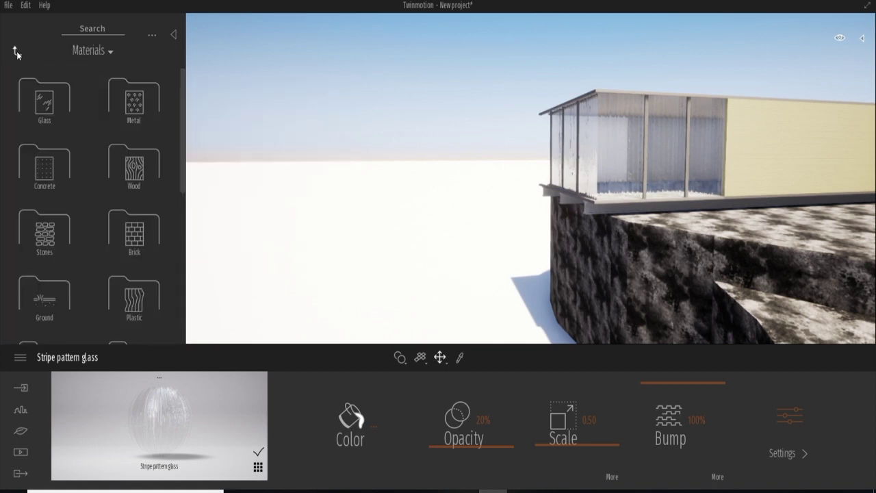
left_click(44, 232)
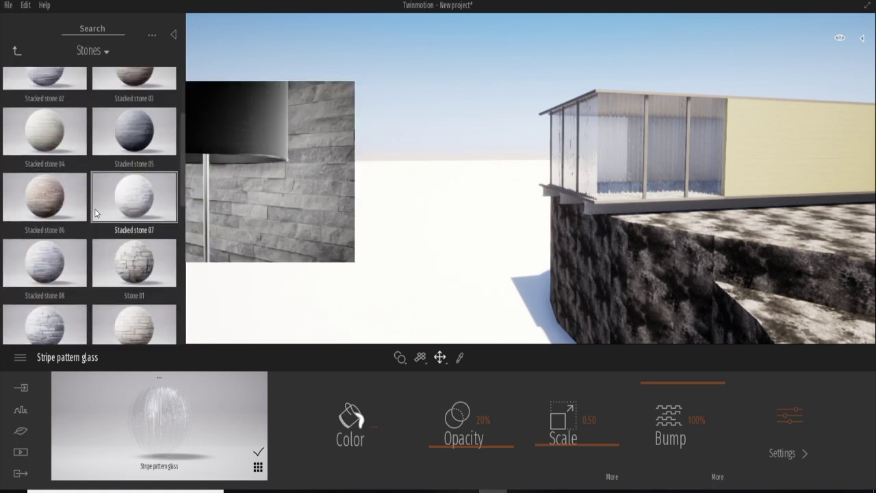
scroll(103, 206, "up", 2)
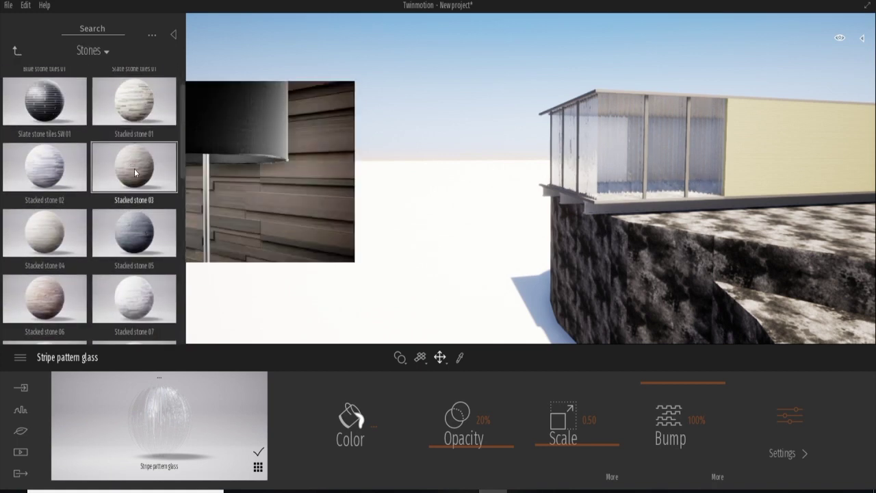
left_click_drag(135, 168, 792, 167)
scroll(103, 205, "up", 1)
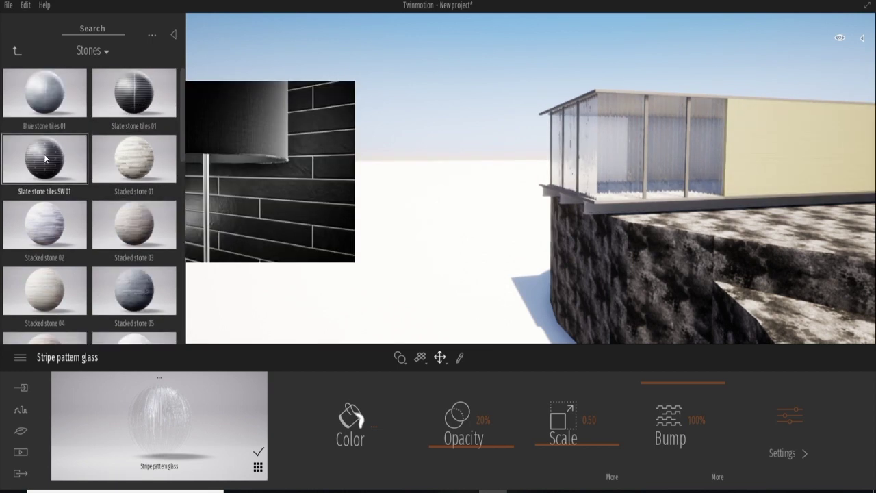
Clad the yellow wall in Slate stone tiles SW 01 and review its settings.
left_click_drag(45, 158, 781, 161)
left_click(781, 161)
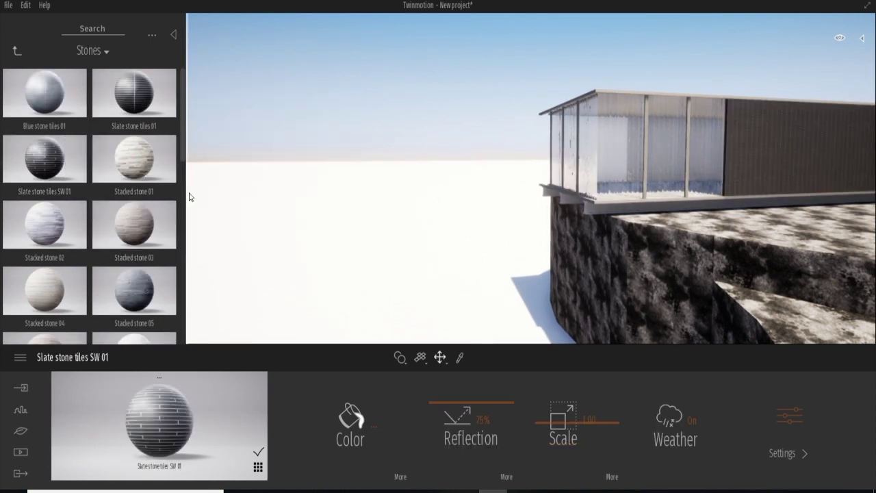
scroll(107, 176, "down", 1)
scroll(107, 175, "down", 5)
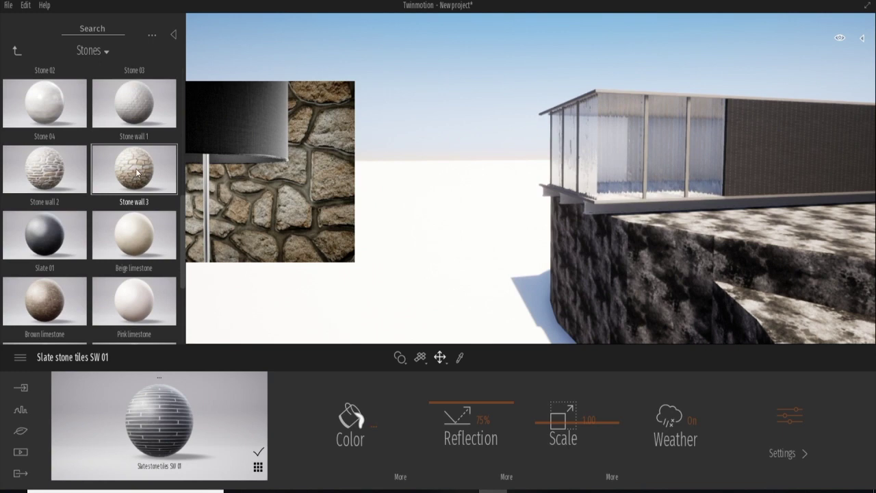
scroll(136, 169, "down", 2)
scroll(136, 169, "down", 2)
Turn the white ground into Sea 01 ocean water from the Water library.
left_click(15, 50)
scroll(55, 247, "down", 2)
scroll(58, 246, "down", 2)
scroll(66, 244, "down", 1)
scroll(66, 244, "down", 1)
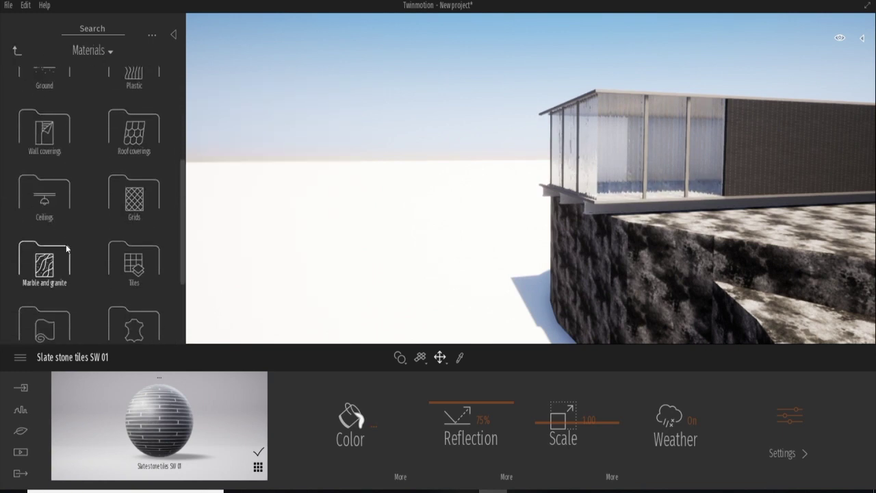
scroll(65, 245, "down", 1)
scroll(66, 244, "down", 1)
scroll(66, 244, "down", 1)
scroll(137, 266, "down", 1)
left_click(143, 243)
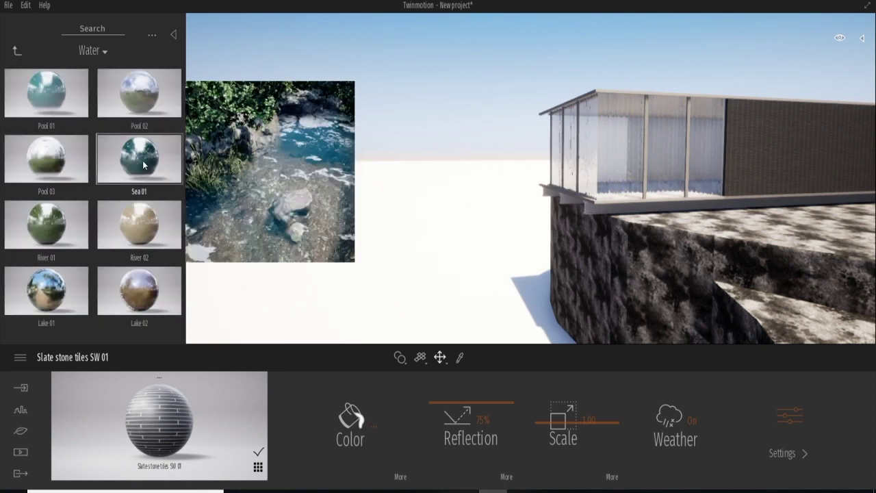
left_click_drag(139, 159, 371, 275)
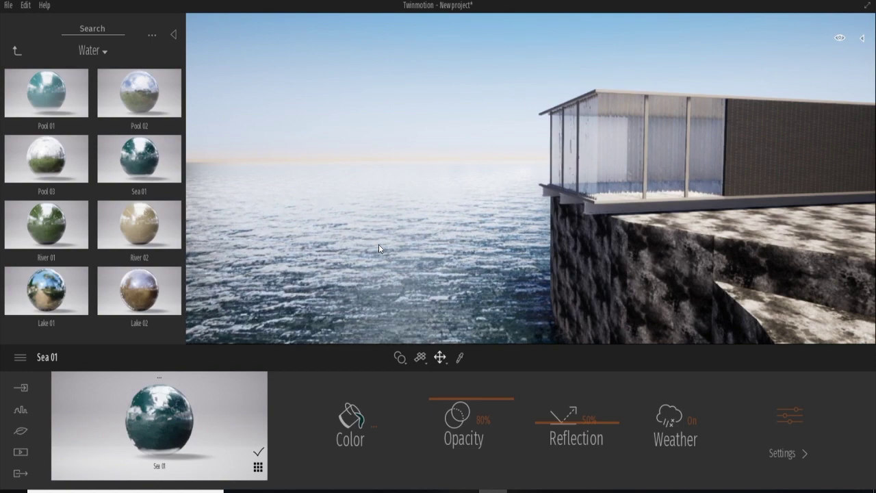
left_click(21, 409)
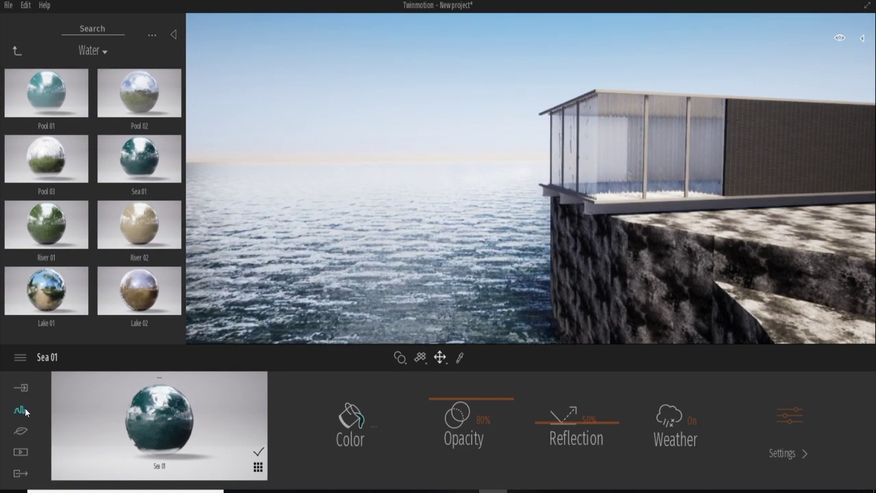
left_click(79, 430)
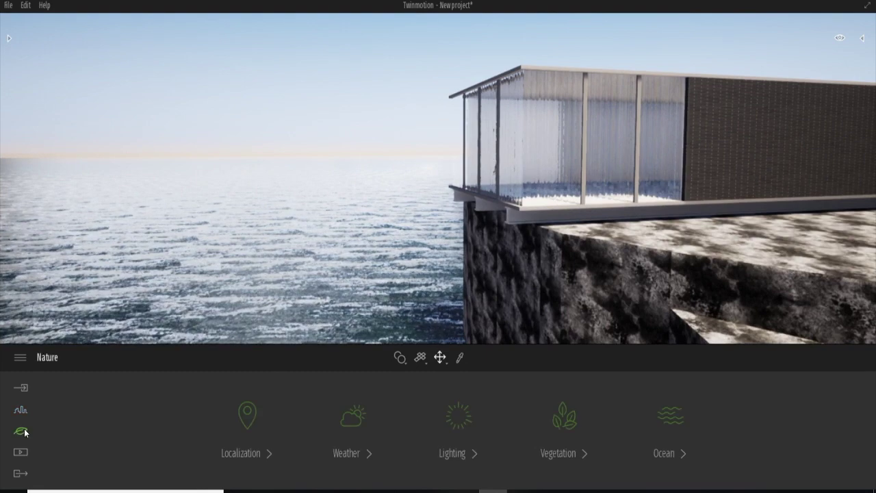
Place two Rock1 boulders from the Rocks library and push them against the cliff face and top.
left_click(564, 433)
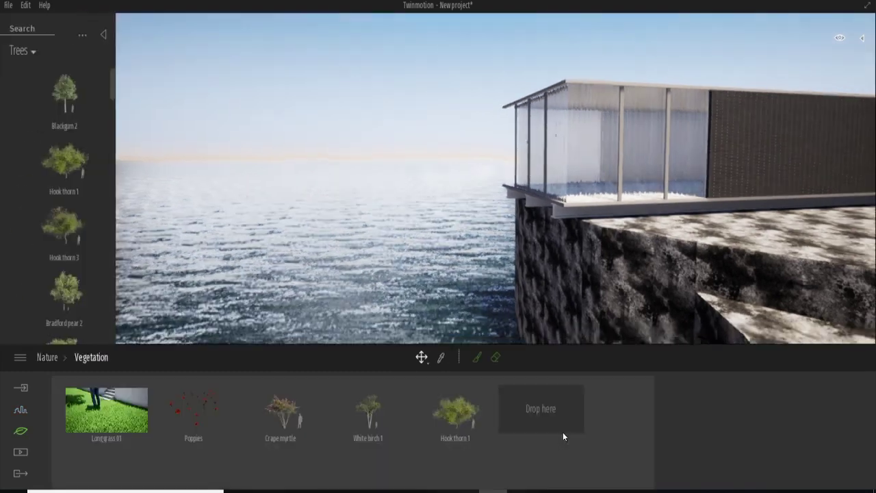
left_click(17, 50)
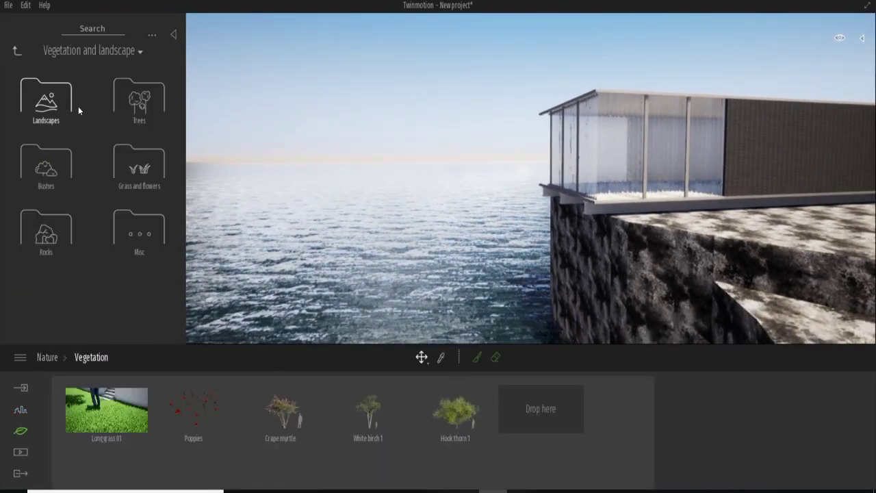
left_click(46, 232)
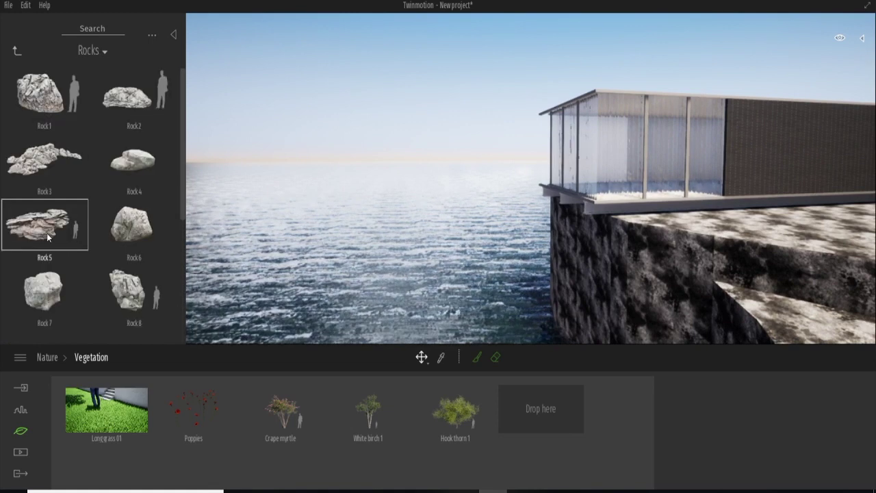
left_click_drag(44, 92, 531, 326)
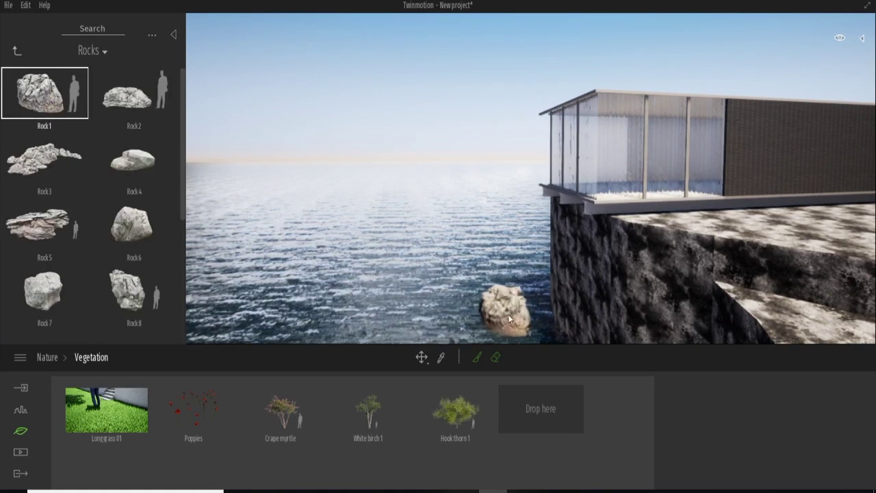
left_click_drag(531, 327, 480, 319)
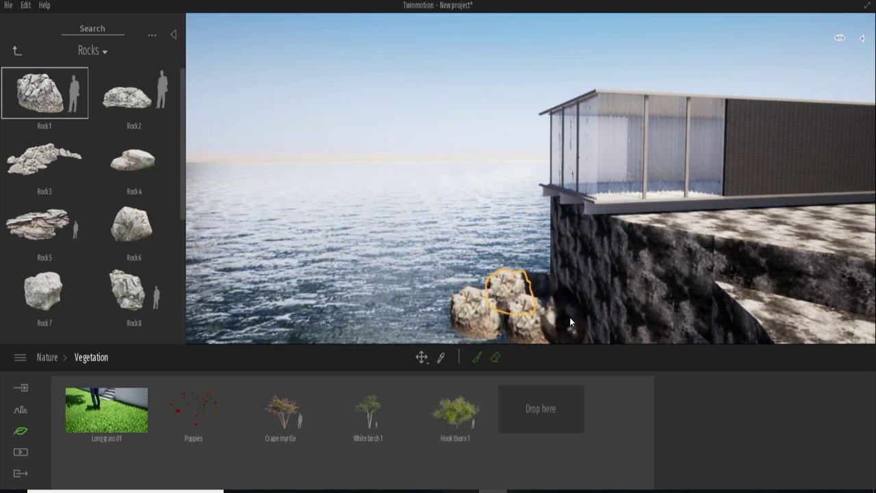
left_click_drag(559, 223, 567, 288)
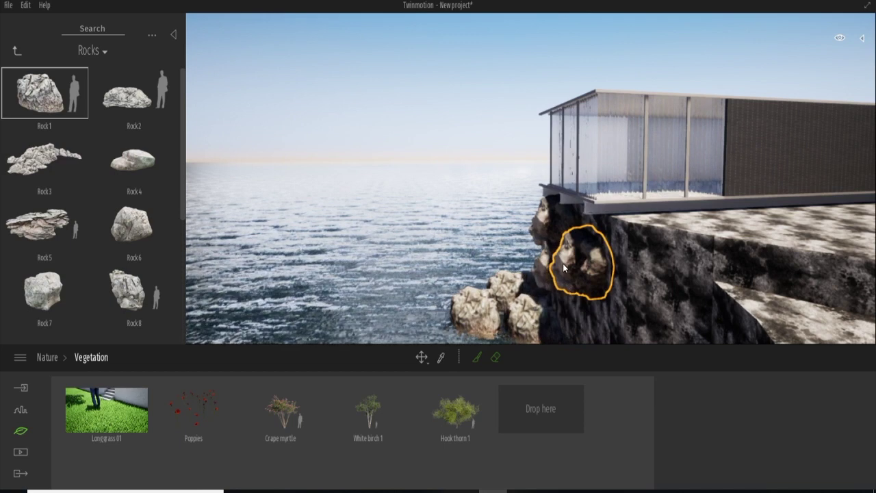
mouse_move(604, 314)
left_mouse_down()
mouse_move(636, 268)
mouse_move(599, 245)
mouse_move(651, 268)
mouse_move(760, 227)
mouse_move(808, 314)
mouse_move(808, 326)
mouse_move(728, 314)
mouse_move(685, 279)
mouse_move(48, 208)
mouse_move(692, 327)
mouse_move(656, 334)
mouse_move(689, 315)
mouse_move(730, 352)
mouse_move(704, 299)
mouse_move(653, 284)
mouse_move(712, 346)
mouse_move(647, 303)
mouse_move(665, 292)
left_mouse_up()
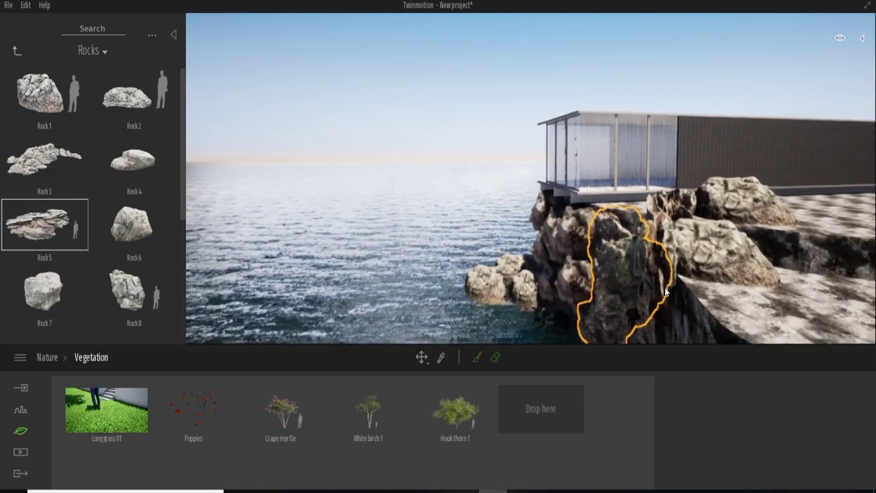
Nudge one rock up and left on the cliff and move another onto the flat rock top.
scroll(657, 281, "up", 3)
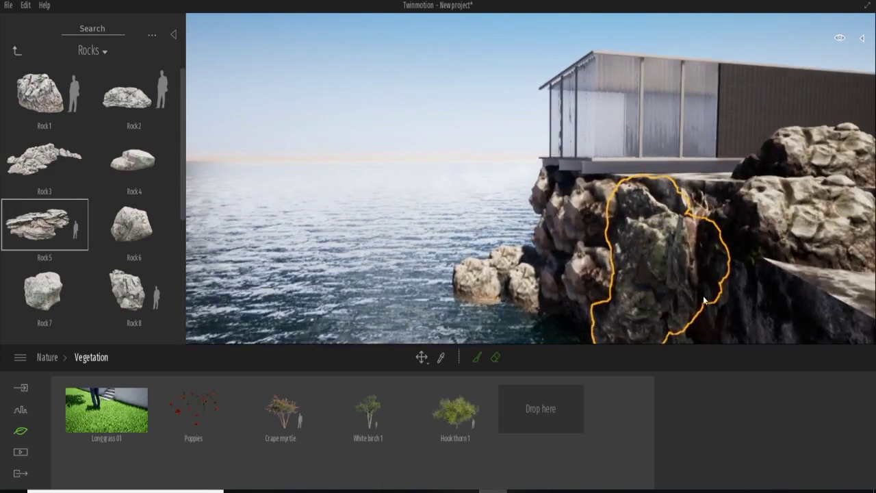
mouse_move(705, 292)
left_mouse_down()
mouse_move(702, 263)
mouse_move(658, 206)
left_mouse_up()
scroll(658, 206, "down", 5)
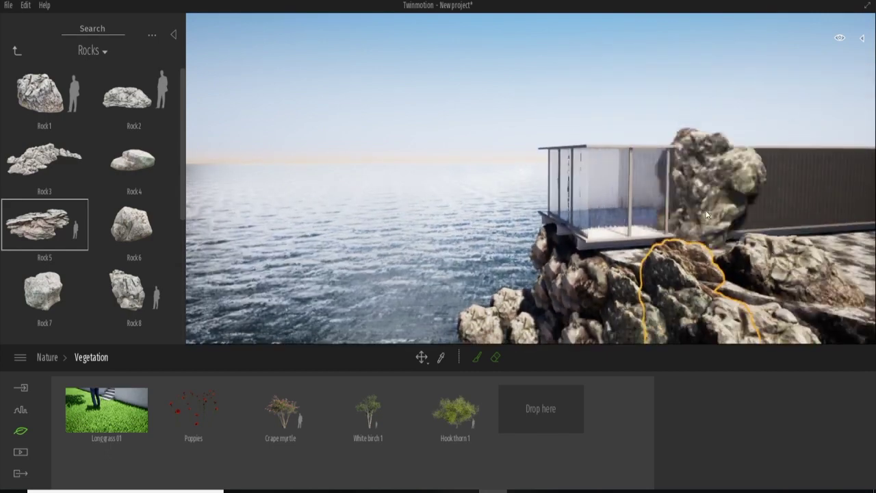
mouse_move(835, 271)
left_mouse_down()
mouse_move(735, 289)
mouse_move(761, 320)
mouse_move(762, 304)
left_mouse_up()
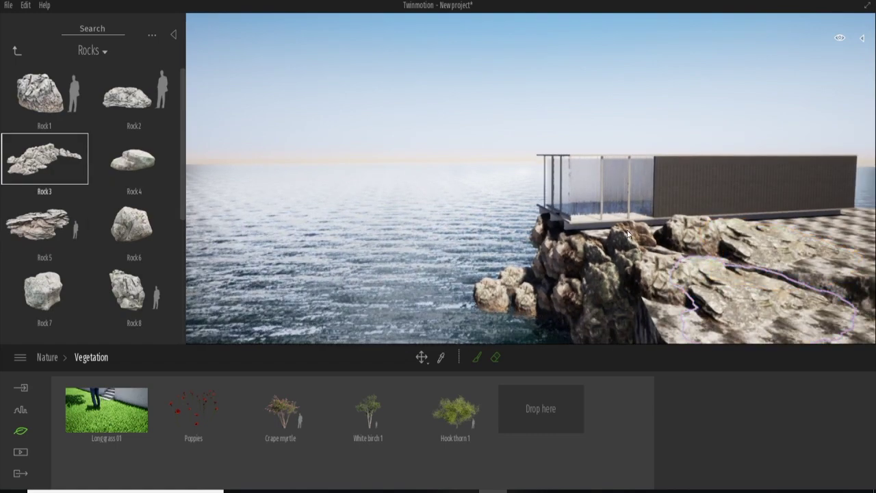
Slide the pale rock right along the ledge and select the dark cliff rock.
scroll(665, 171, "up", 5)
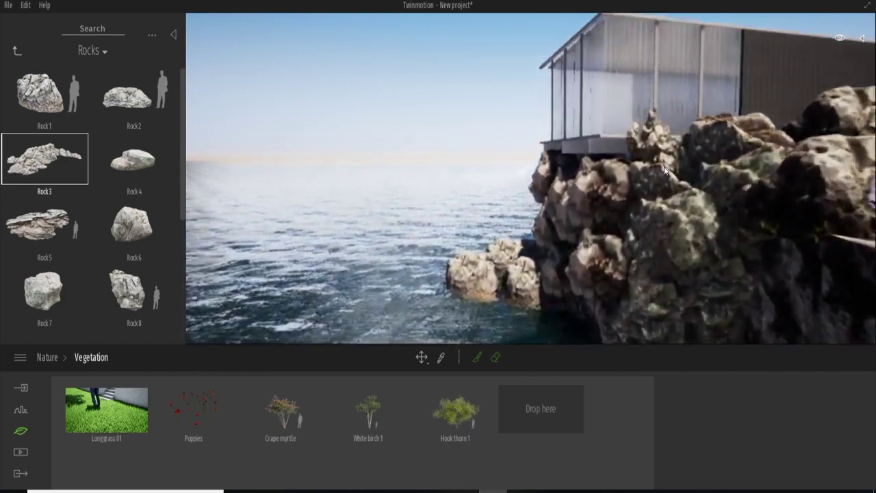
scroll(703, 164, "up", 3)
scroll(704, 164, "up", 3)
mouse_move(704, 222)
left_mouse_down()
mouse_move(824, 233)
mouse_move(725, 215)
left_mouse_up()
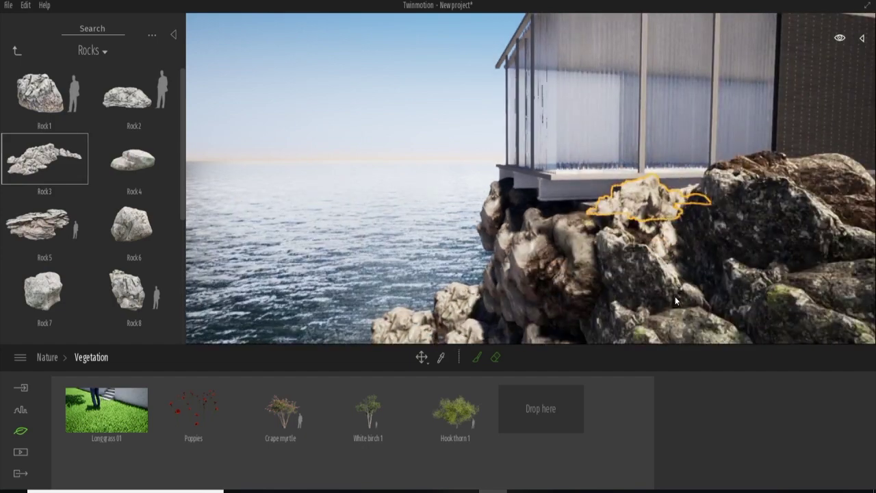
left_click(679, 309)
scroll(544, 255, "up", 3)
Shift the central cliff rock up and left so it sits under the deck.
mouse_move(545, 256)
left_mouse_down()
mouse_move(419, 205)
mouse_move(443, 141)
mouse_move(420, 171)
mouse_move(402, 159)
mouse_move(347, 159)
left_mouse_up()
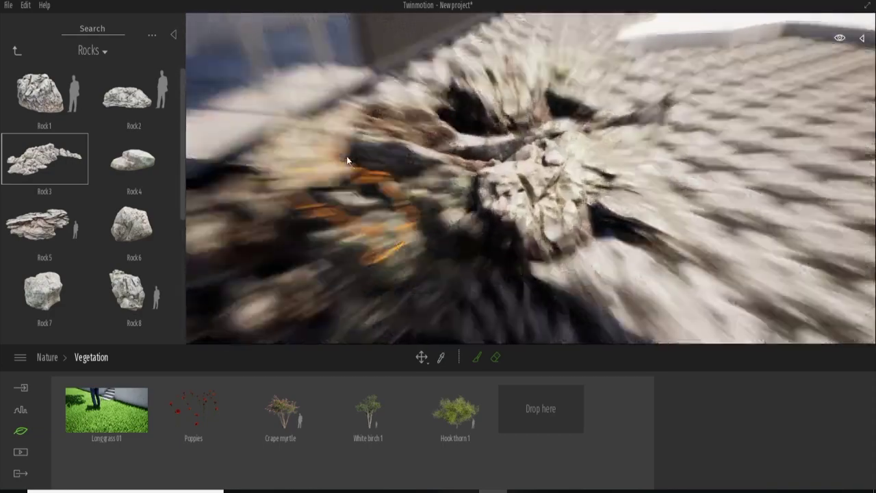
scroll(383, 151, "up", 3)
scroll(353, 154, "up", 3)
scroll(353, 154, "down", 3)
mouse_move(352, 155)
left_mouse_down()
mouse_move(499, 185)
mouse_move(424, 94)
mouse_move(472, 156)
mouse_move(458, 214)
left_mouse_up()
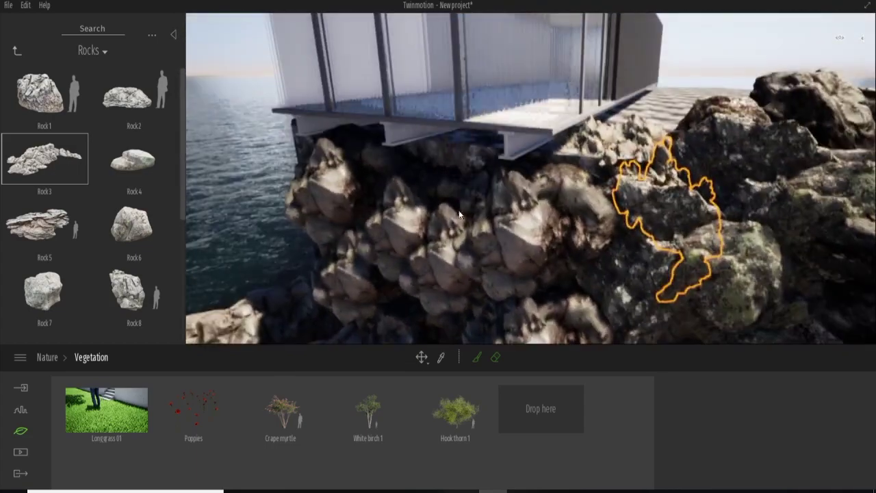
scroll(459, 214, "up", 2)
left_click(477, 225)
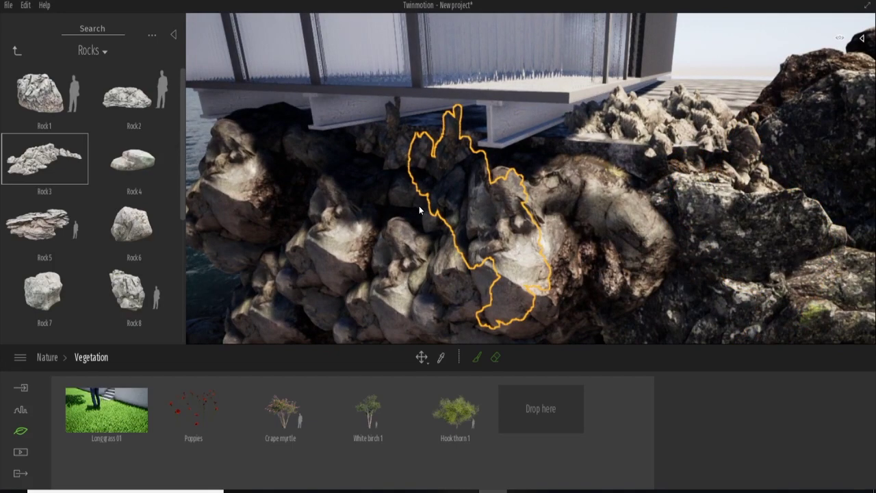
key("ctrl+z")
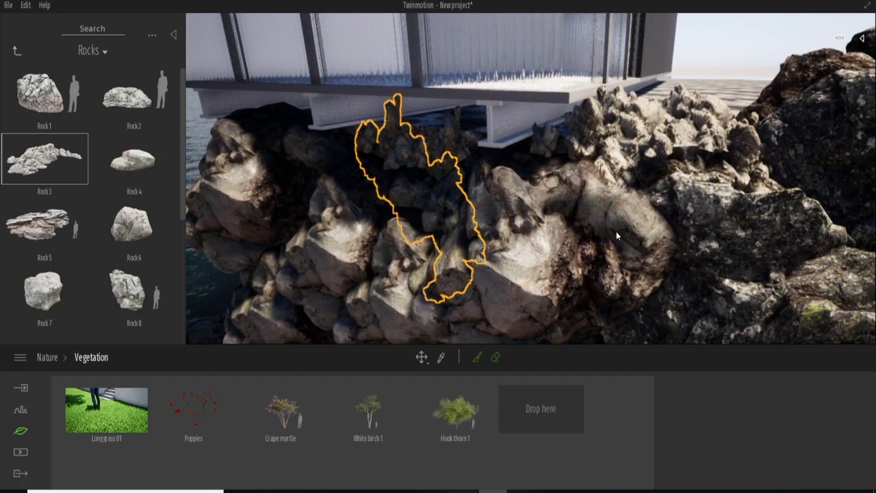
key("ctrl+z")
Move rocks along the cliff and beside the house, then return the library to its root.
mouse_move(655, 175)
left_mouse_down()
mouse_move(601, 232)
mouse_move(665, 175)
mouse_move(609, 103)
mouse_move(628, 280)
left_mouse_up()
scroll(665, 174, "up", 2)
scroll(609, 102, "down", 5)
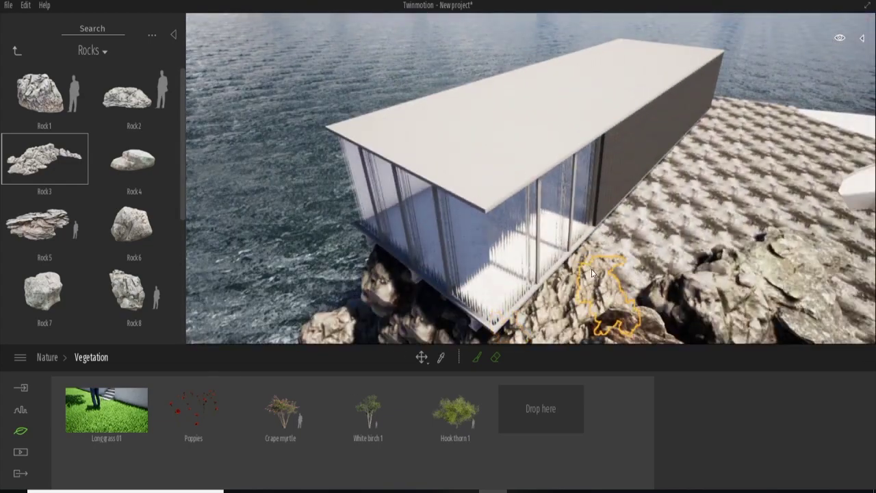
left_click_drag(592, 272, 663, 267)
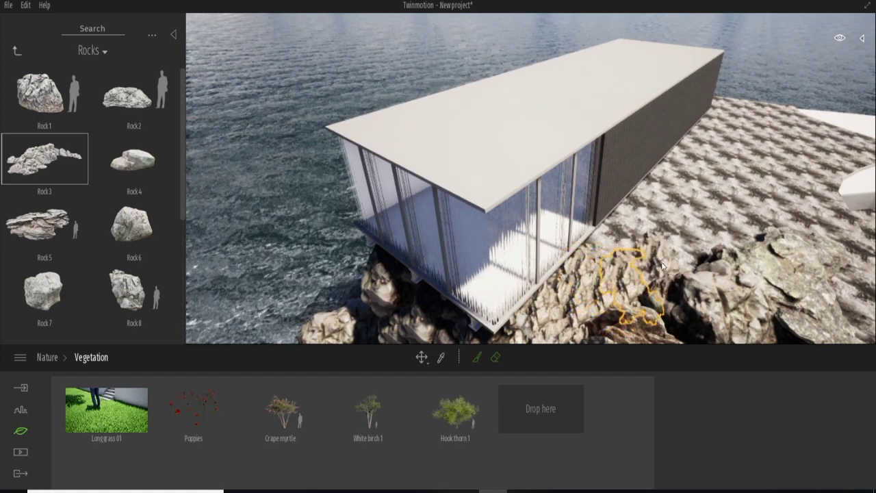
mouse_move(45, 159)
left_mouse_down()
mouse_move(498, 105)
mouse_move(545, 187)
mouse_move(623, 239)
left_mouse_up()
left_click_drag(575, 270, 541, 253)
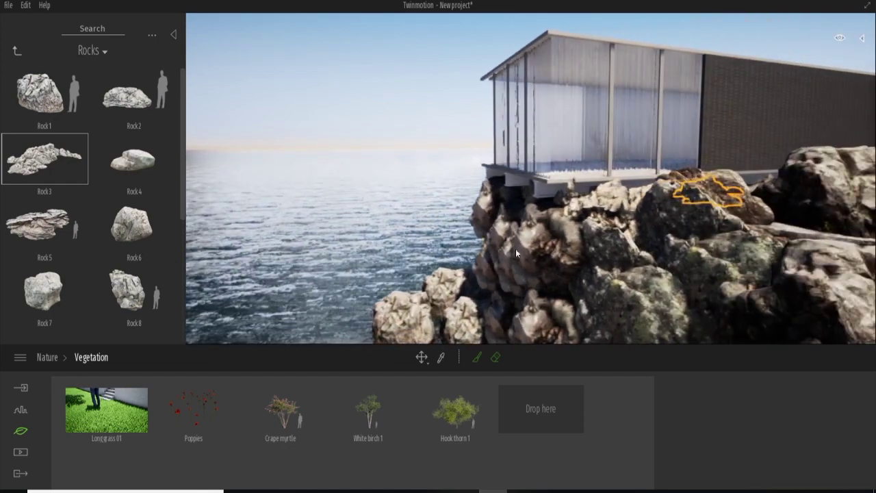
left_click(16, 51)
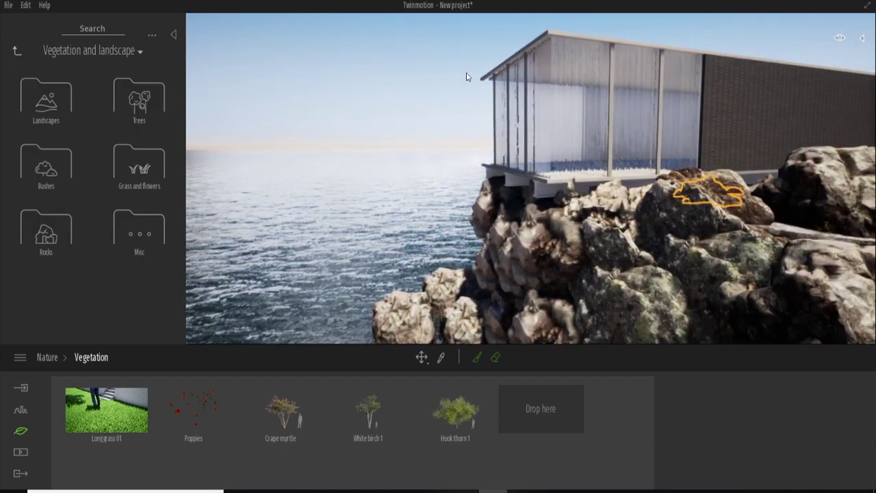
left_click(19, 51)
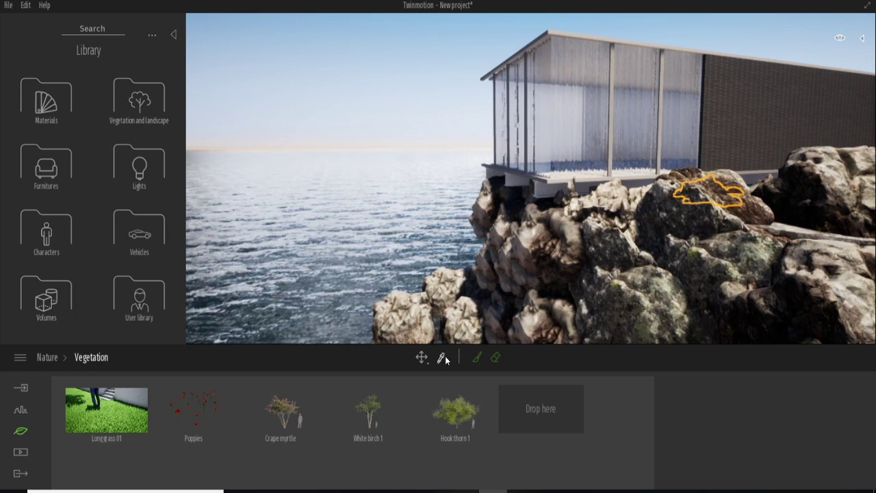
Replace the building's pane material with Reflective glass, then Large stripe sticker glass.
left_click(624, 145)
left_click(35, 110)
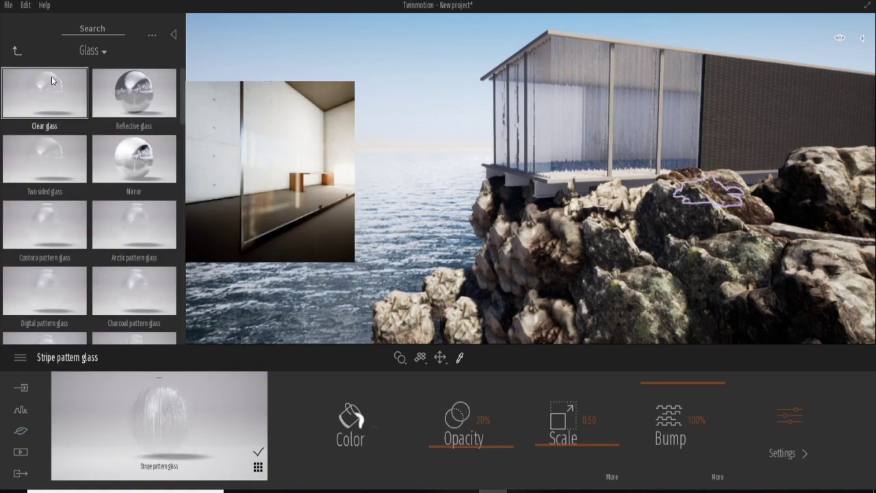
left_click_drag(44, 92, 587, 92)
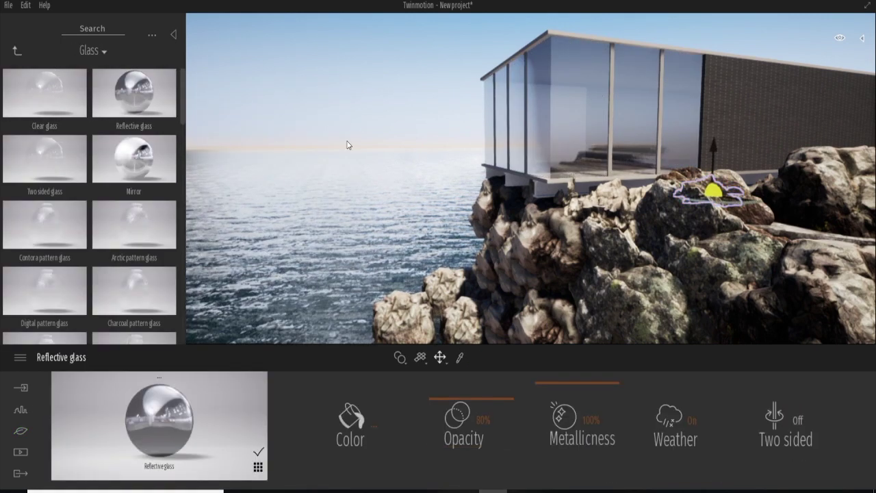
scroll(141, 249, "down", 1)
scroll(142, 249, "down", 3)
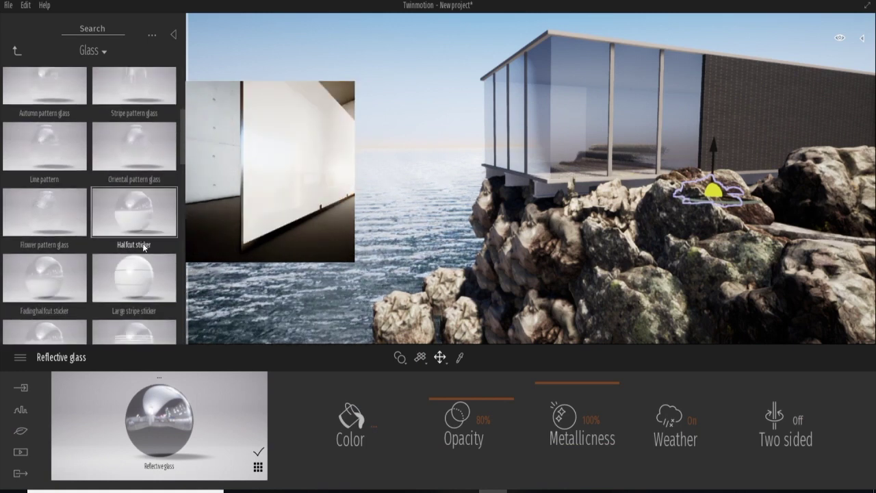
scroll(137, 248, "down", 2)
left_click_drag(146, 150, 565, 143)
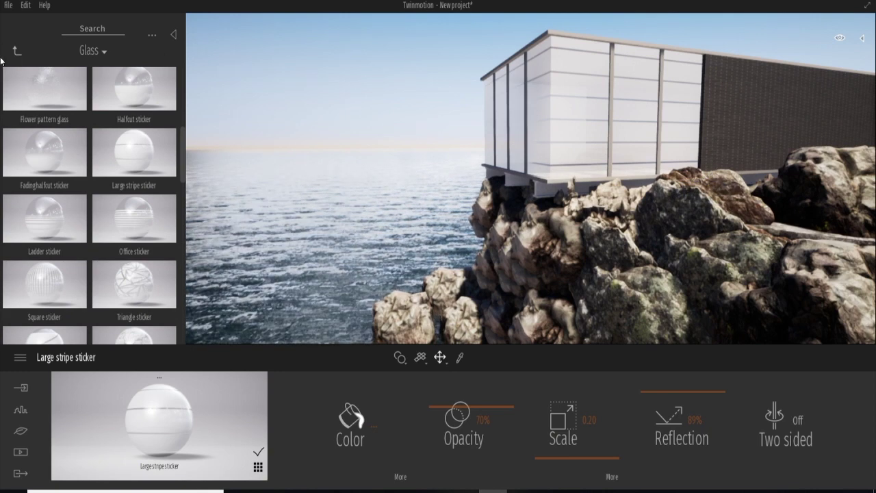
key("e")
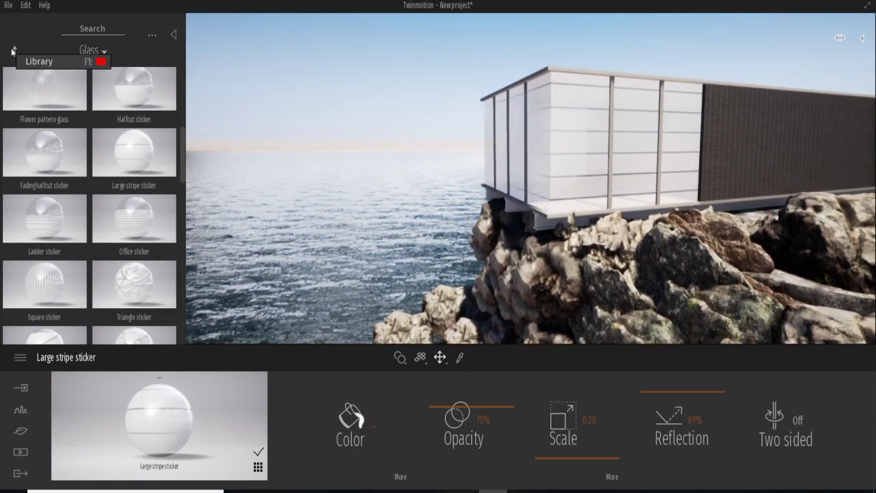
key("e")
mouse_move(443, 131)
left_mouse_down()
mouse_move(445, 143)
mouse_move(279, 104)
left_mouse_up()
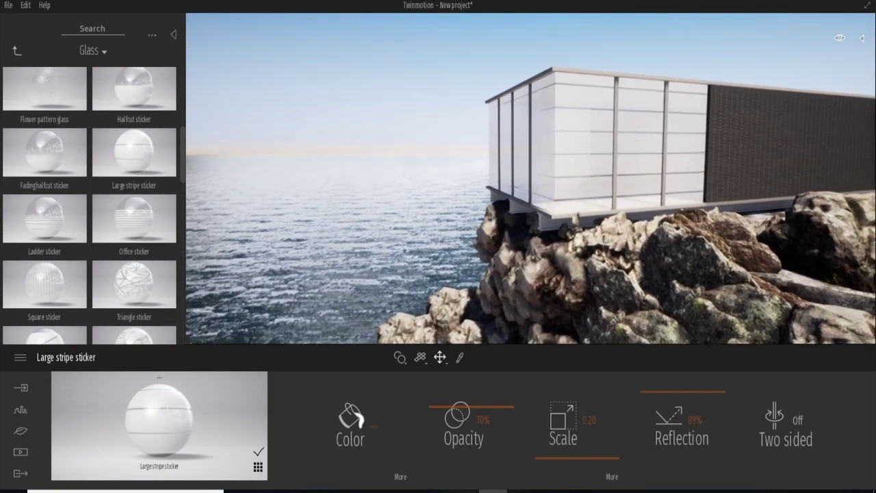
left_click(14, 51)
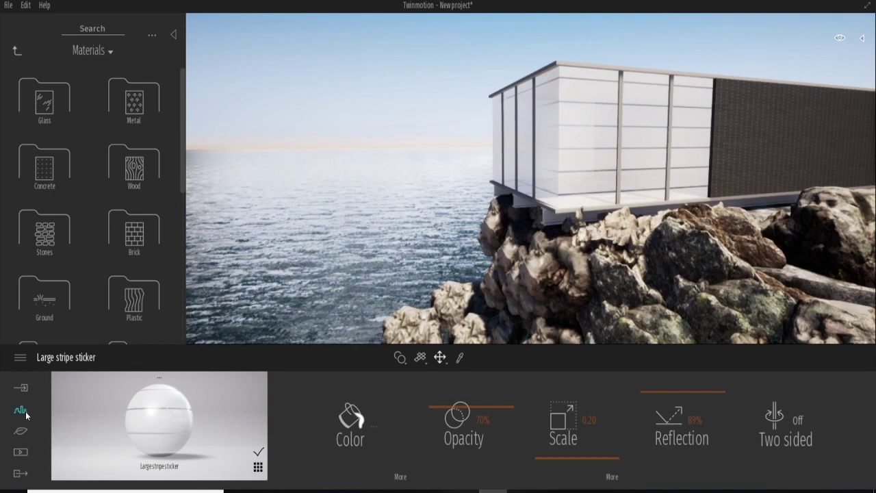
Place Rock 15 from the Rocks library on the cliff top and shift it down-right.
left_click(21, 431)
left_click(563, 417)
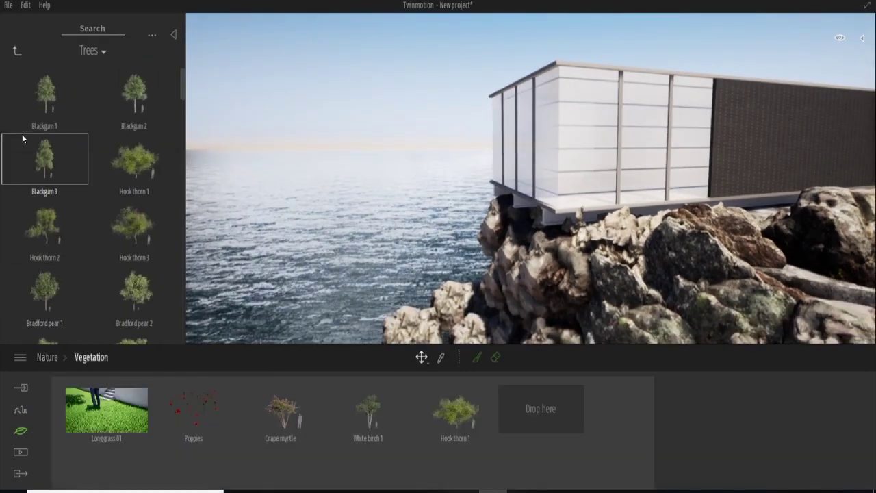
left_click(17, 51)
left_click(40, 224)
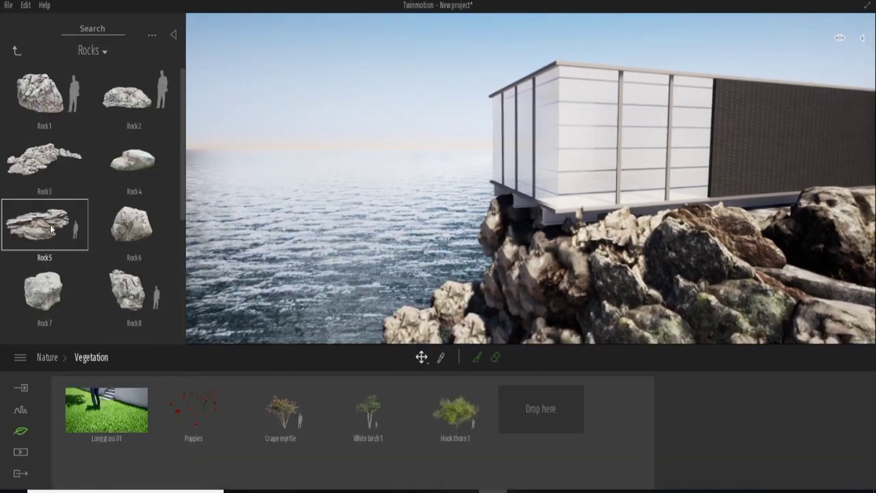
scroll(61, 219, "down", 3)
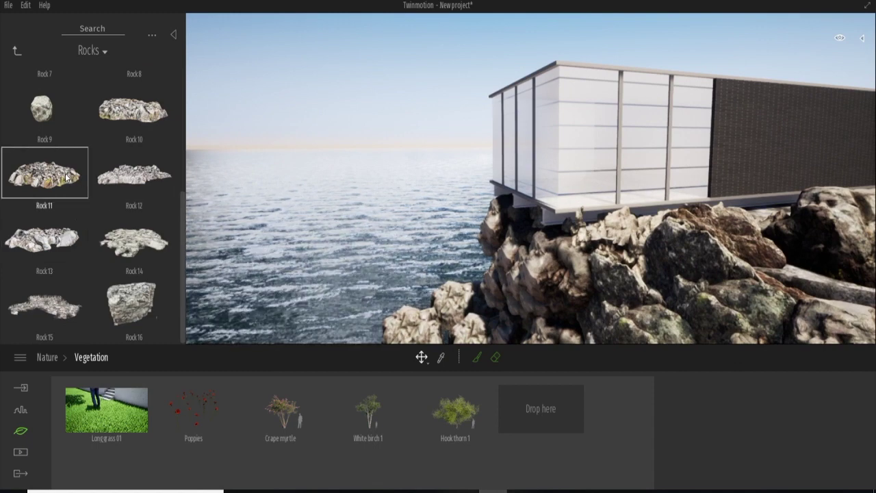
left_click_drag(45, 304, 796, 262)
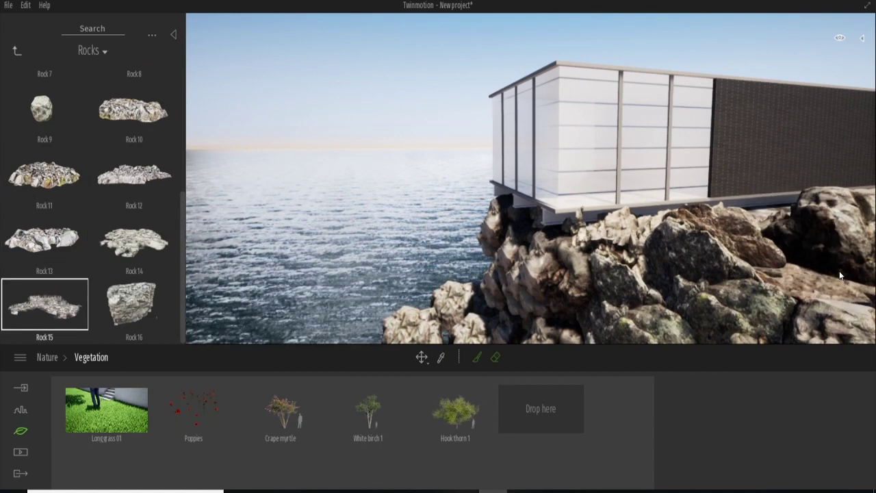
left_click(760, 214)
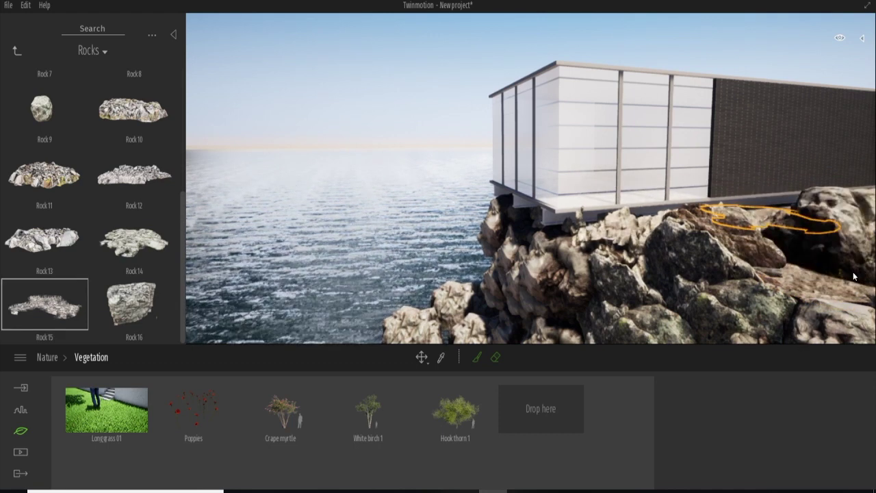
left_click_drag(854, 276, 872, 319)
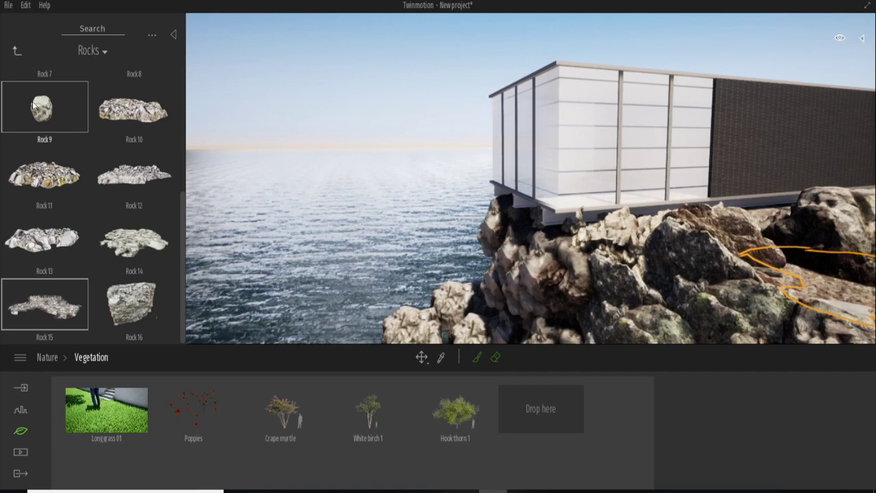
Try placing Rock 16 out in the sea, then cancel it.
mouse_move(131, 303)
left_mouse_down()
mouse_move(374, 204)
mouse_move(428, 288)
mouse_move(358, 241)
left_mouse_up()
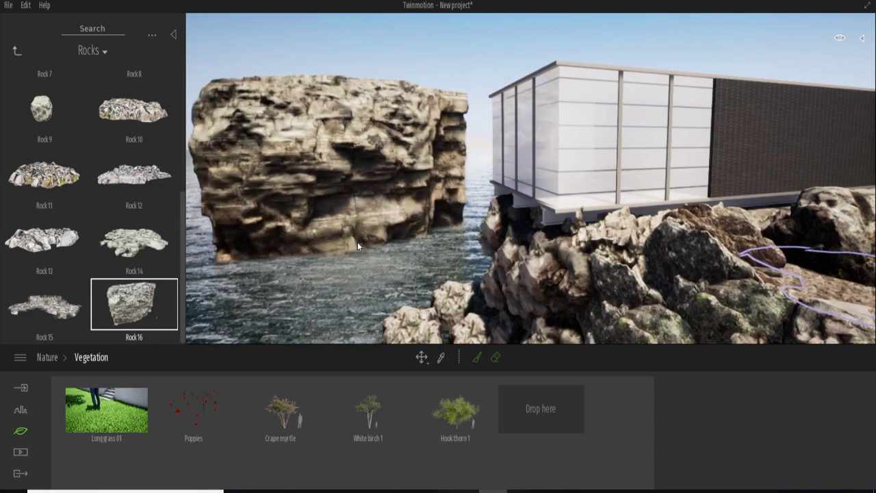
key("Escape")
left_click(17, 52)
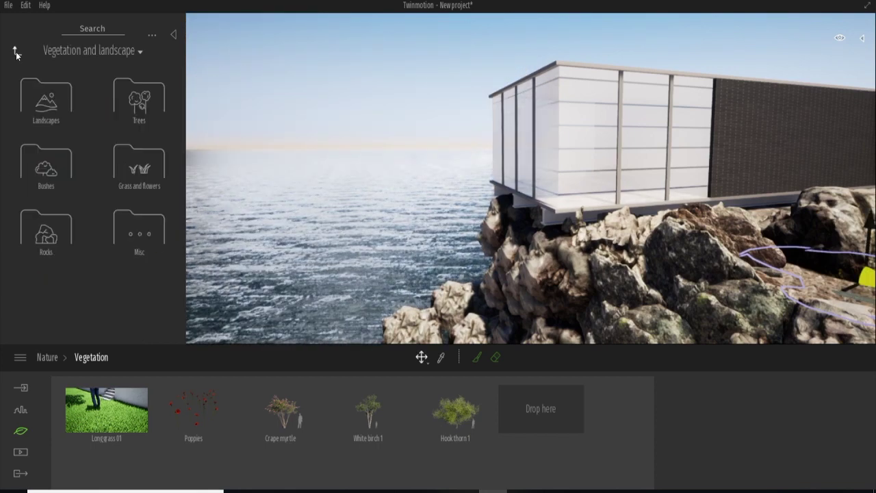
Browse the Misc vegetation folder and return to the top-level library.
left_click(139, 229)
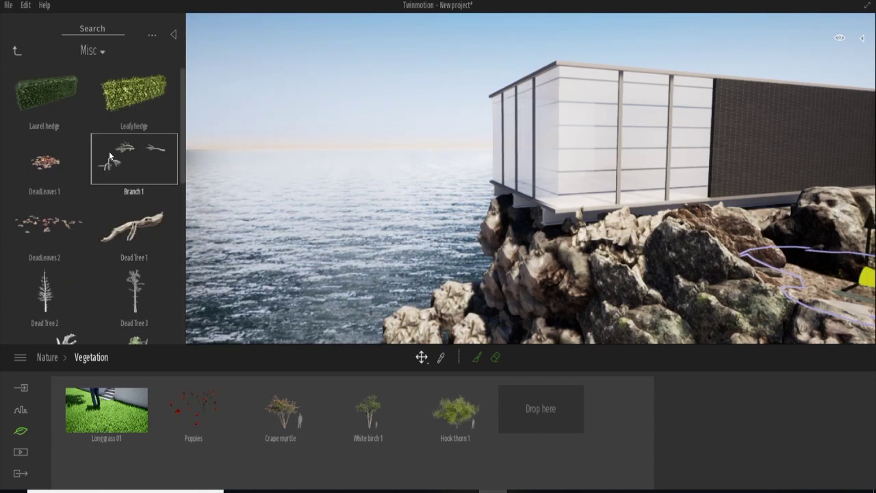
scroll(109, 156, "down", 2)
scroll(109, 156, "down", 5)
scroll(109, 156, "down", 3)
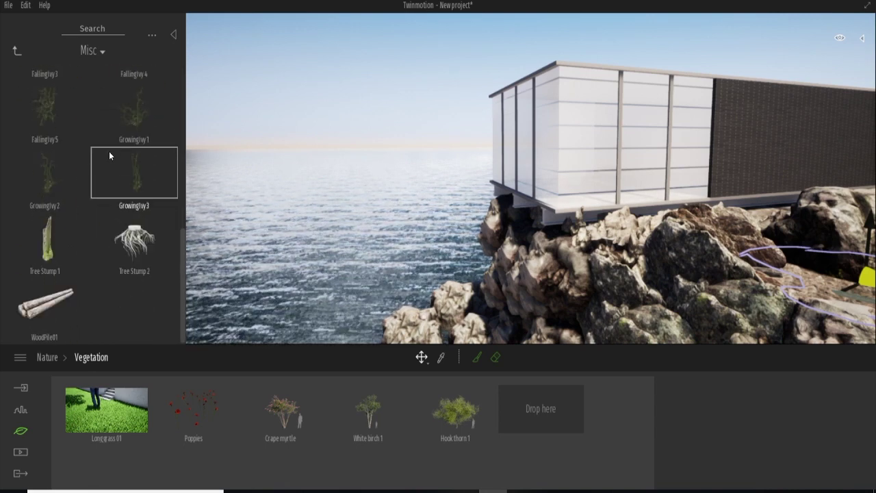
left_click(17, 51)
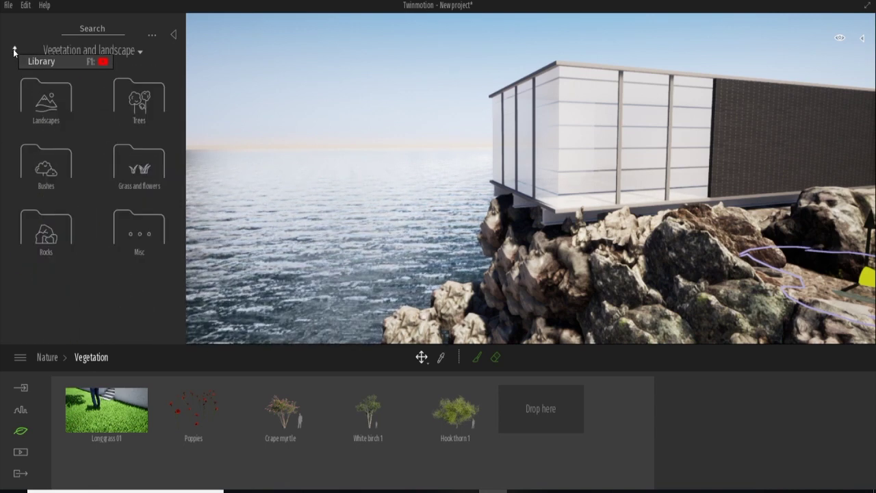
left_click(13, 51)
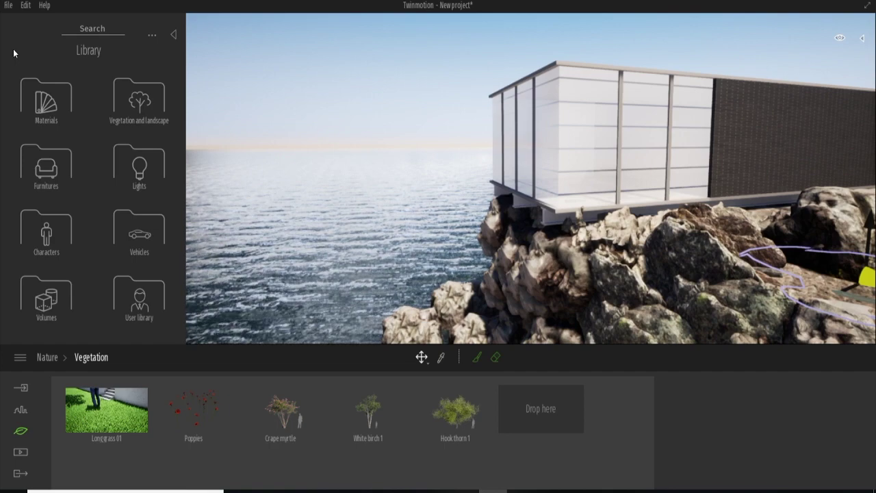
left_click(440, 356)
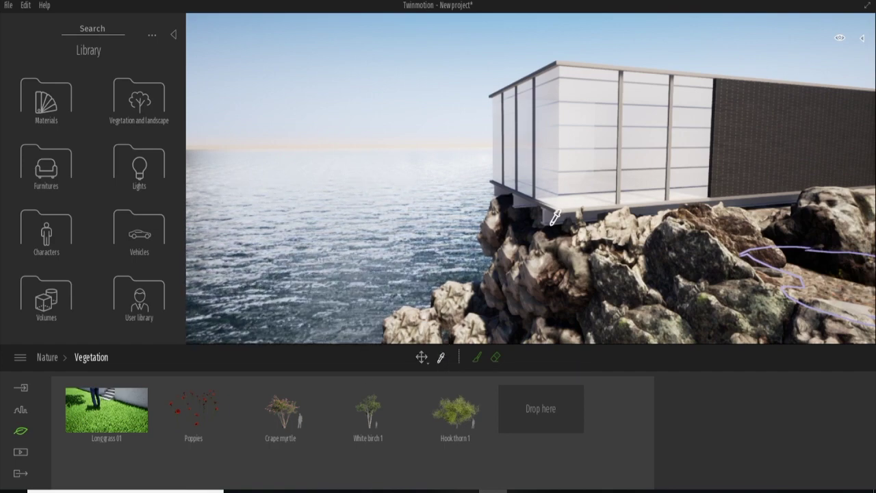
Apply Corten steel 01 from the Metal materials to the deck base.
left_click(554, 217)
left_click(137, 99)
scroll(122, 181, "down", 2)
scroll(121, 181, "down", 3)
scroll(122, 182, "down", 3)
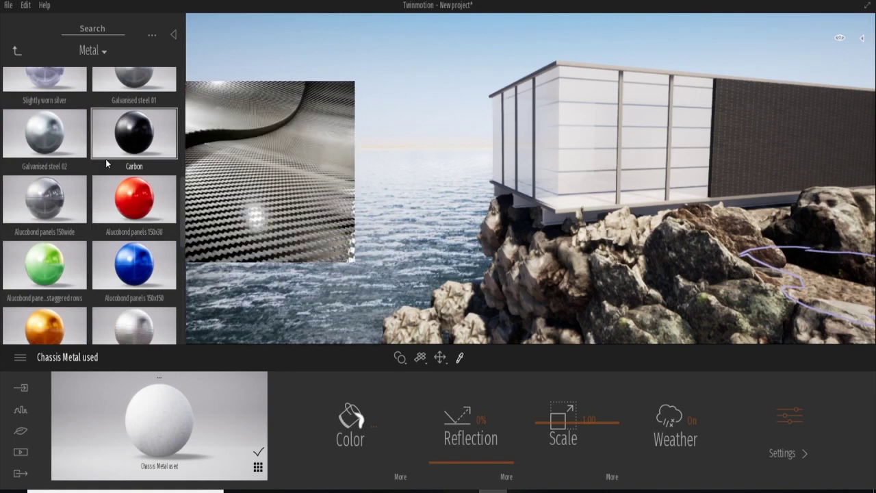
scroll(103, 256, "down", 2)
scroll(126, 208, "down", 2)
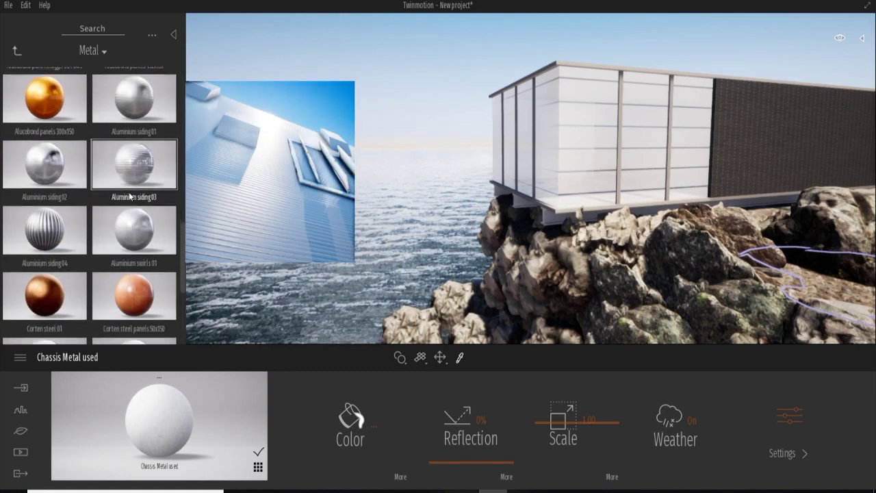
scroll(130, 196, "down", 2)
scroll(130, 178, "down", 2)
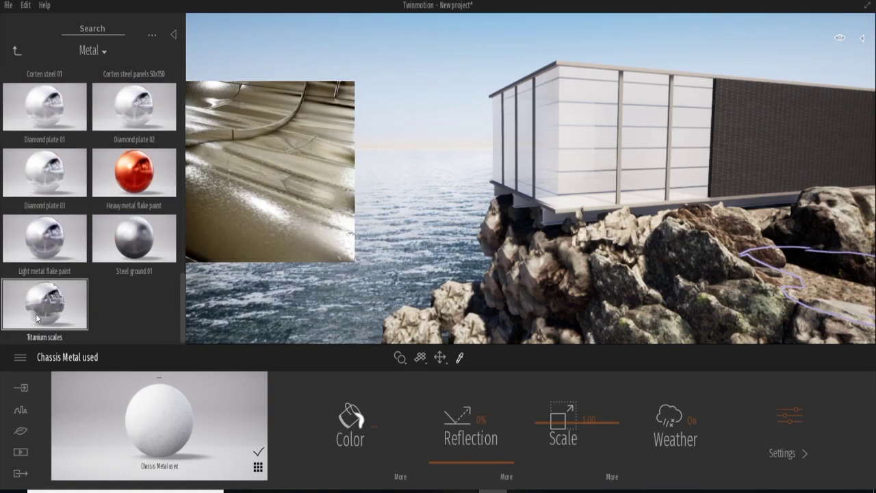
scroll(59, 231, "up", 2)
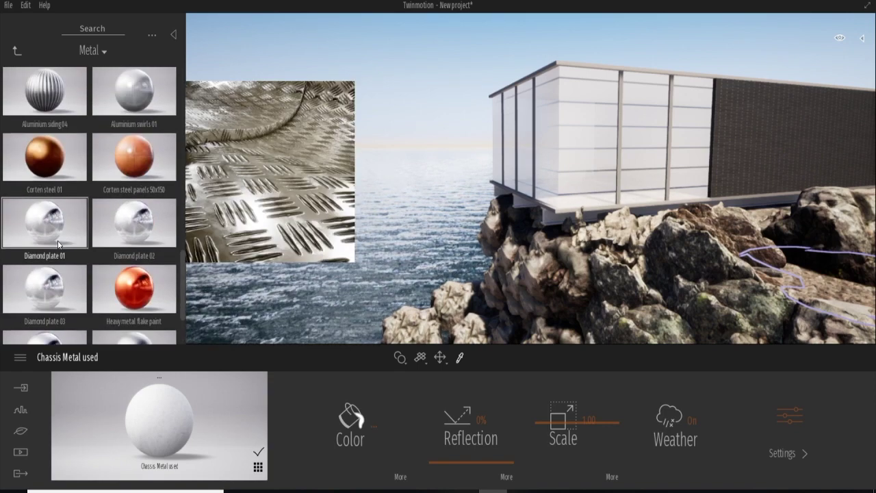
scroll(62, 242, "up", 1)
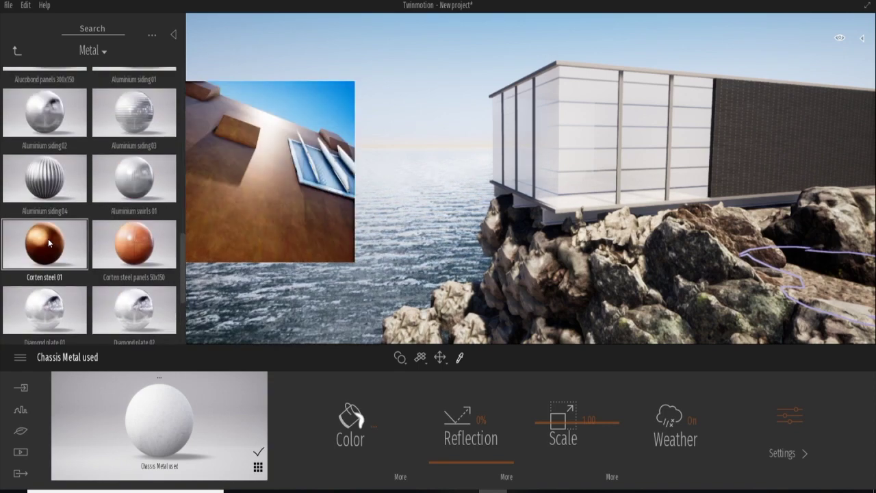
left_click_drag(48, 238, 546, 216)
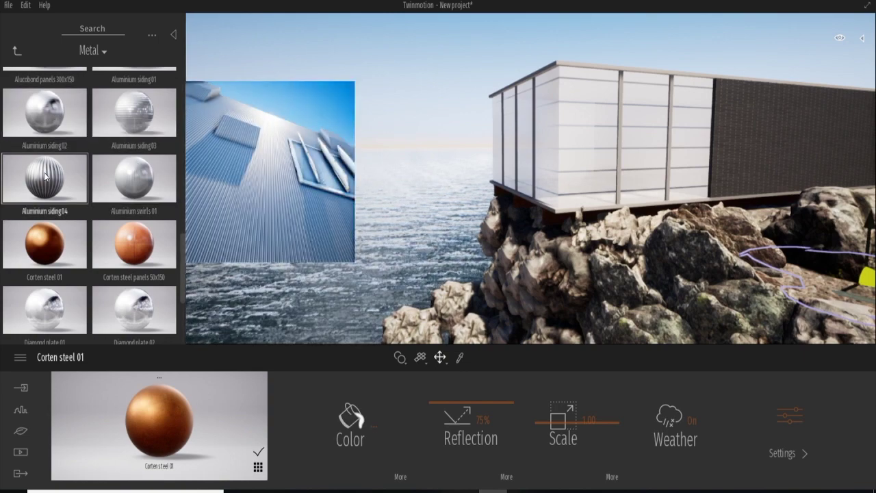
Give the dark end wall Aluminium siding 04, undoing a trial of Corten steel.
left_click_drag(46, 176, 781, 149)
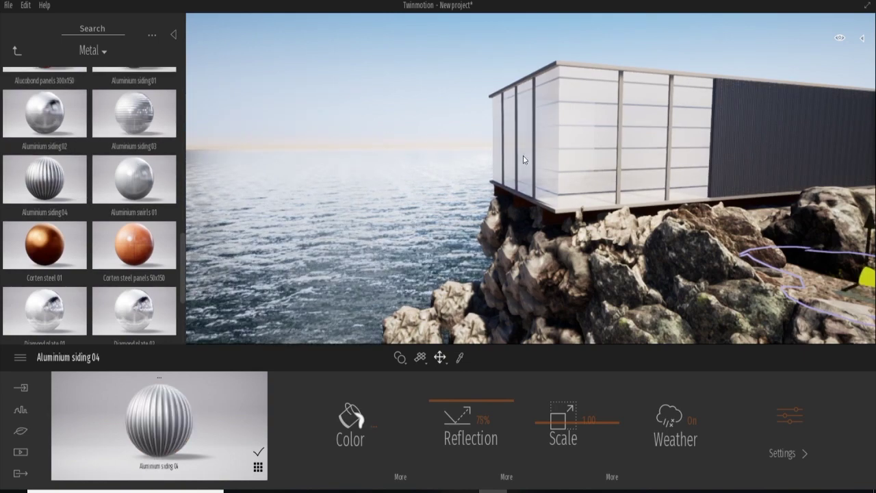
left_click_drag(134, 244, 764, 151)
key("ctrl+z")
Make the metal window frames black Carbon.
scroll(69, 176, "up", 1)
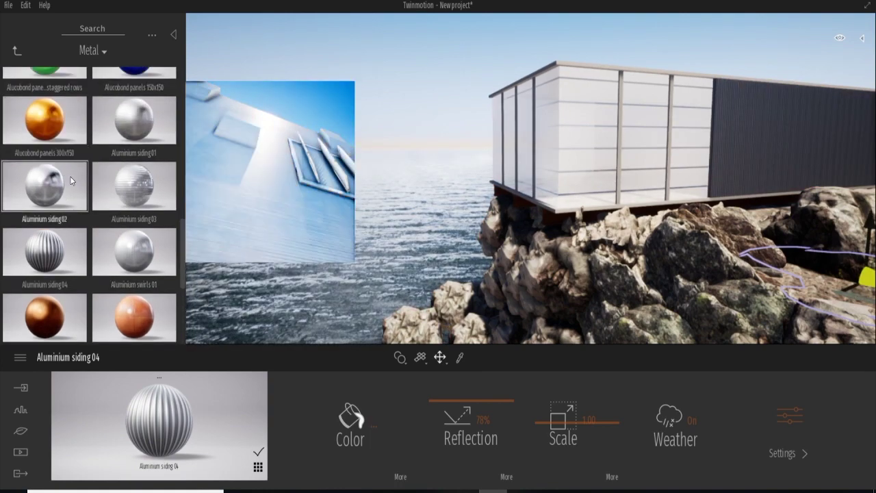
scroll(49, 183, "up", 1)
scroll(48, 199, "up", 1)
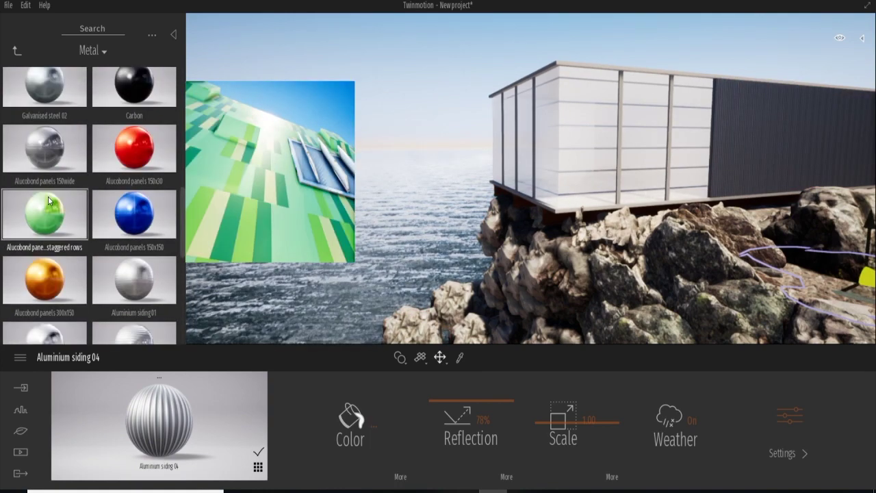
mouse_move(134, 86)
left_mouse_down()
mouse_move(715, 103)
mouse_move(621, 104)
left_mouse_up()
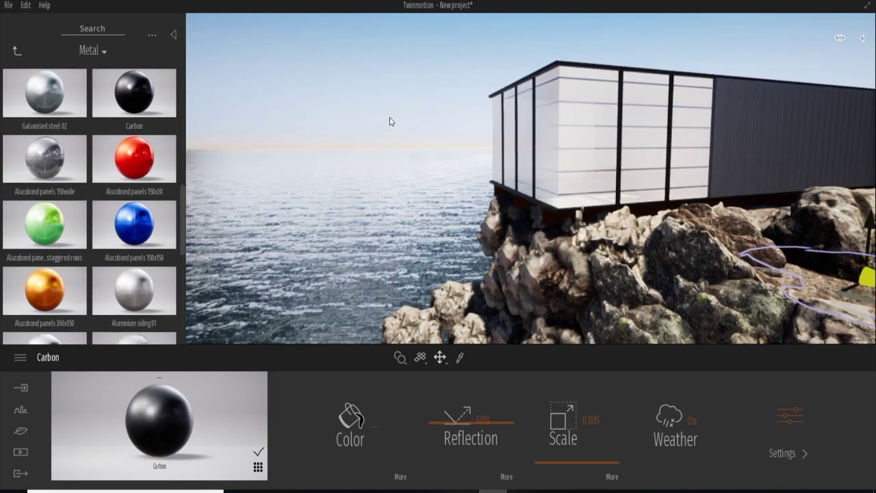
left_click(17, 51)
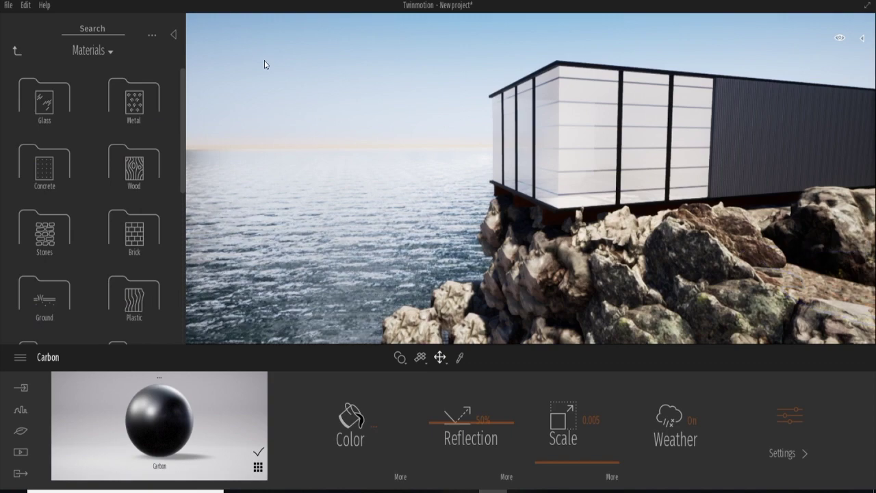
key("Down")
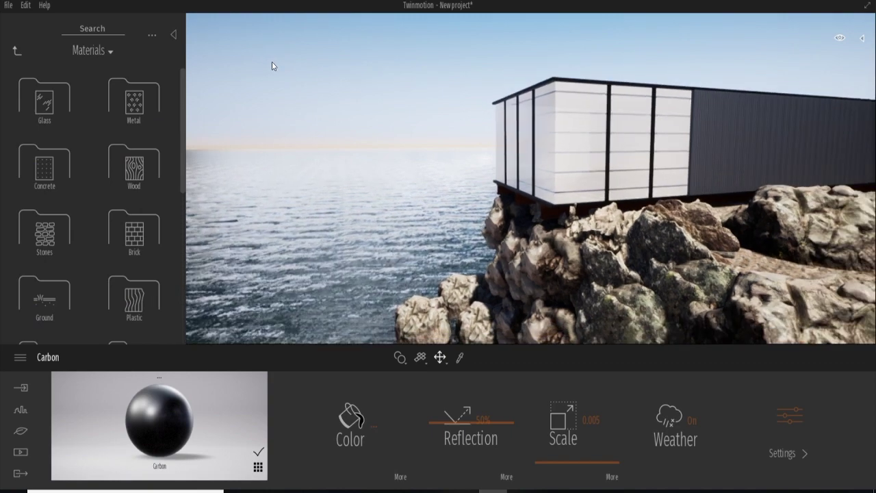
key("Up")
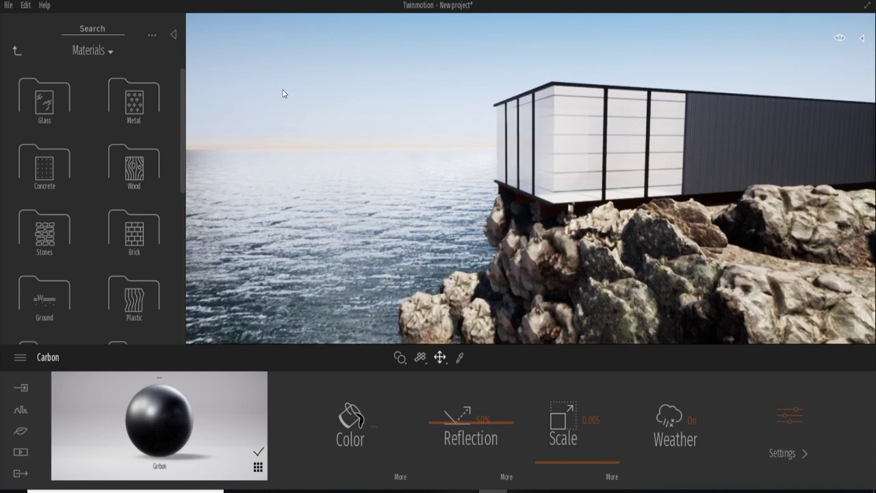
left_click(20, 409)
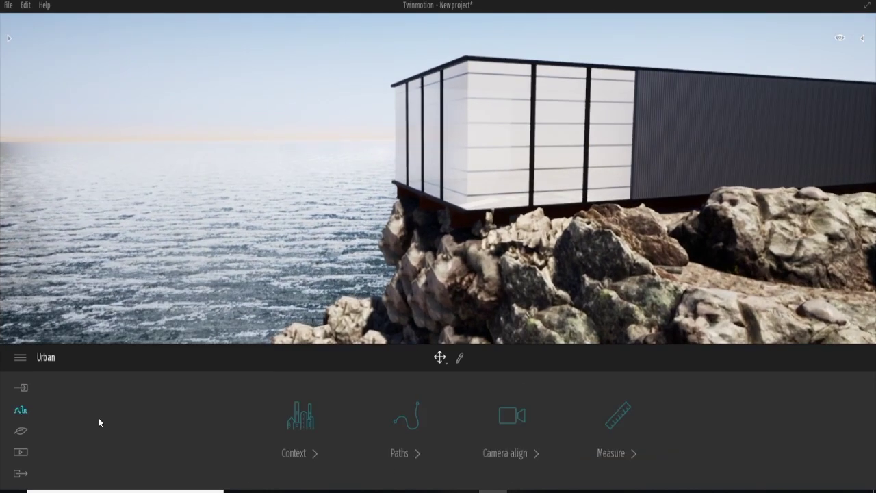
Browse the vegetation library's Trees, Misc and Landscapes folders.
left_click(20, 431)
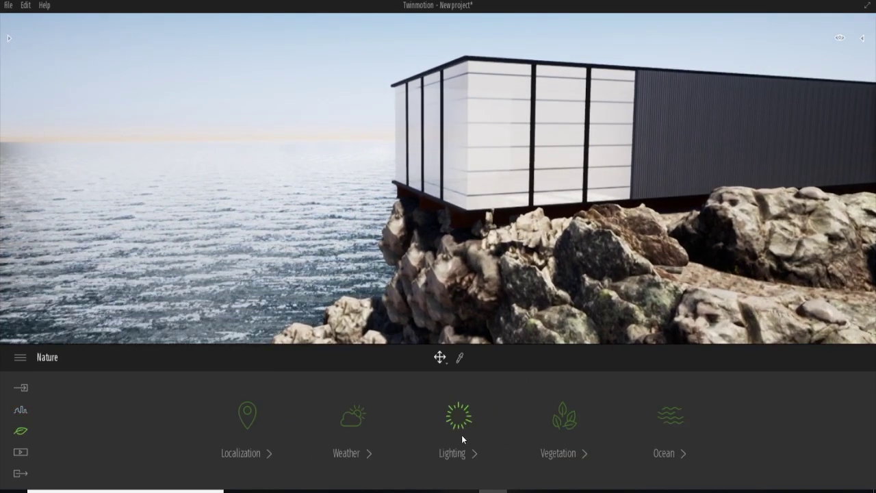
left_click(574, 425)
left_click(17, 52)
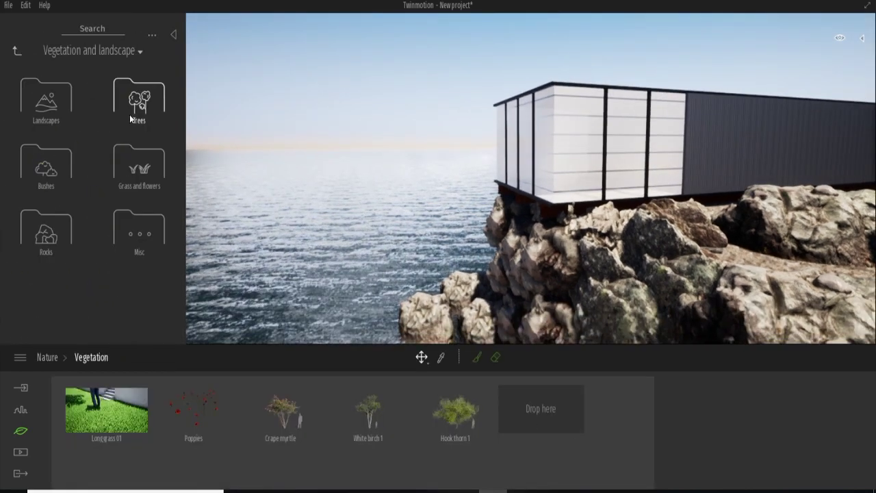
left_click(130, 220)
left_click(13, 51)
left_click(42, 93)
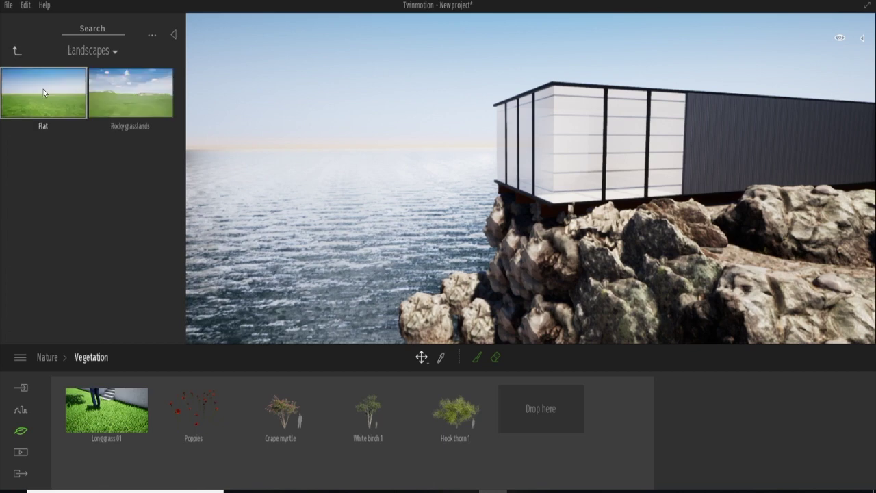
left_click(18, 51)
left_click(133, 222)
scroll(143, 169, "down", 3)
scroll(146, 151, "down", 3)
scroll(124, 143, "down", 2)
Return to the library root, close it, and open the Nature Weather settings.
left_click(14, 50)
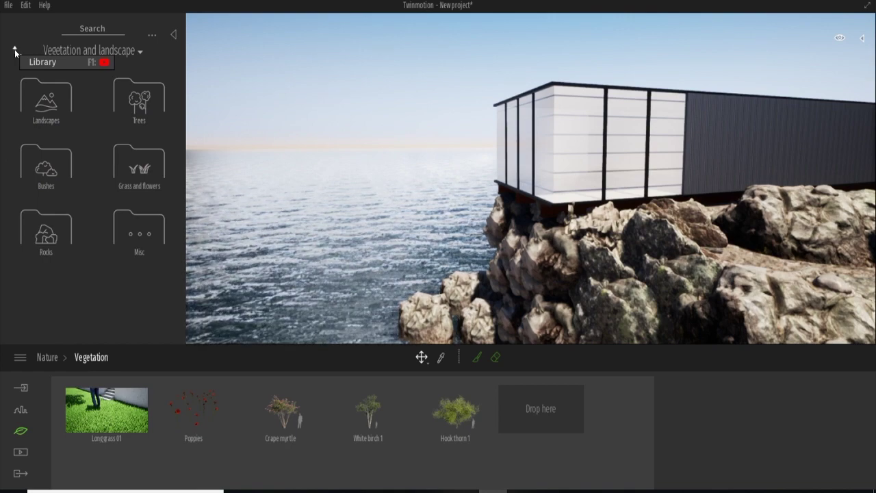
left_click(15, 50)
left_click(21, 409)
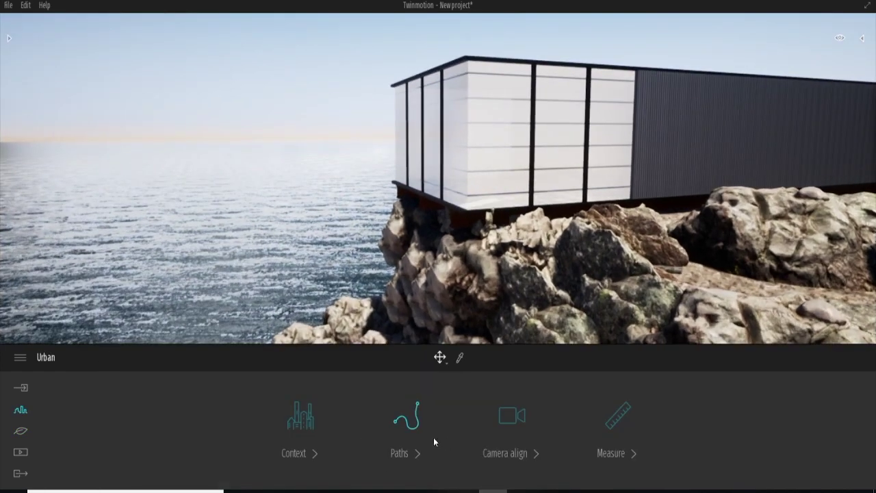
left_click(15, 434)
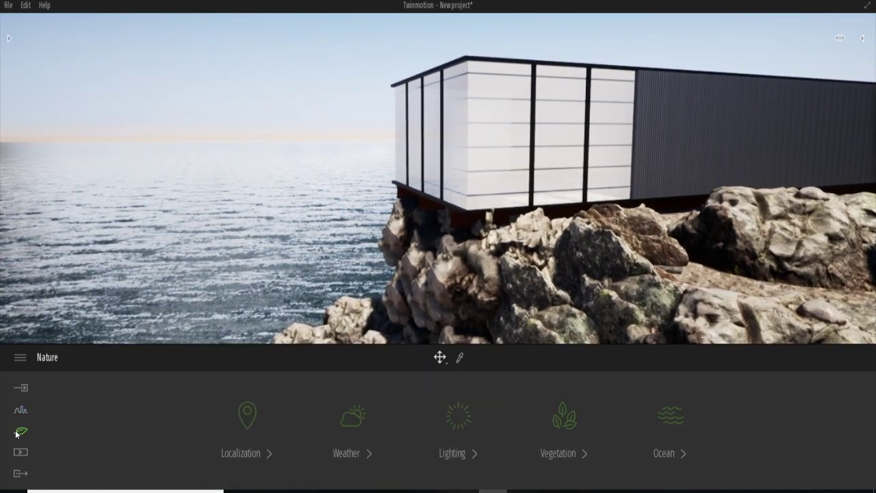
left_click(353, 418)
Switch the weather from sunny to rain and raise Effects Smog to 85% for thick fog.
left_click_drag(68, 413, 420, 423)
left_click(826, 418)
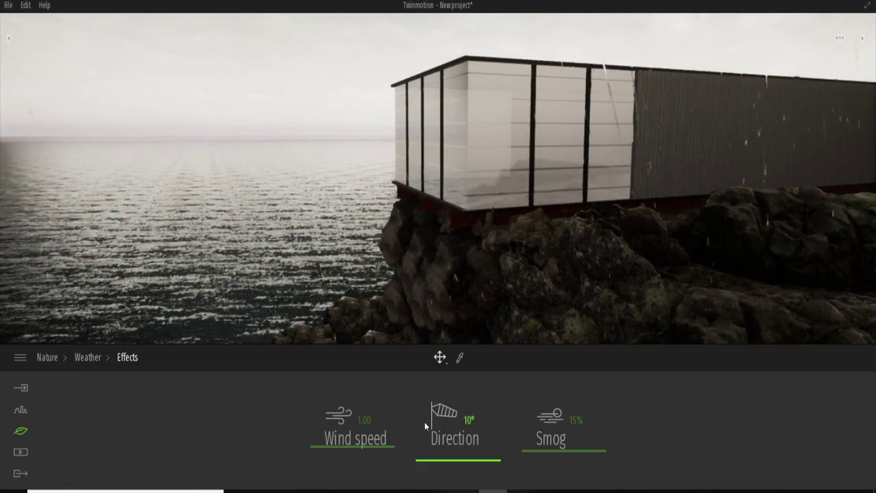
mouse_move(558, 457)
left_mouse_down()
mouse_move(561, 384)
mouse_move(563, 394)
left_mouse_up()
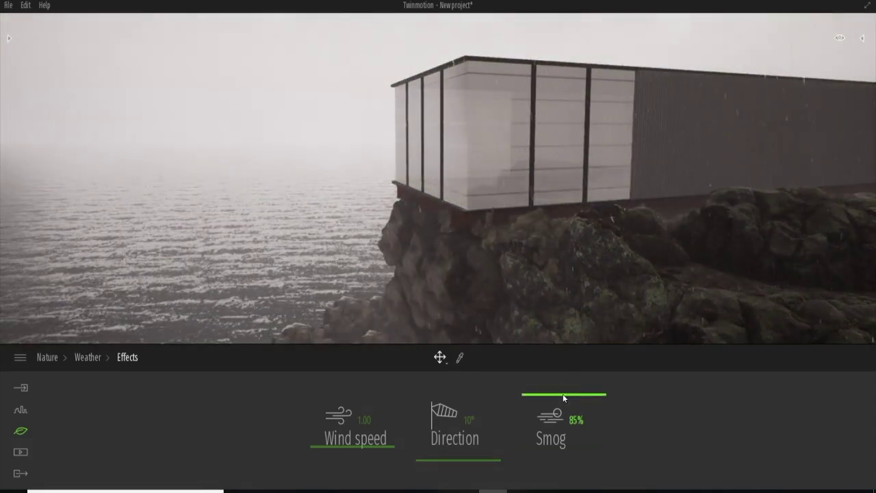
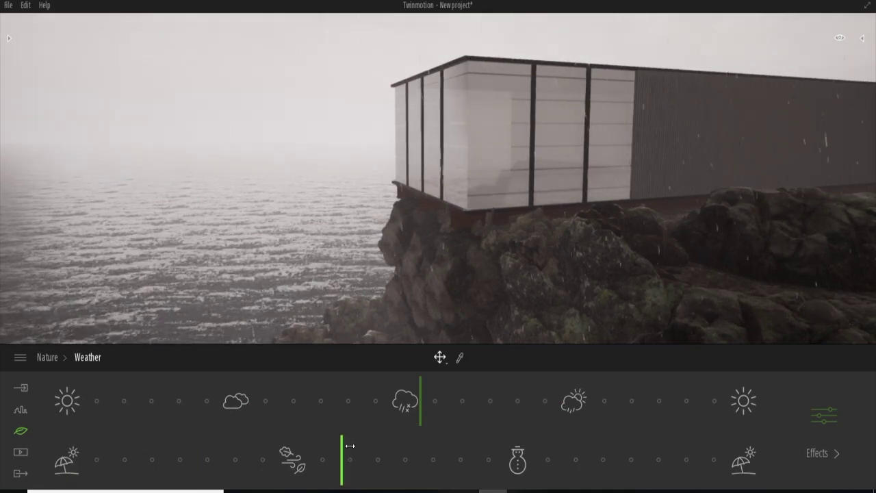
Set the weather sliders to rain, then lower the Smog effect to 67% to thin the fog.
left_click_drag(344, 444, 542, 462)
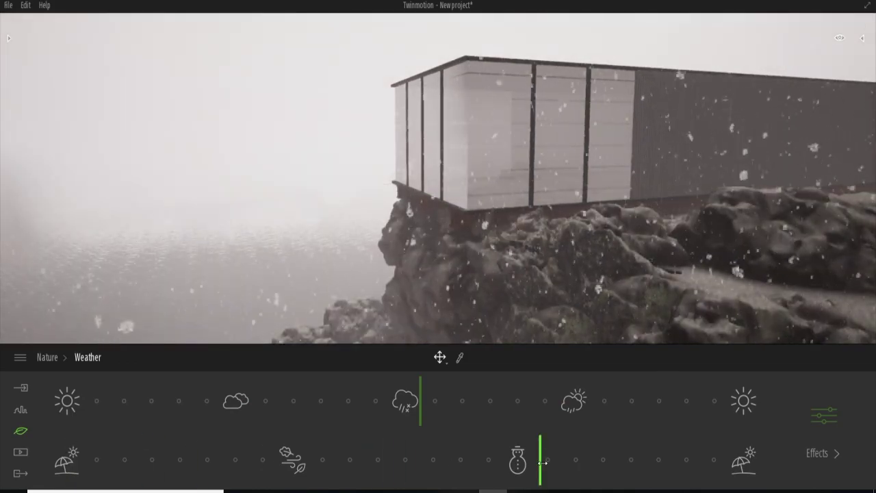
left_click_drag(610, 460, 802, 472)
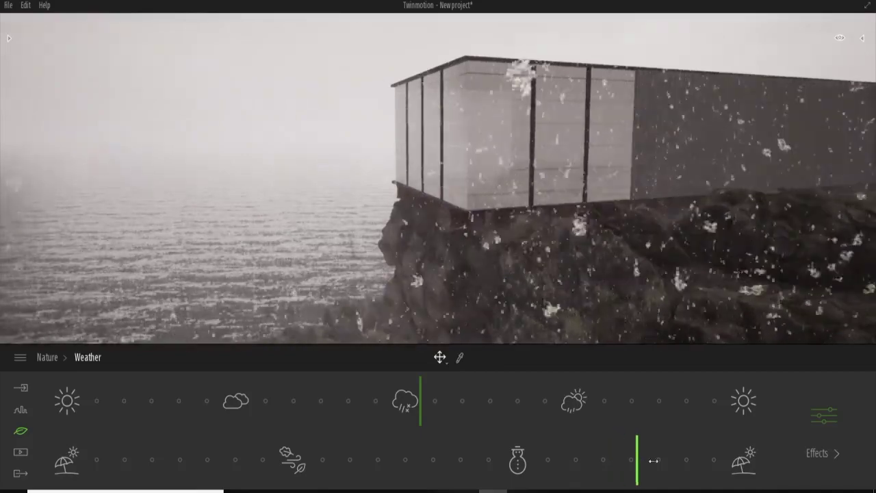
left_click_drag(412, 411, 673, 417)
left_click_drag(771, 420, 5, 407)
mouse_move(148, 413)
left_mouse_down()
mouse_move(443, 417)
mouse_move(66, 415)
mouse_move(483, 424)
mouse_move(470, 425)
left_mouse_up()
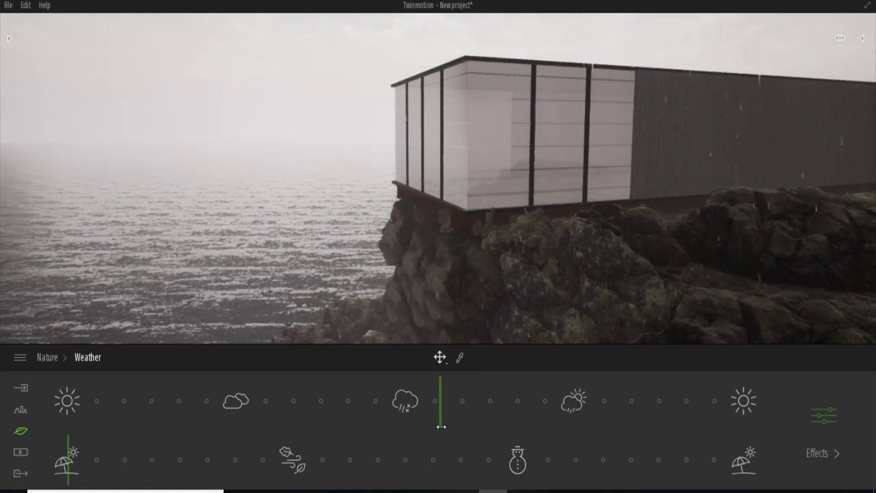
left_click(814, 414)
mouse_move(546, 396)
left_mouse_down()
mouse_move(542, 470)
mouse_move(554, 426)
mouse_move(574, 422)
mouse_move(557, 412)
mouse_move(561, 393)
mouse_move(558, 408)
left_mouse_up()
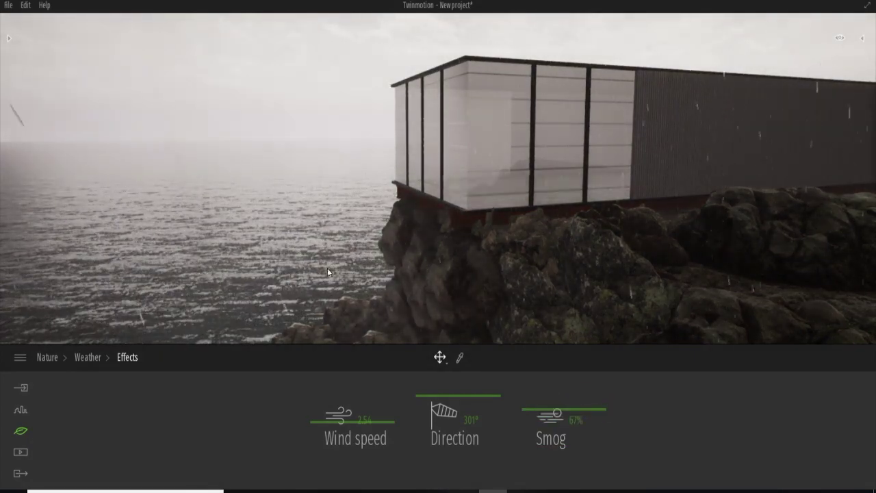
Bring the camera down to water level beside the cliff, facing out over the sea.
scroll(381, 179, "down", 2)
mouse_move(434, 211)
right_mouse_down()
mouse_move(431, 273)
mouse_move(437, 188)
right_mouse_up()
scroll(409, 226, "up", 1)
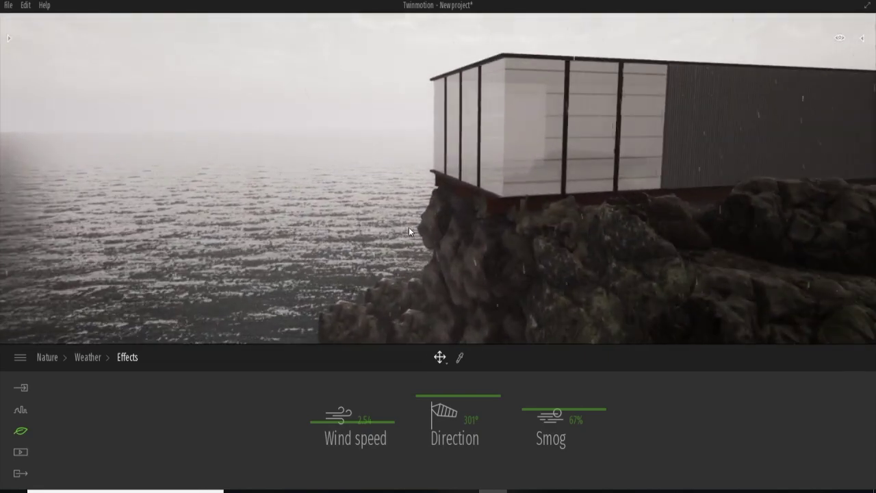
key("e")
key("e")
key("q")
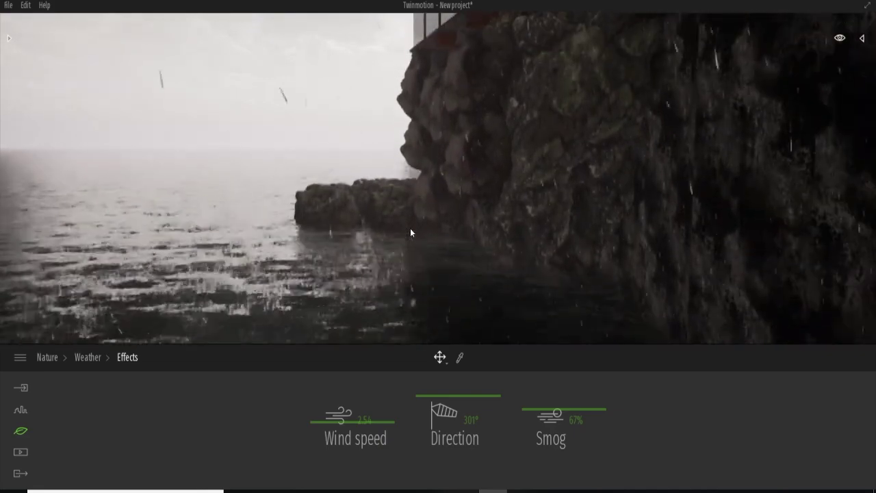
key("e")
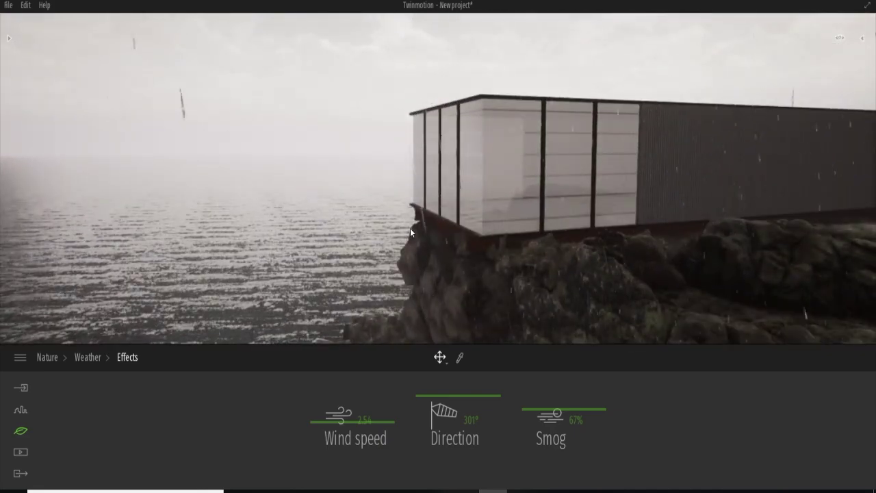
key("q")
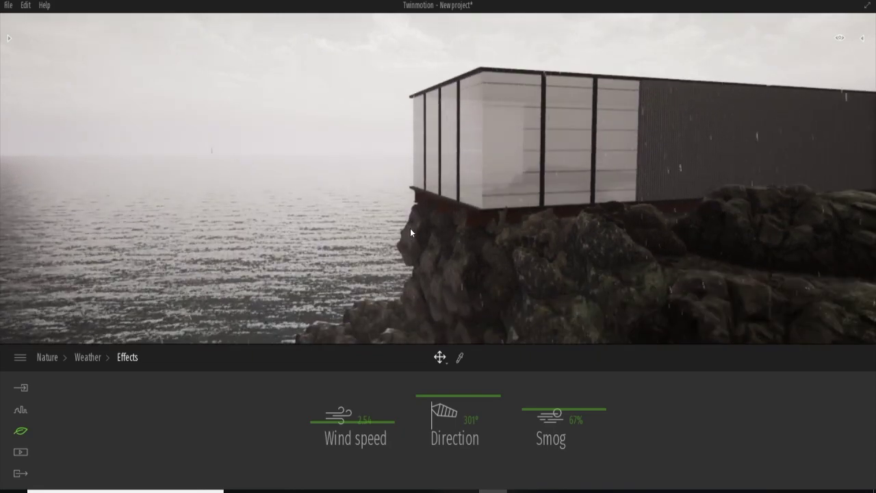
key("e")
key("q")
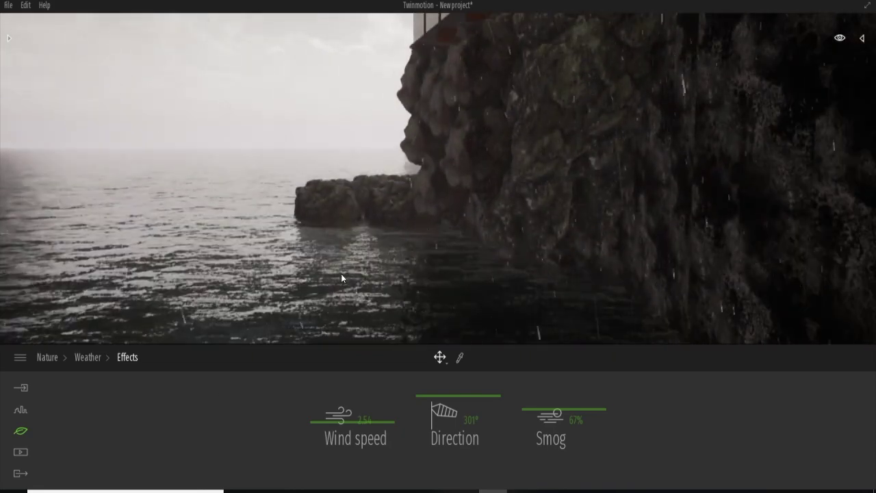
In Media > Video > Create, create three clips: Clip 01, Clip 02 and Clip 03.
left_click(23, 454)
left_click(510, 418)
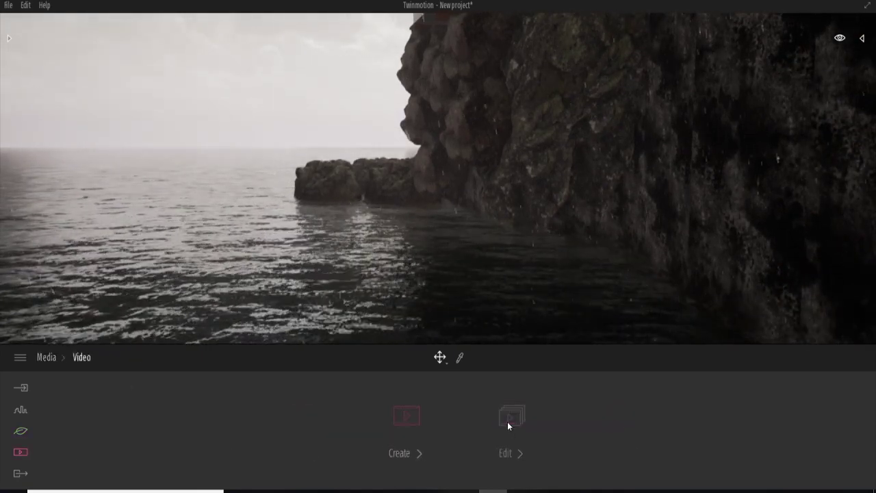
left_click(413, 424)
left_click(96, 424)
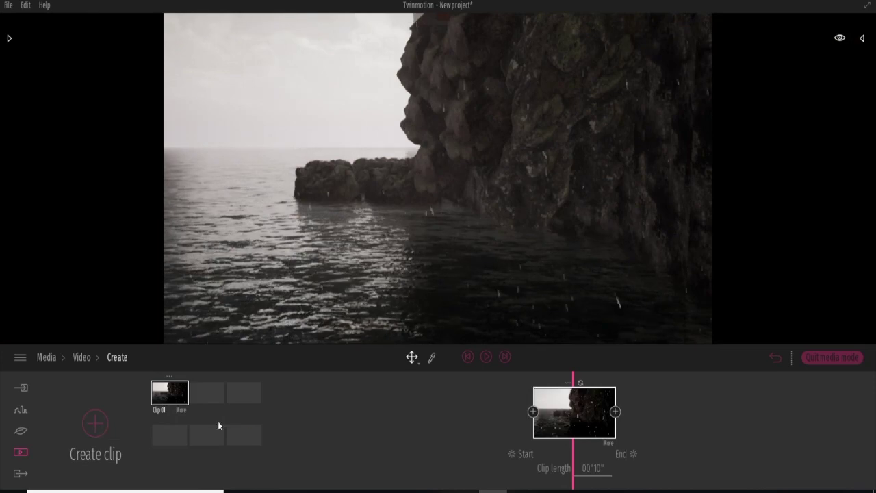
left_click(615, 413)
left_click(95, 424)
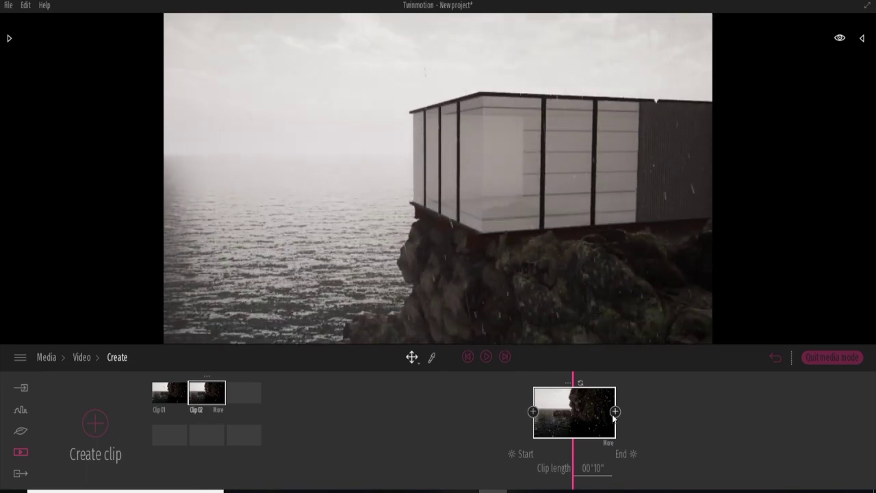
left_click(103, 426)
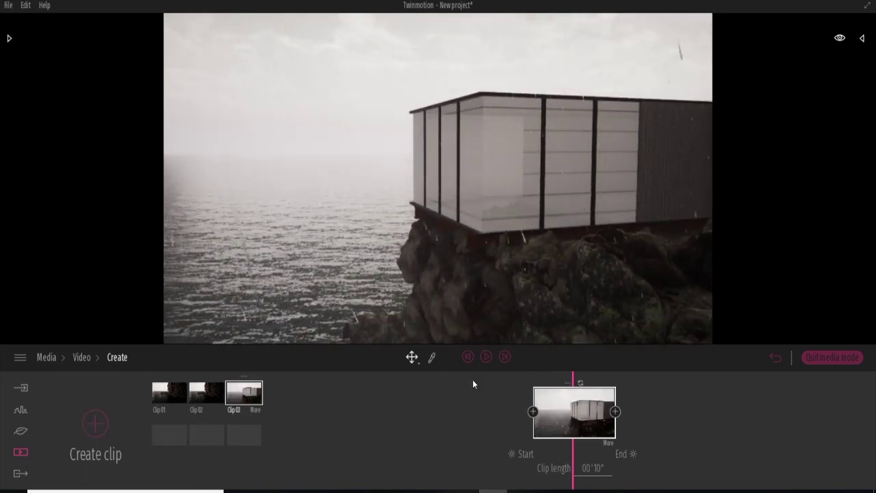
Review the three clips, then delete Clip 03 and Clip 01, keeping only Clip 02.
left_click(221, 395)
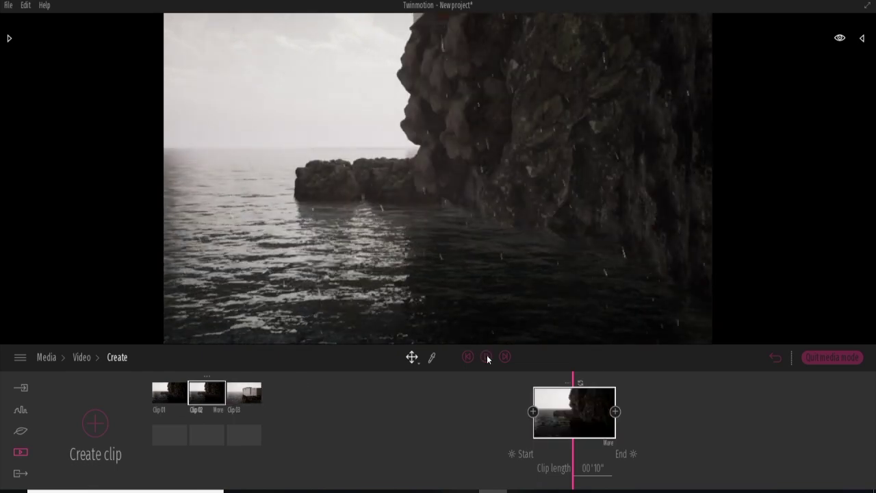
left_click(183, 396)
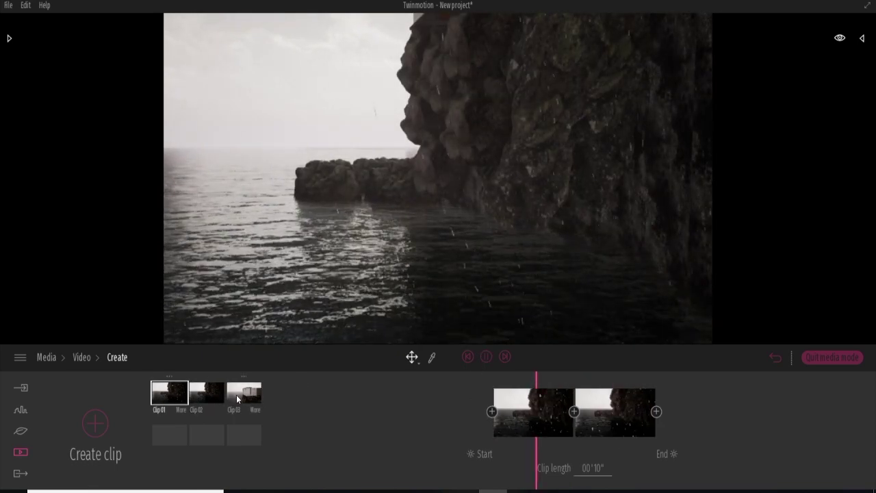
left_click(237, 399)
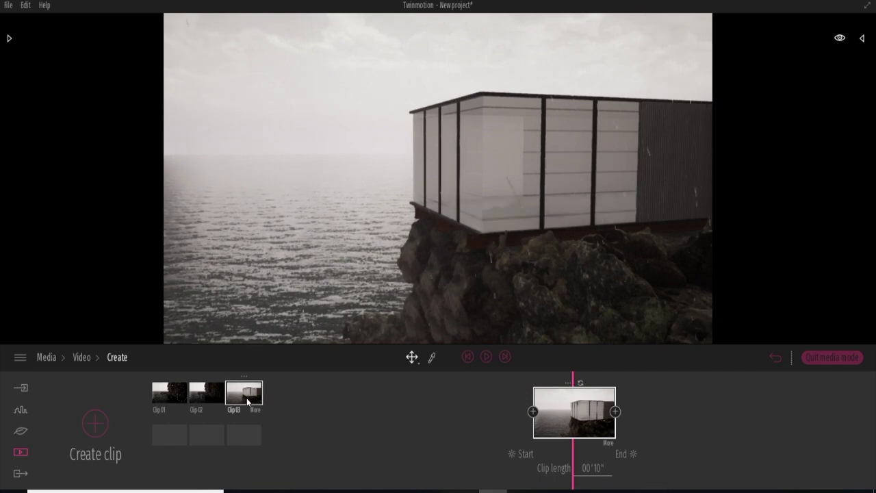
key("Delete")
left_click(204, 401)
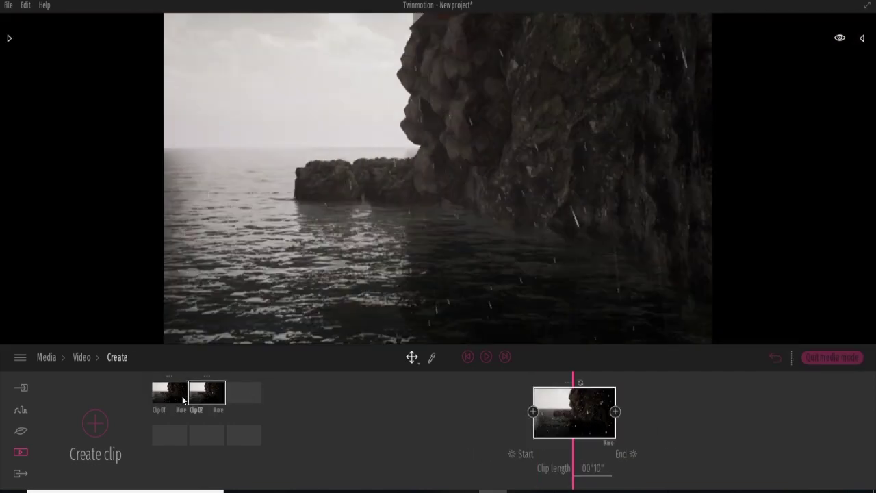
key("Delete")
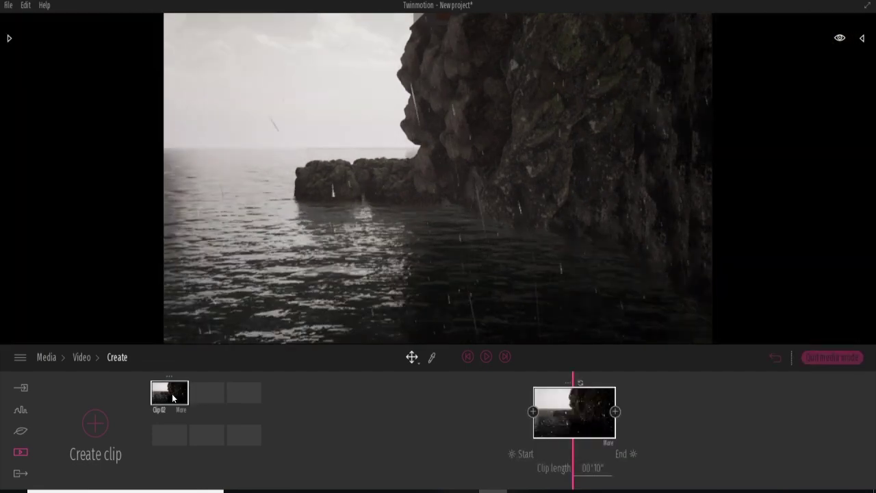
Add a house-view clip, Clip 04, then reselect Clip 02.
left_click(615, 411)
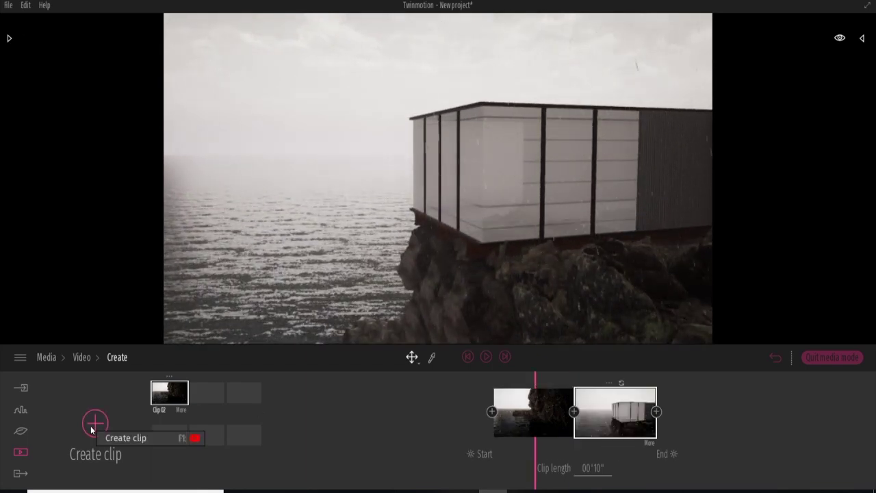
left_click(95, 422)
left_click(169, 393)
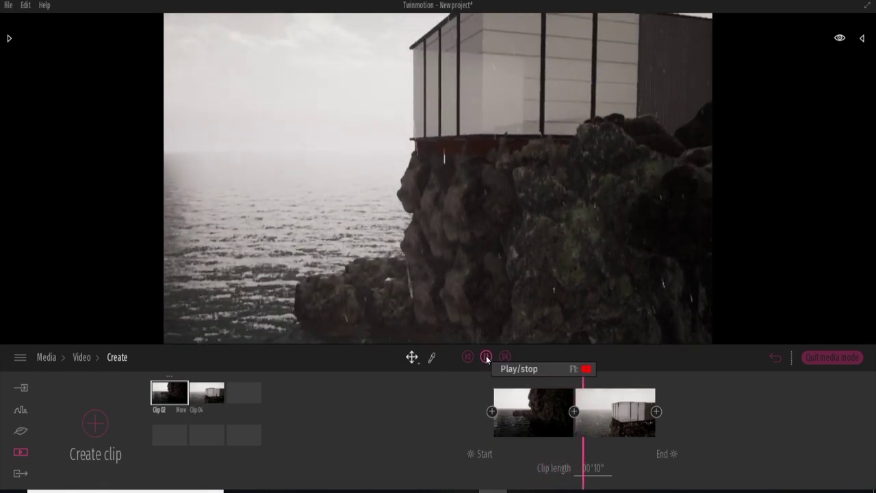
Play and stop the clip sequence preview in the viewport.
left_click(485, 355)
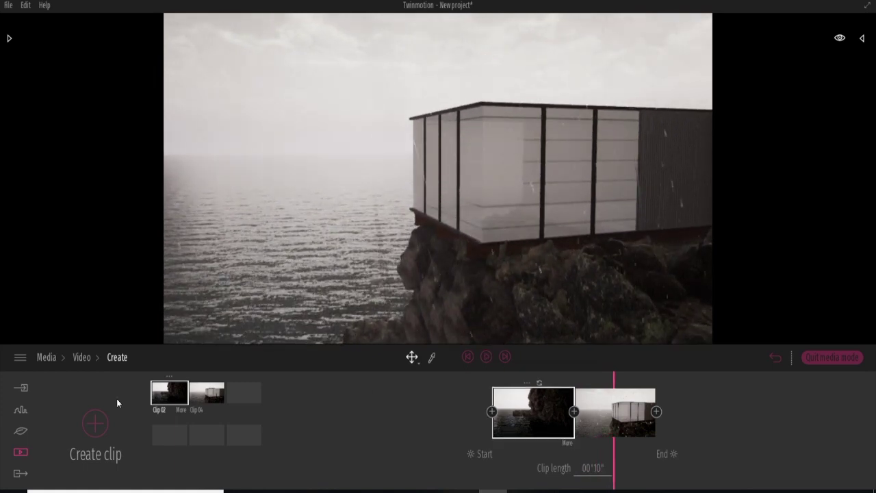
left_click(485, 358)
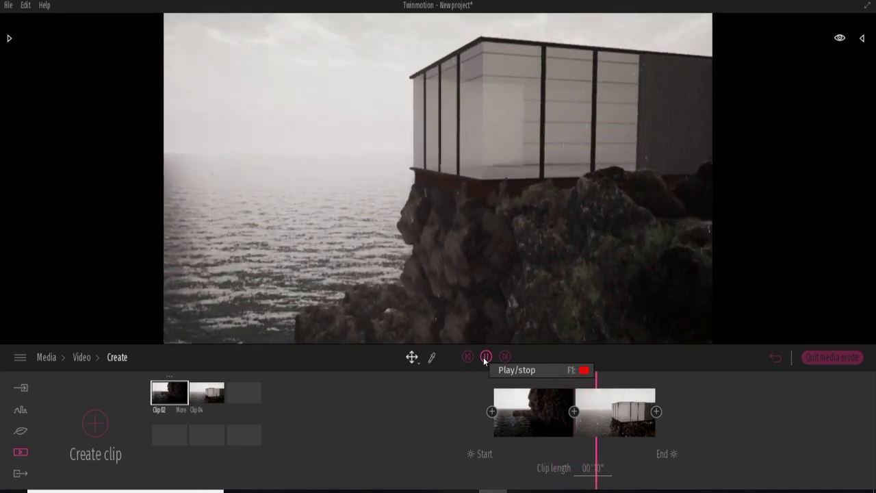
left_click(483, 358)
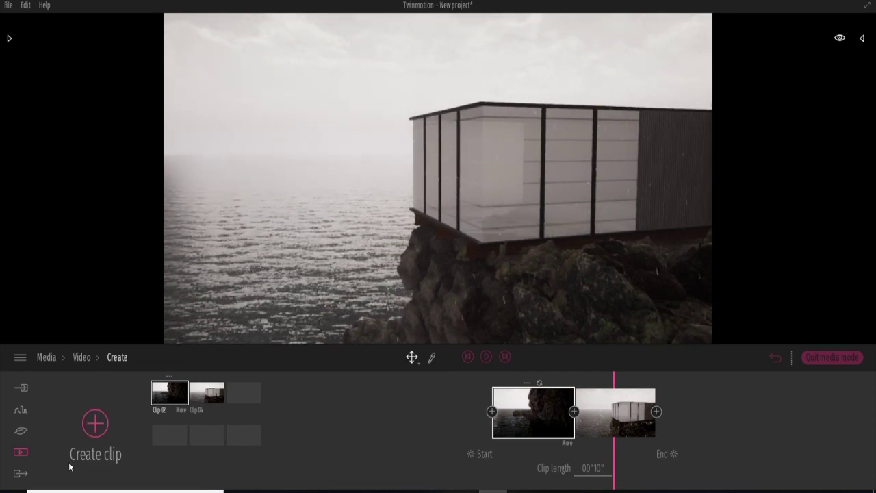
left_click(468, 358)
left_click(488, 355)
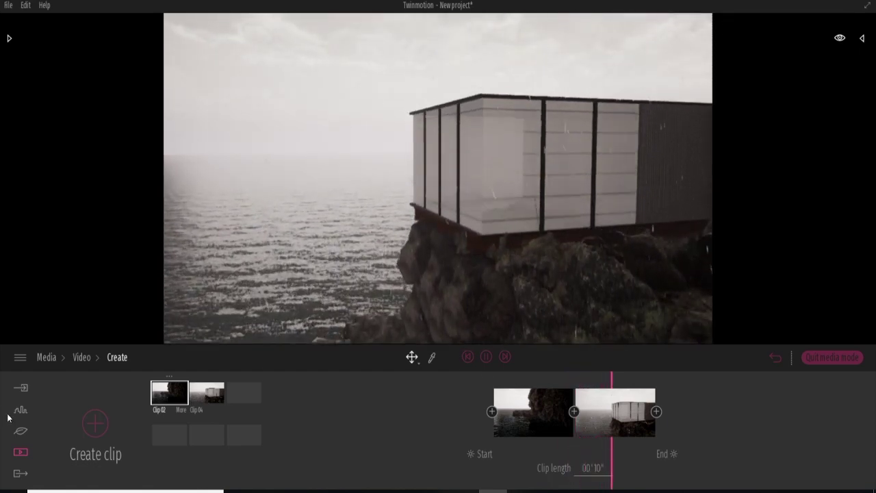
Switch to the Media Image section and load the Image 01 camera view.
left_click(21, 451)
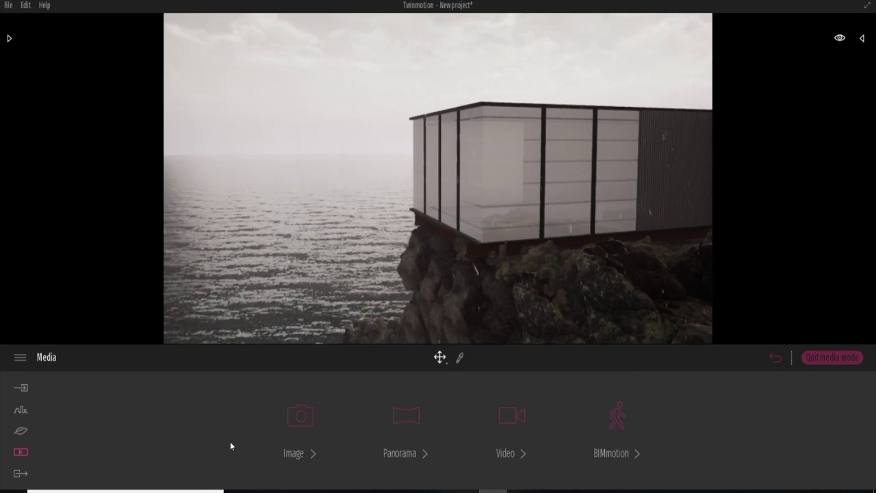
left_click(303, 414)
left_click(96, 423)
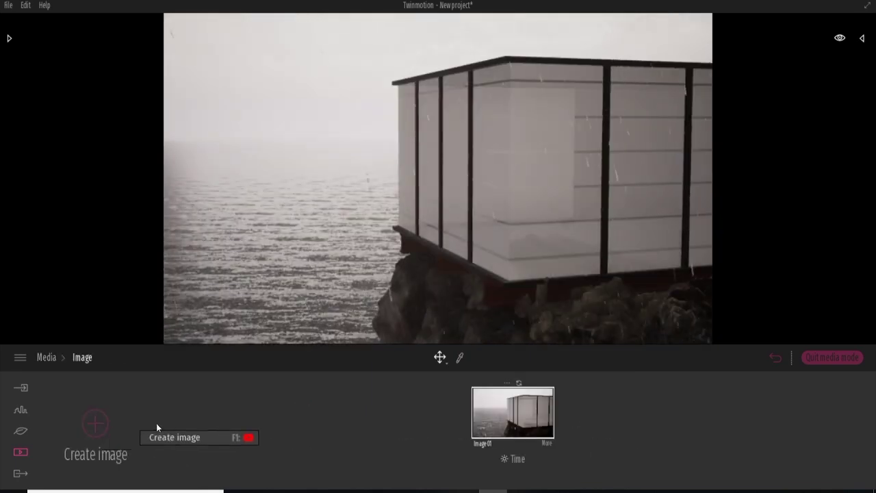
Orbit and move the camera to a new angle on the cliff-top house and capture it as Image 02.
scroll(367, 166, "down", 3)
left_click_drag(367, 162, 367, 162)
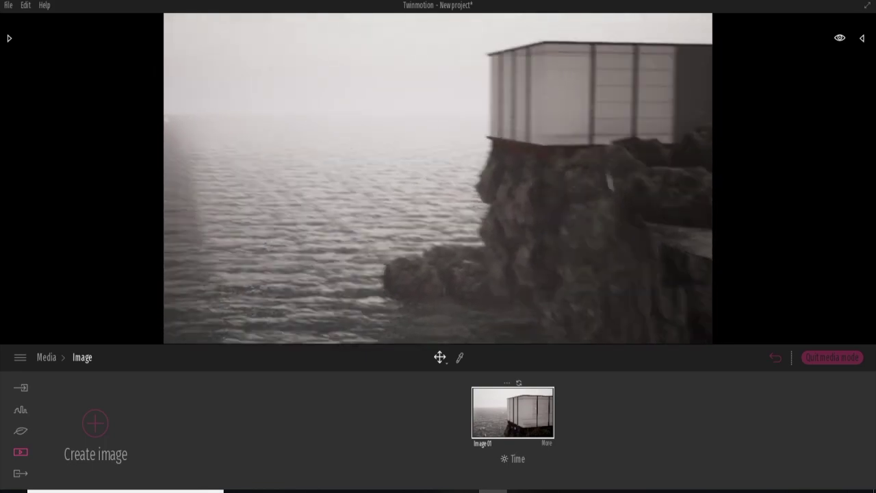
mouse_move(368, 162)
left_mouse_down()
mouse_move(438, 172)
mouse_move(410, 175)
mouse_move(423, 184)
left_mouse_up()
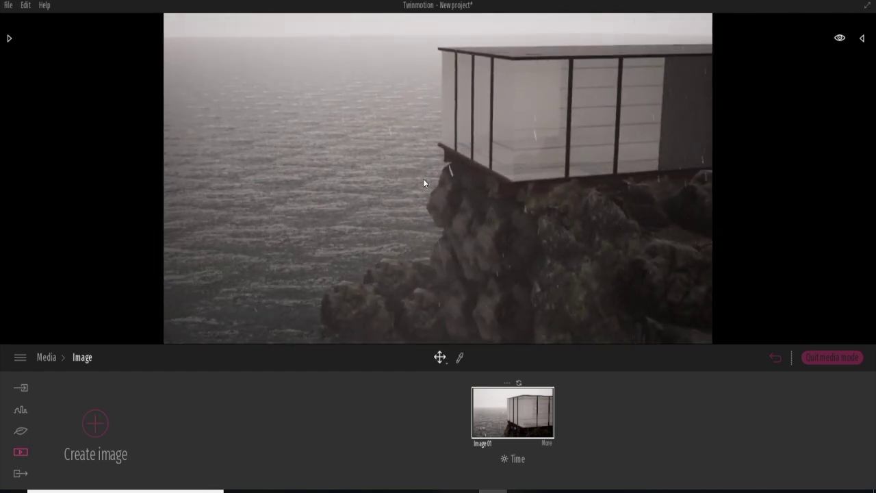
mouse_move(338, 215)
left_mouse_down()
mouse_move(370, 236)
mouse_move(439, 210)
left_mouse_up()
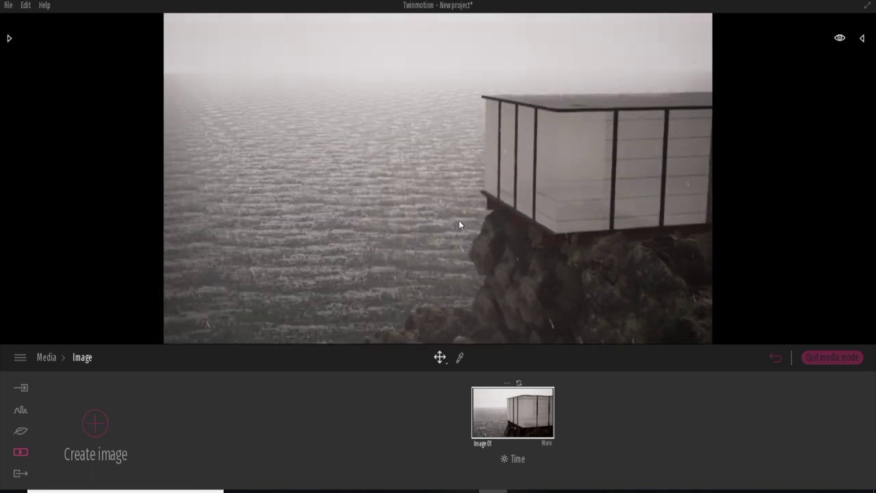
left_click_drag(460, 221, 518, 239)
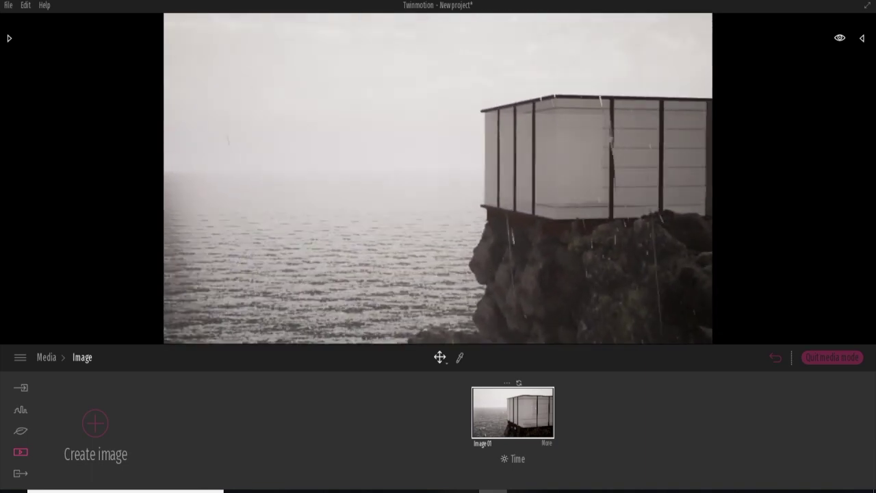
key("Right")
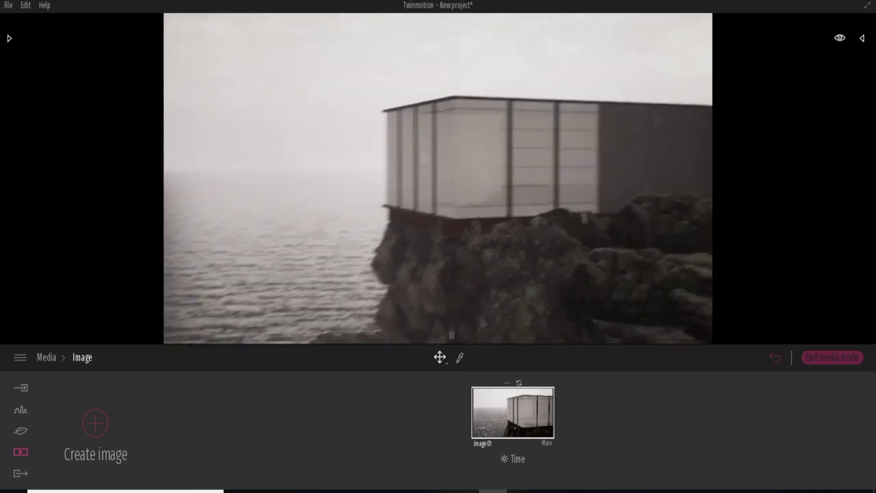
key("Up")
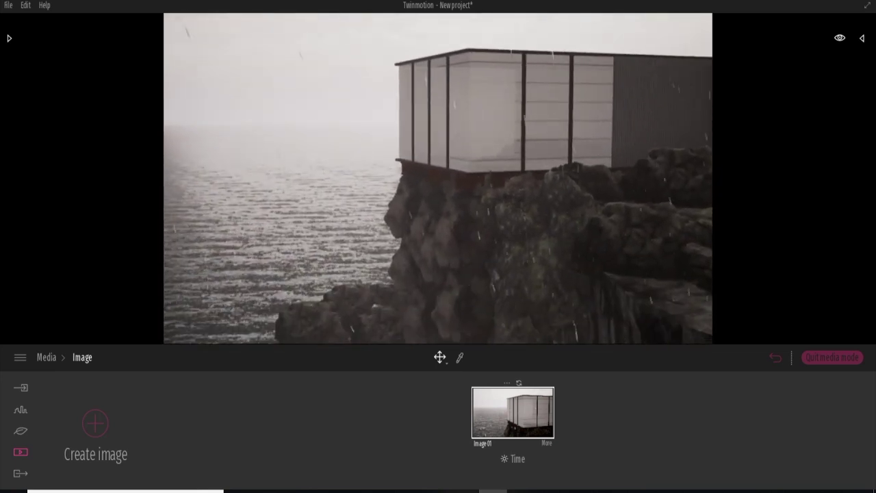
key("Up")
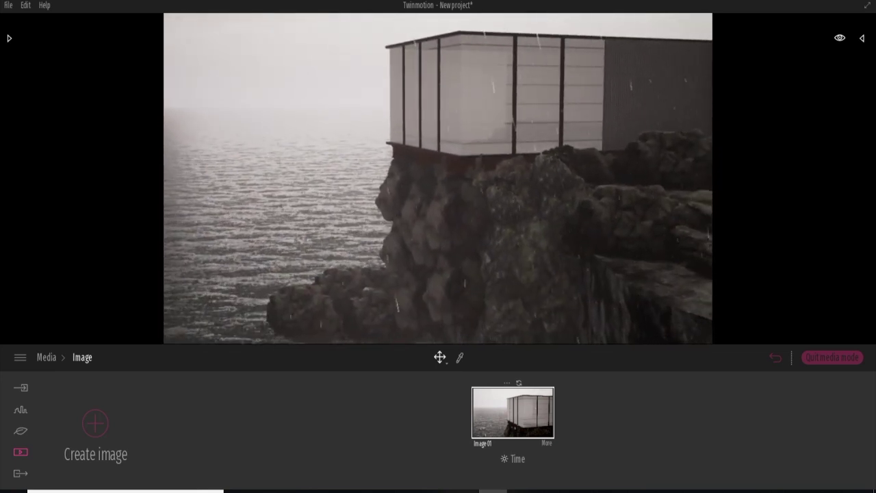
key("Left")
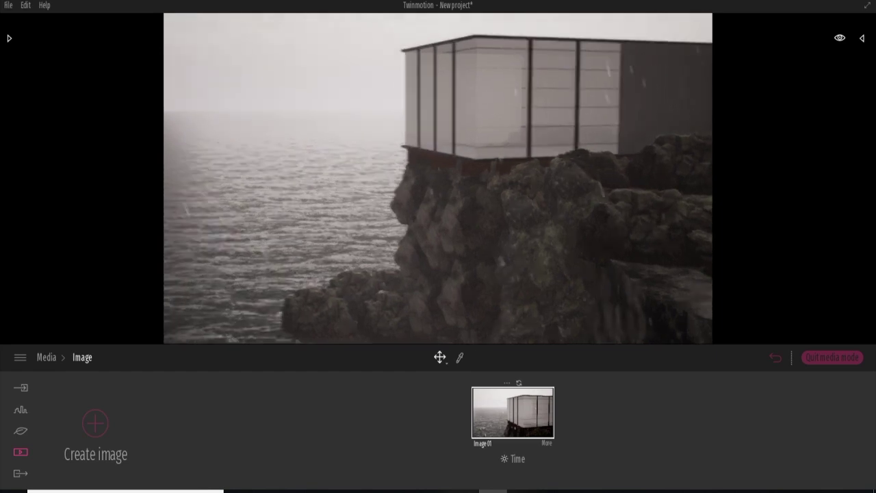
key("Left")
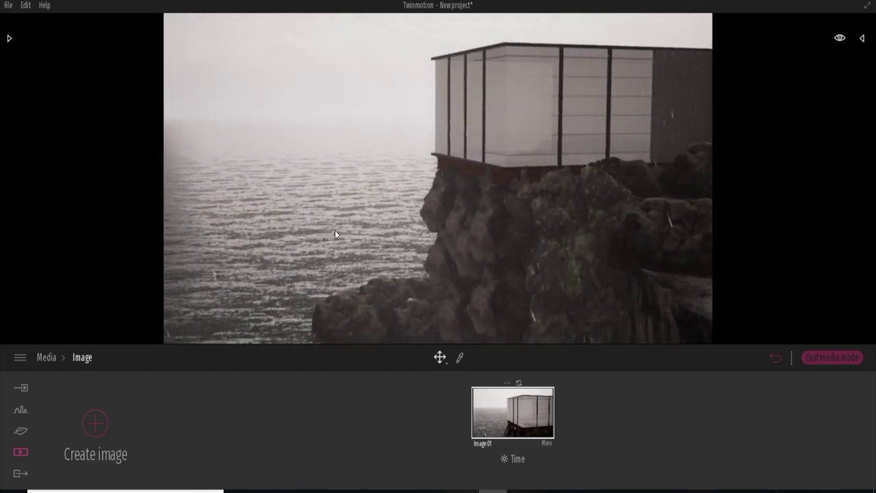
left_click(98, 424)
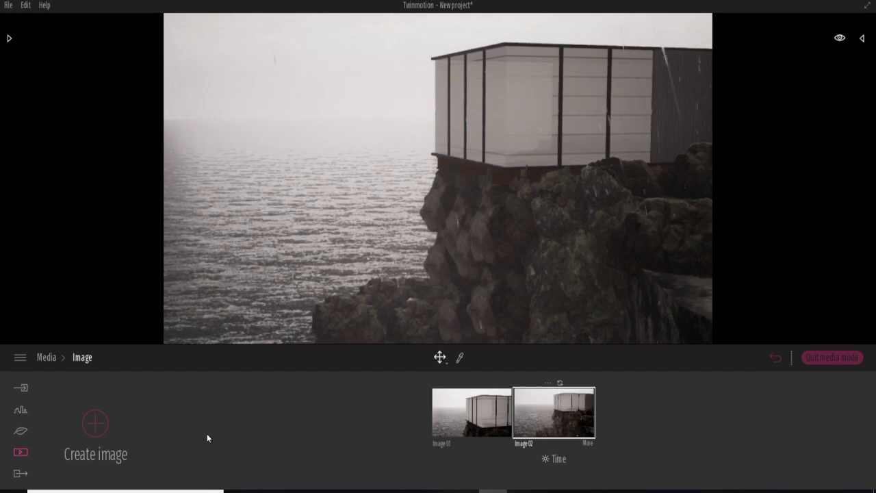
Choose Clip 02 for video export and export it to the Desktop's Twin Motion folder.
left_click(21, 473)
left_click(409, 411)
left_click(400, 370)
left_click(720, 417)
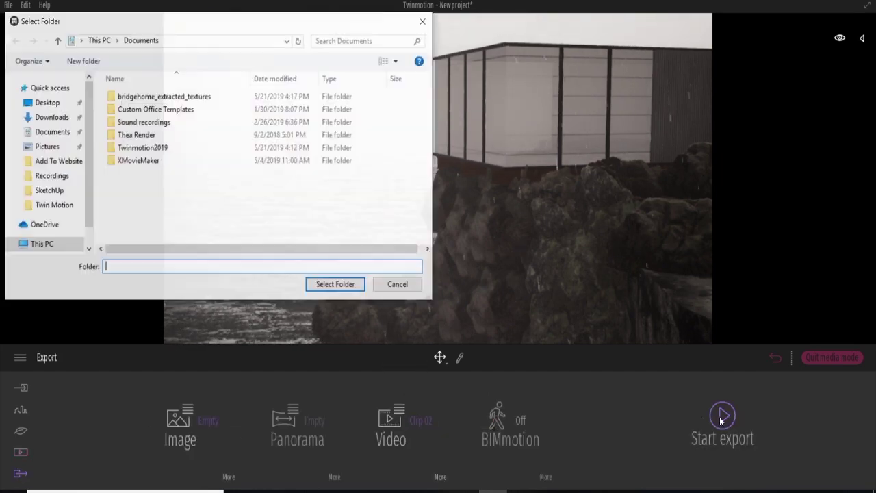
left_click(137, 152)
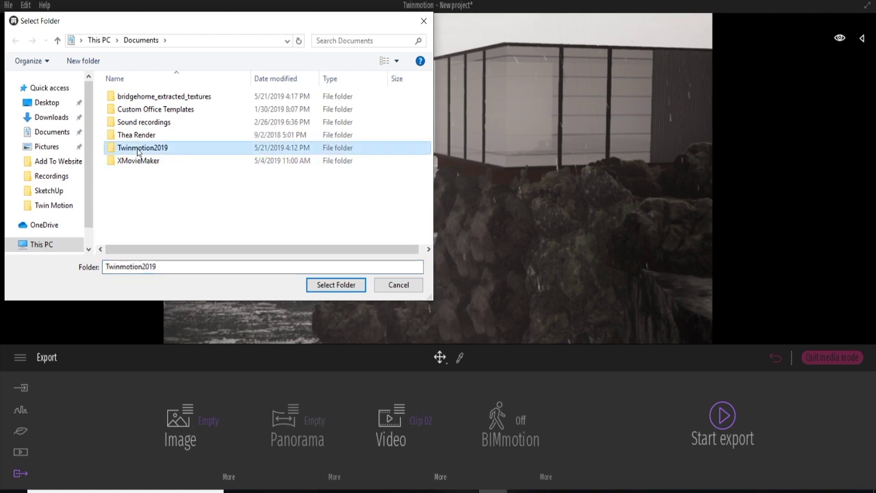
double_click(137, 152)
left_click(51, 205)
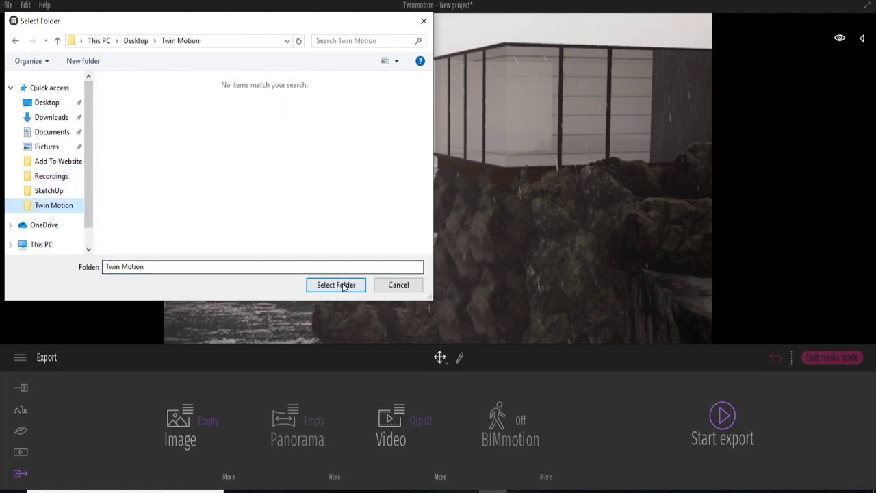
left_click(344, 284)
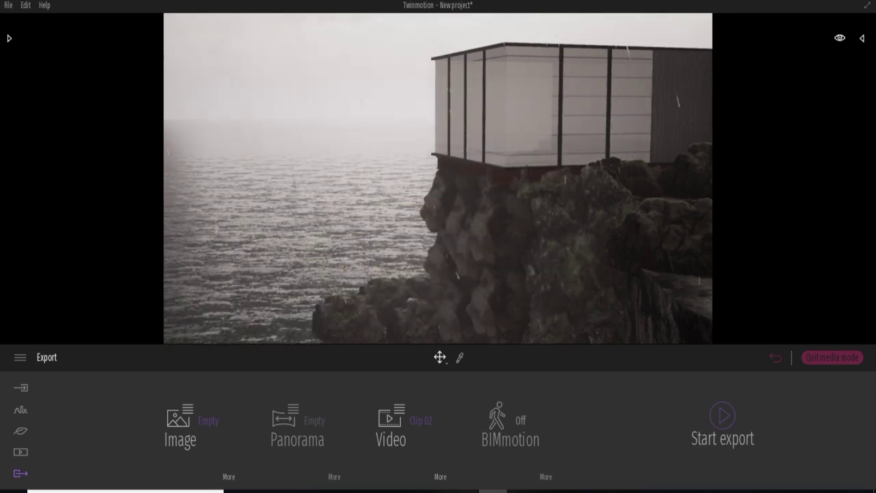
Tick Image 01 and Image 02 for image export and send them to the Twin Motion folder.
left_click(189, 407)
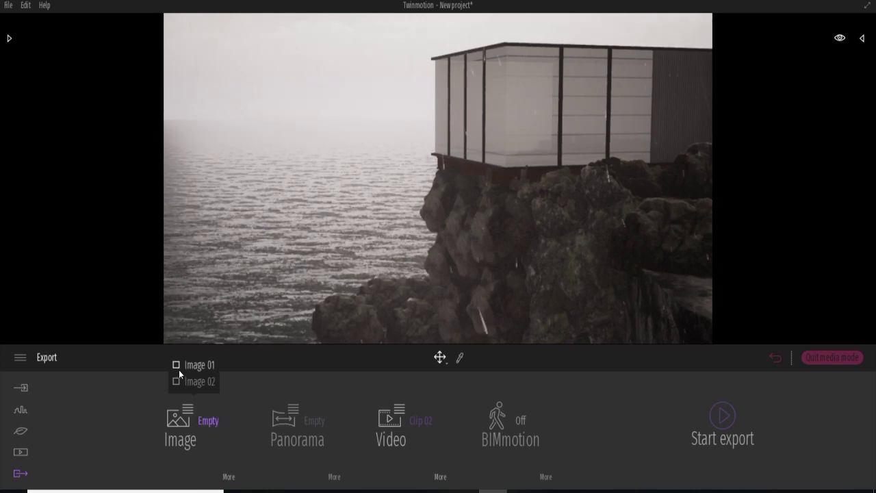
left_click(176, 365)
left_click(177, 381)
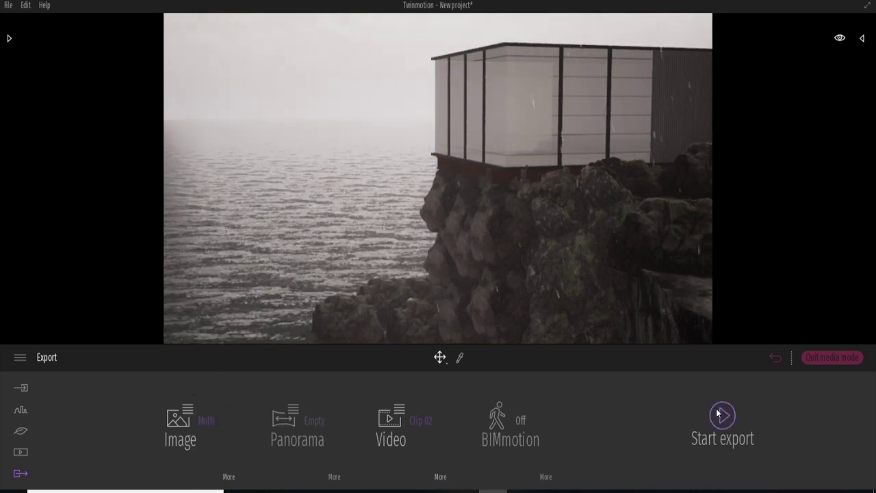
left_click(721, 414)
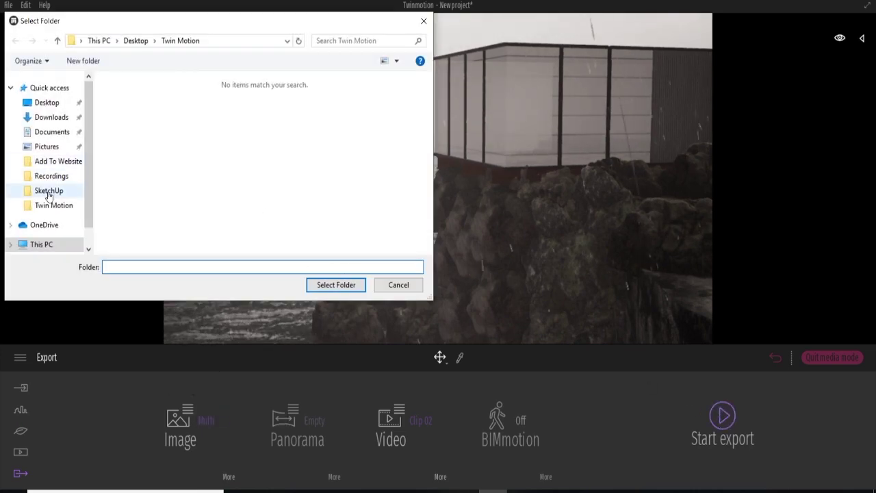
left_click(53, 204)
left_click(336, 284)
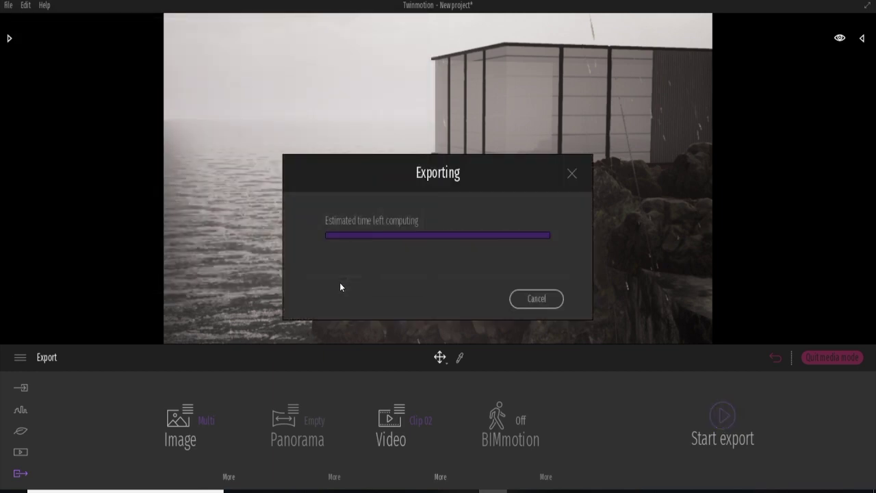